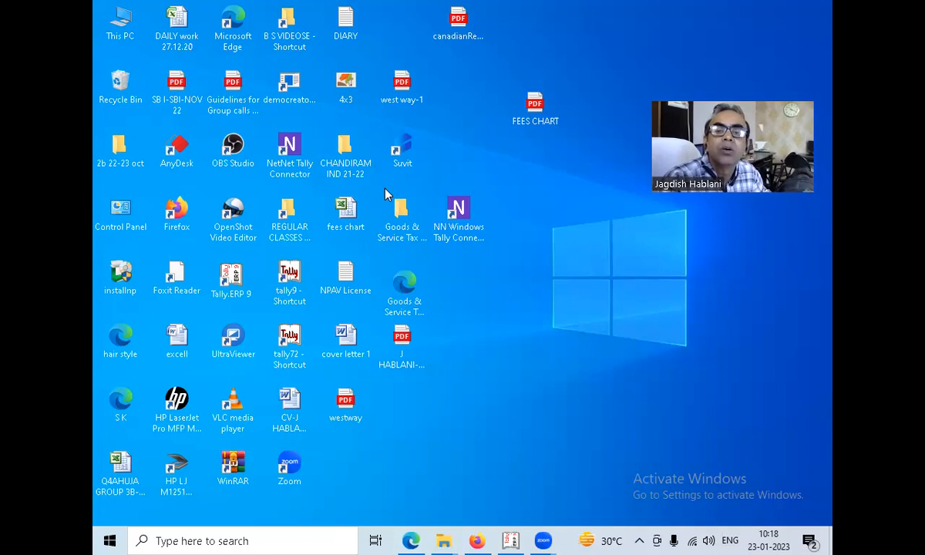
# Switch to Tally.ERP 9 and open the form for creating a new company.
pyautogui.hotkey('alt', 'Tab')
pyautogui.press('Tab')
pyautogui.press('Tab')
pyautogui.press('Tab')
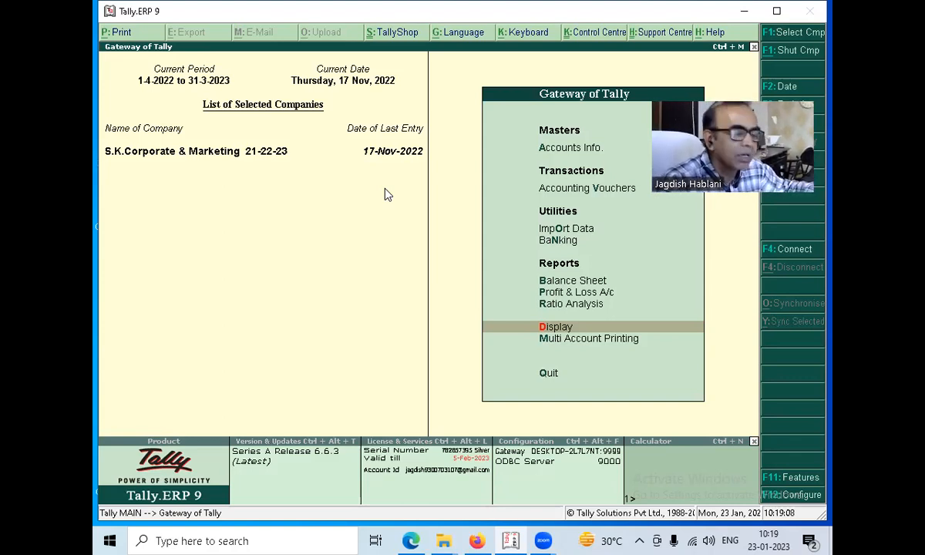
pyautogui.hotkey('alt', 'F3')
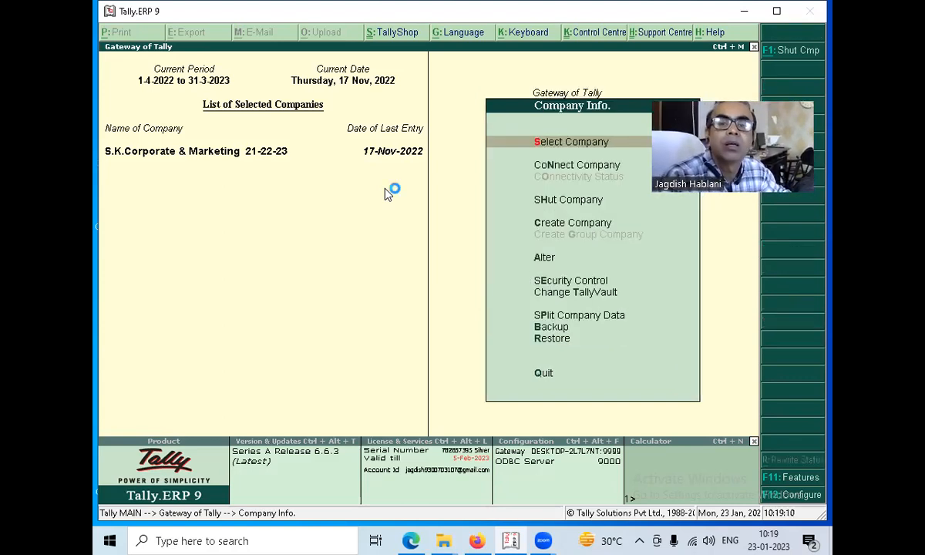
pyautogui.press('c')
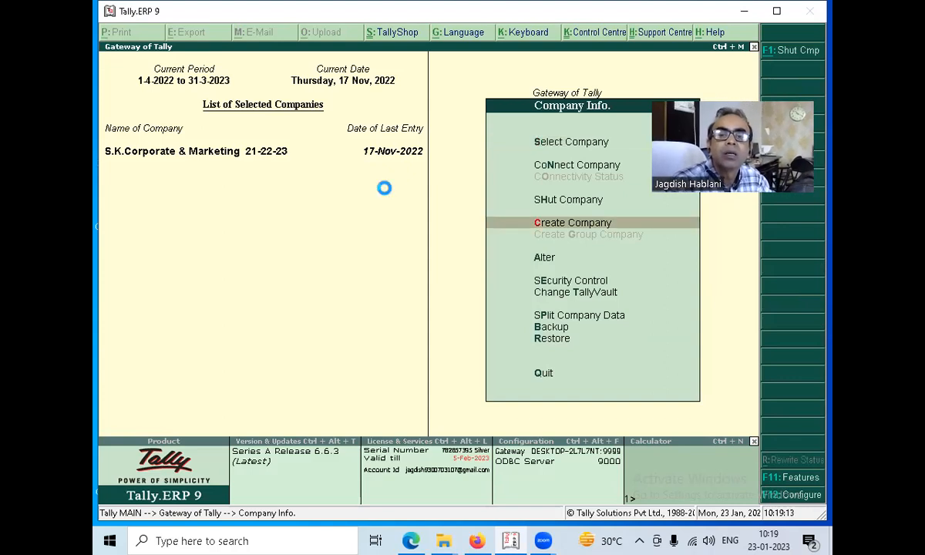
pyautogui.press('Return')
# Name the new company PRACTICAL PROJECT NAME and use the same text as its mailing name.
pyautogui.write('PRACTICAL PROJ')
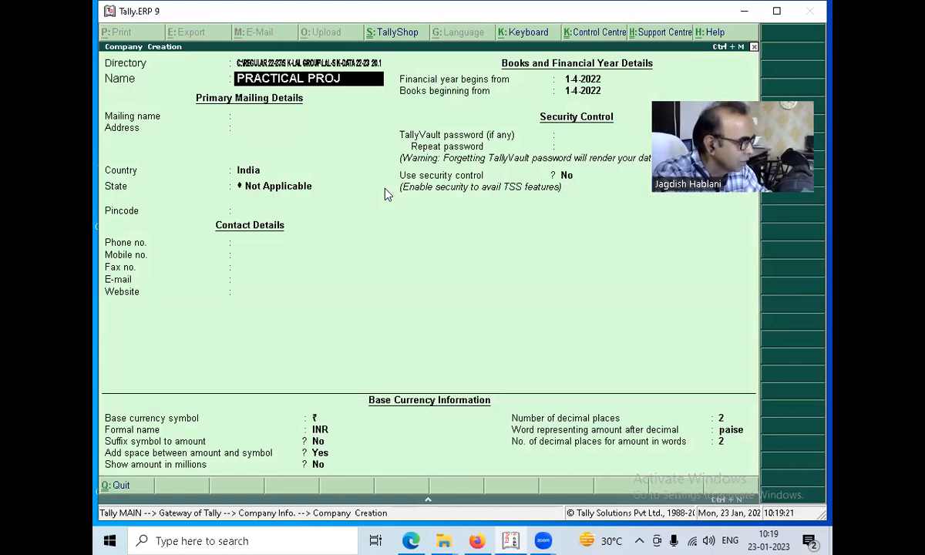
pyautogui.write('ECT')
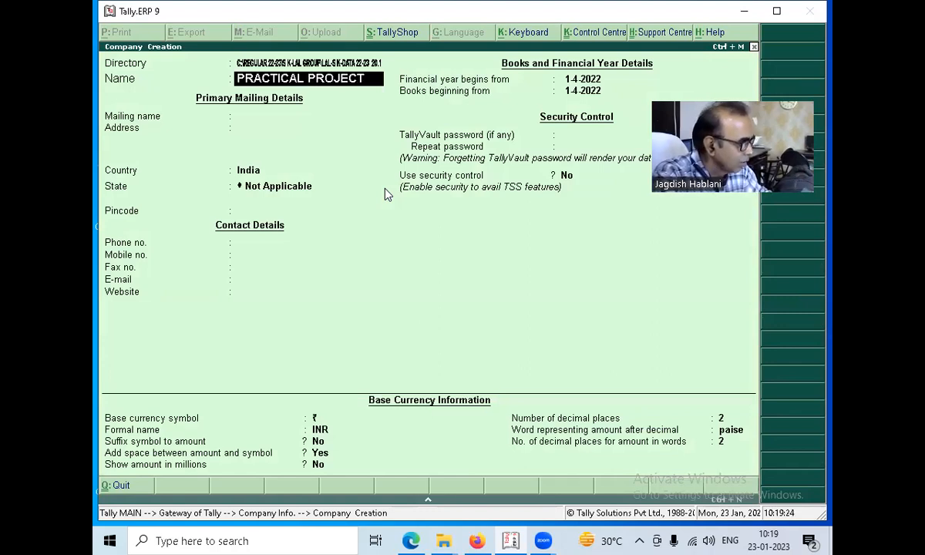
pyautogui.write(' NAME')
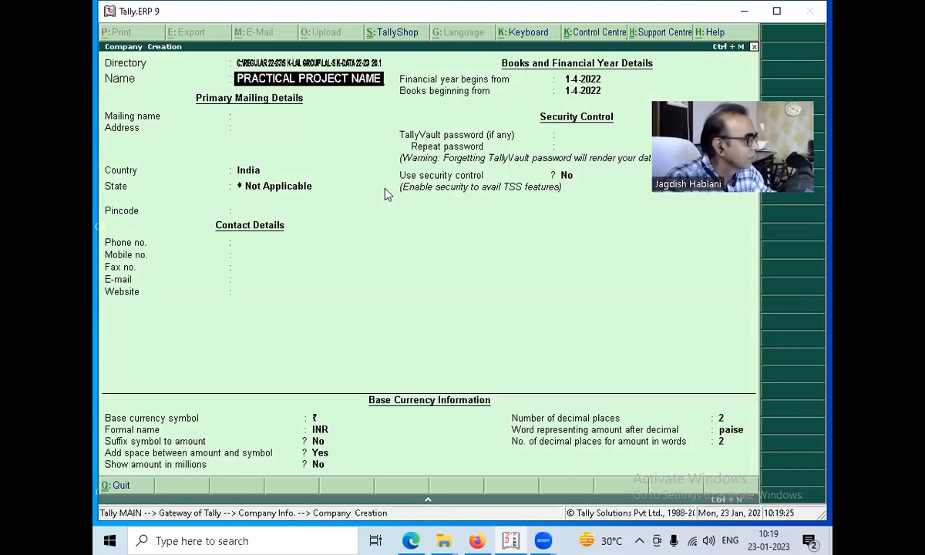
pyautogui.press('Return')
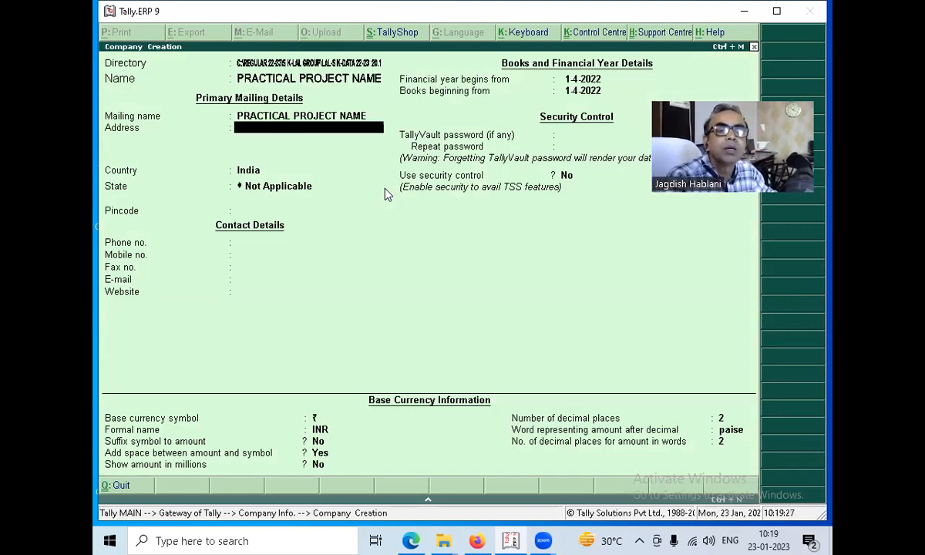
# Accept the default company details with books beginning 1-4-2022, create the company and return to the Gateway of Tally.
pyautogui.press('Return')
pyautogui.press('Return')
pyautogui.press('Return')
pyautogui.press('Return')
pyautogui.press('Return')
pyautogui.press('Return')
pyautogui.press('Return')
pyautogui.press('Return')
pyautogui.press('Return')
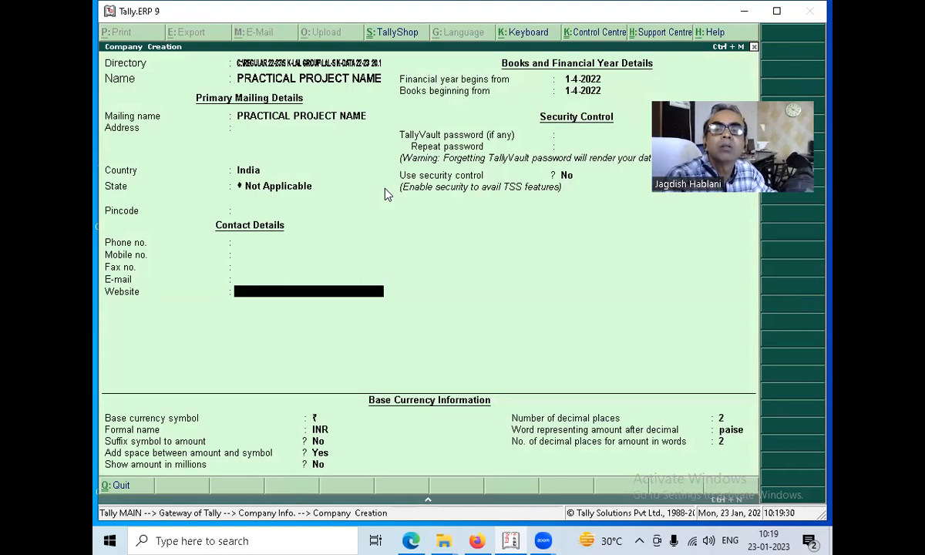
pyautogui.press('Return')
pyautogui.press('Return')
pyautogui.press('Return')
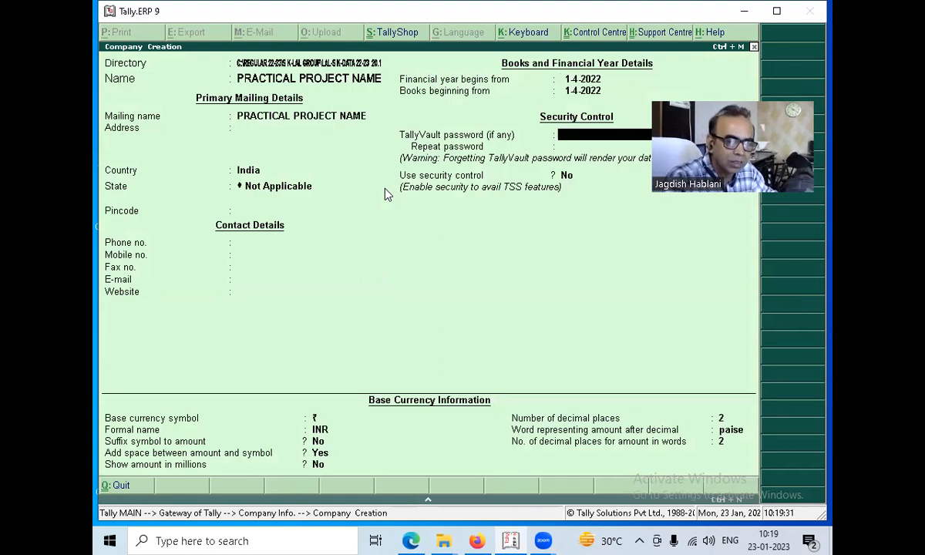
pyautogui.press('Return')
pyautogui.press('Return')
pyautogui.press('Return')
pyautogui.press('Return')
pyautogui.press('Return')
pyautogui.press('Return')
pyautogui.press('Return')
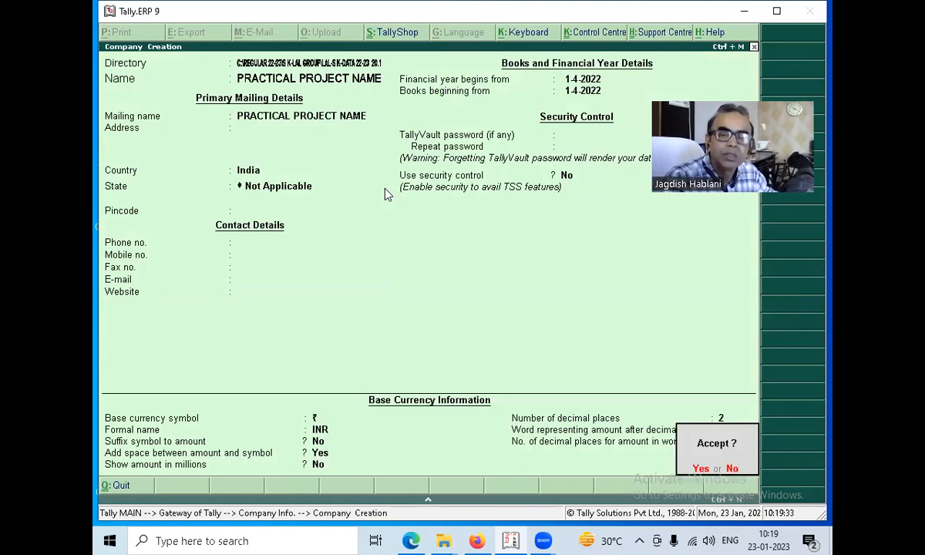
pyautogui.press('Return')
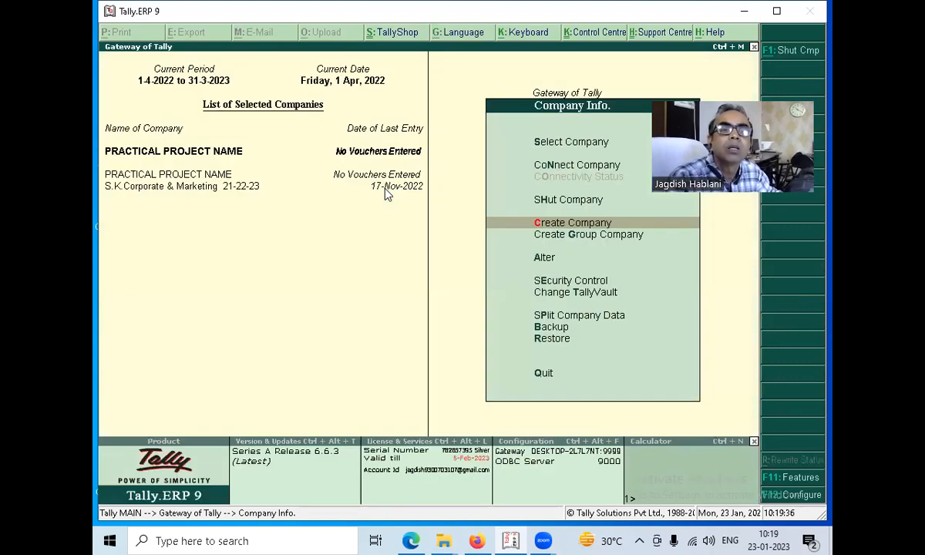
pyautogui.press('Escape')
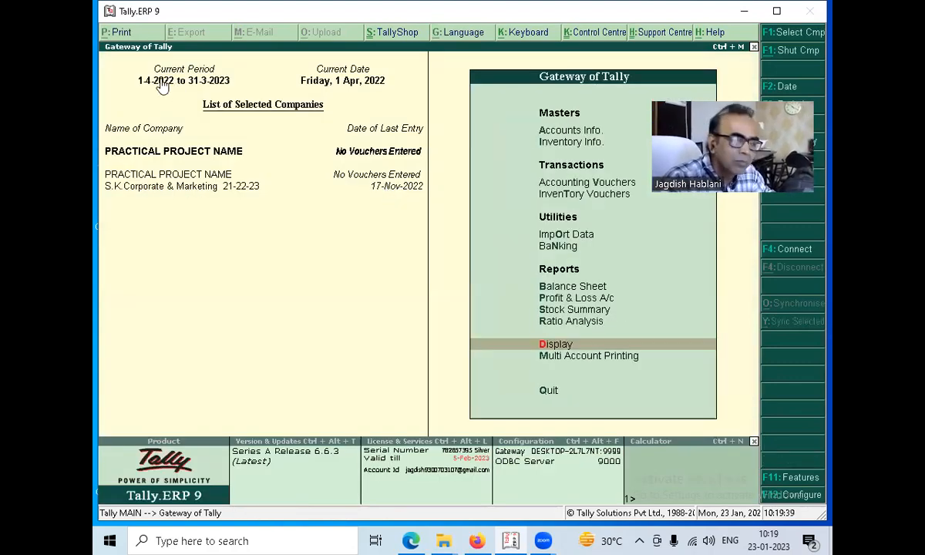
# Switch to purchase beginners.pdf in Microsoft Edge and examine the Kanan Fashion purchase bill on page 1.
pyautogui.hotkey('alt', 'Tab')
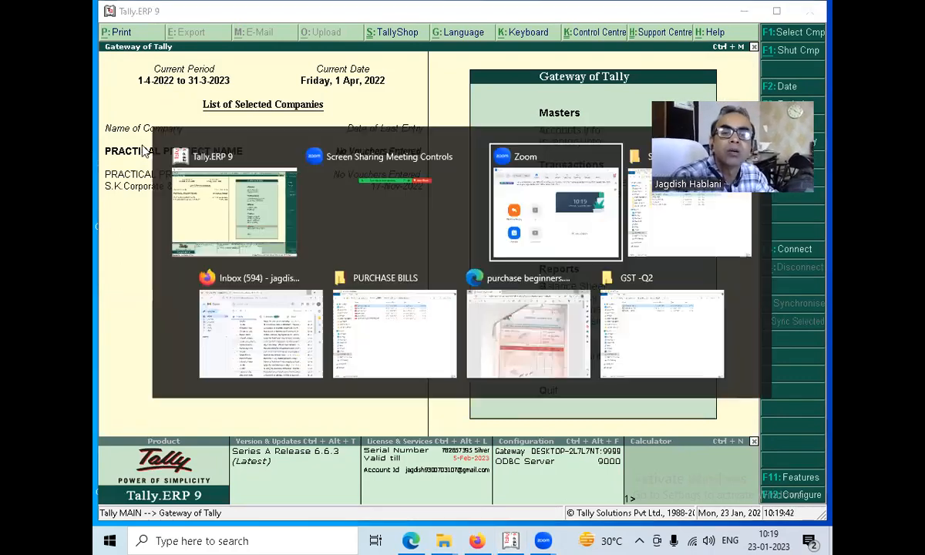
pyautogui.hotkey('alt', 'Tab')
pyautogui.hotkey('alt', 'Tab')
pyautogui.hotkey('alt', 'Tab')
pyautogui.hotkey('alt', 'Tab')
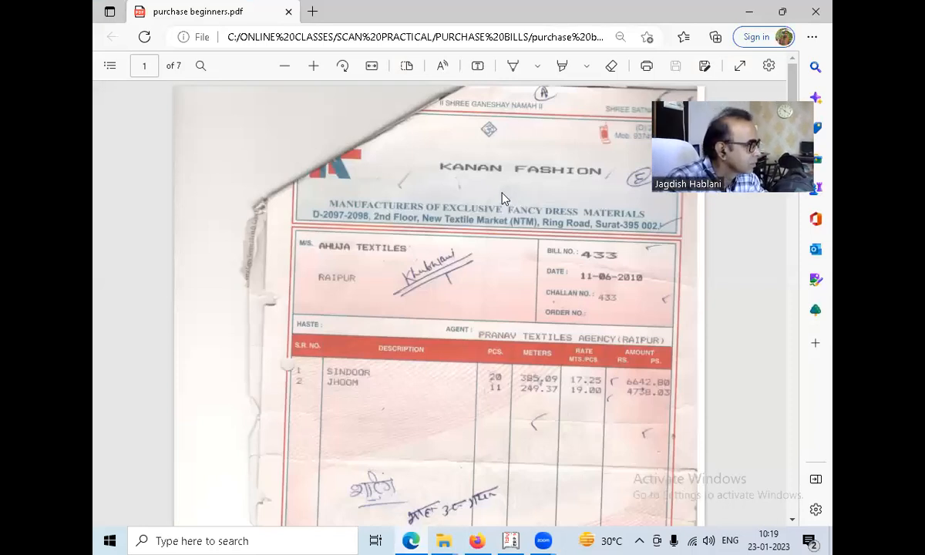
pyautogui.scroll(-1, 501, 266)
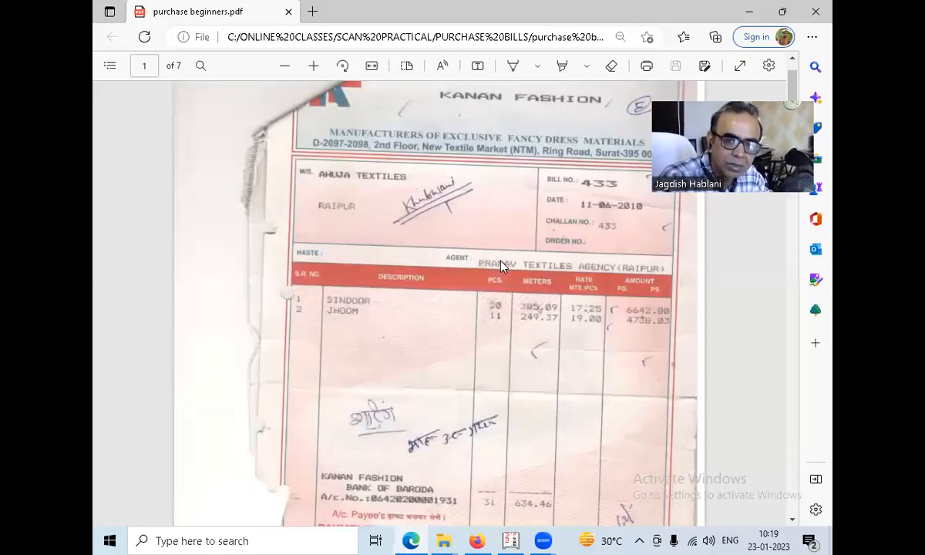
pyautogui.scroll(1, 502, 266)
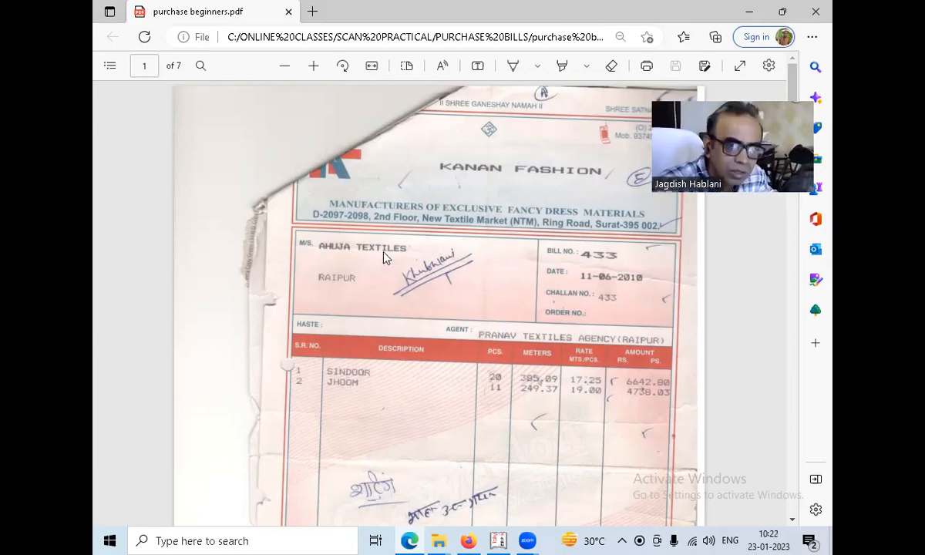
# In Tally.ERP 9, make S.K.Corporate & Marketing 21-22-23 the active company, check the bill PDF, and reactivate PRACTICAL PROJECT NAME.
pyautogui.hotkey('alt', 'Tab')
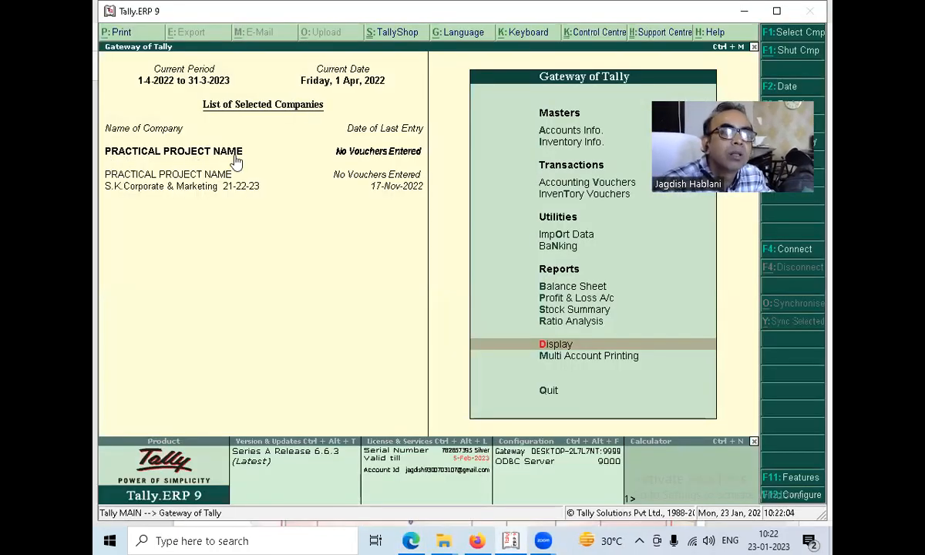
pyautogui.click(144, 186)
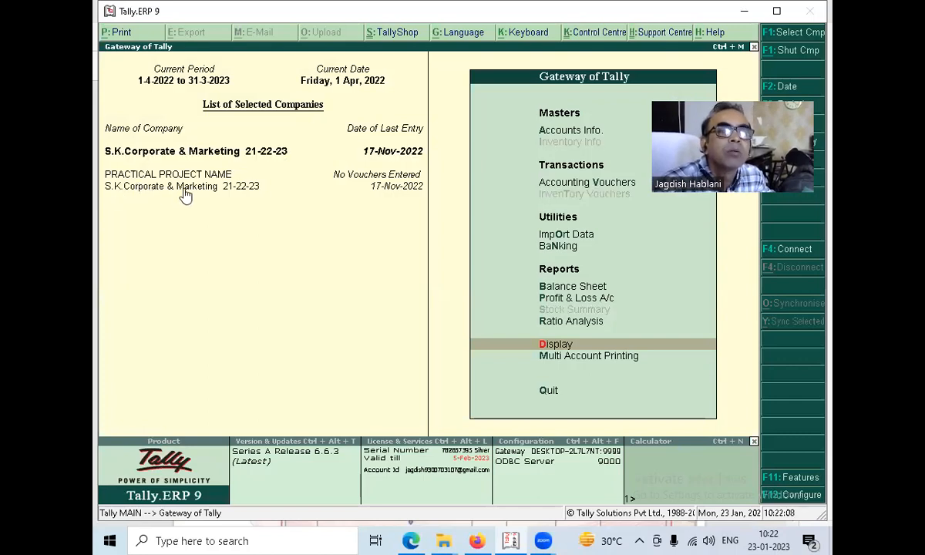
pyautogui.hotkey('alt', 'Tab')
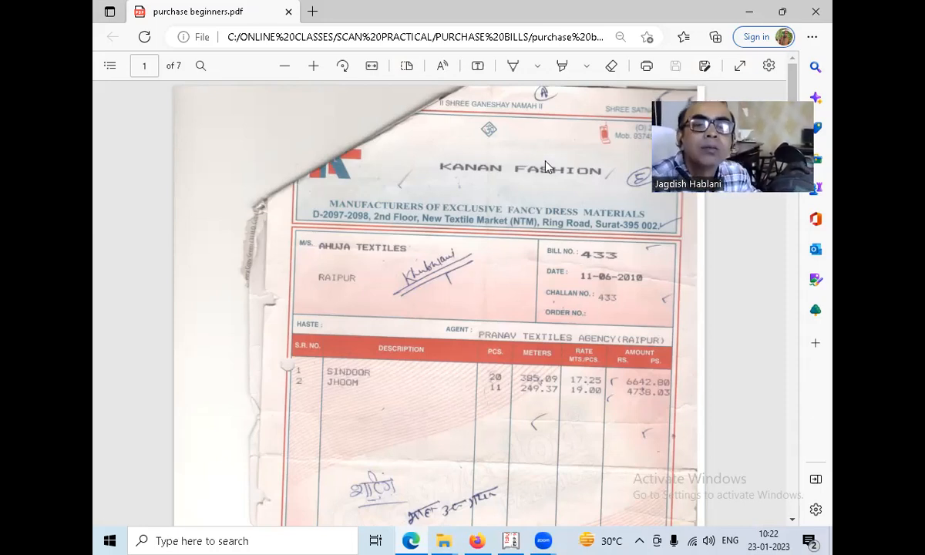
pyautogui.hotkey('alt', 'Tab')
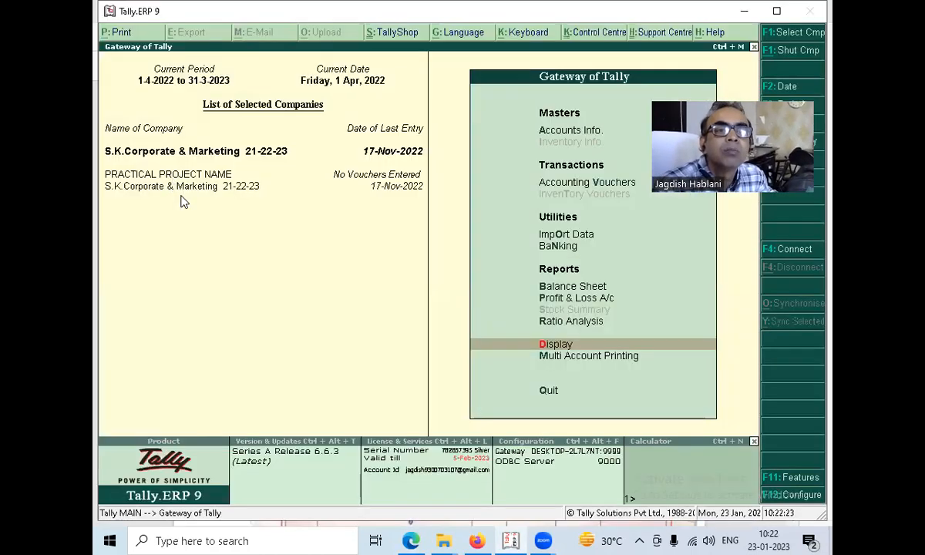
pyautogui.click(185, 175)
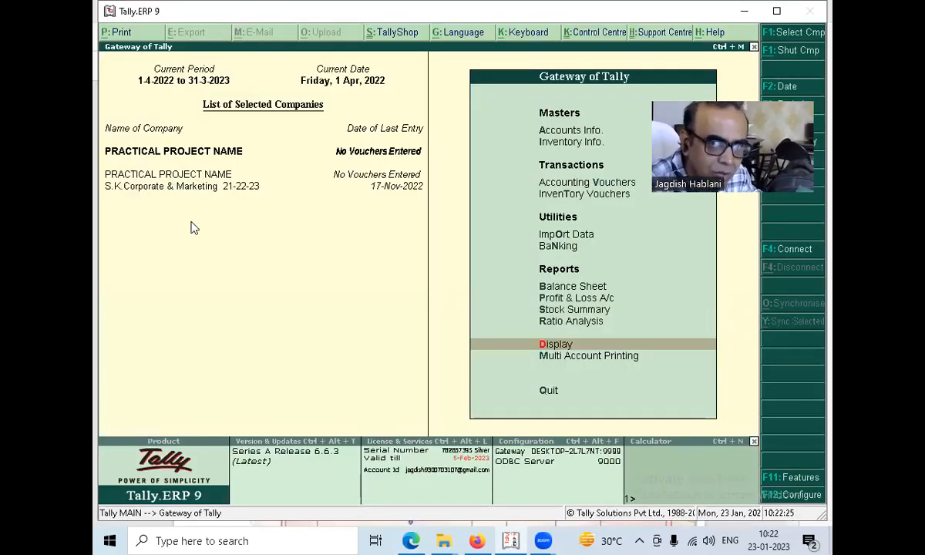
# Switch to the bill PDF in Microsoft Edge and review its item lines, gross amount and supplier name.
pyautogui.hotkey('alt', 'Tab')
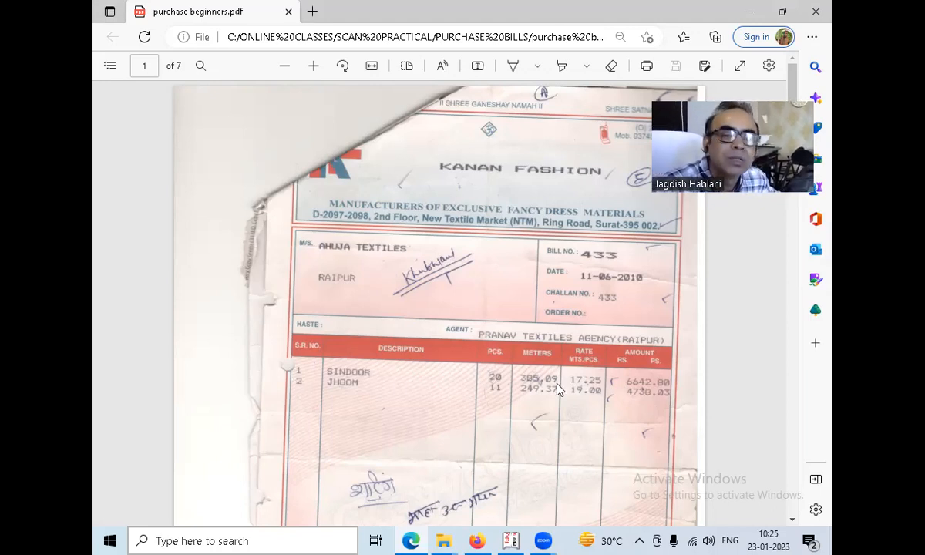
pyautogui.scroll(-3, 568, 406)
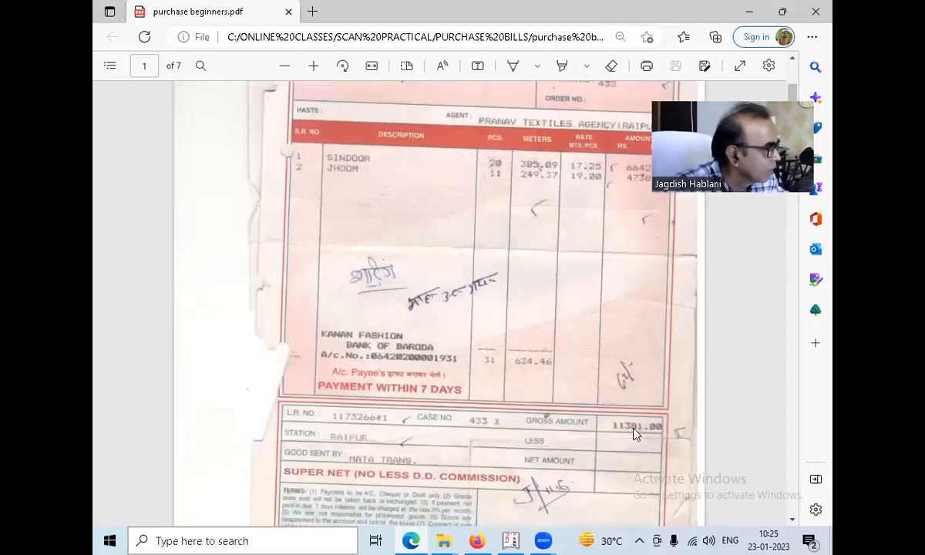
pyautogui.scroll(2, 634, 434)
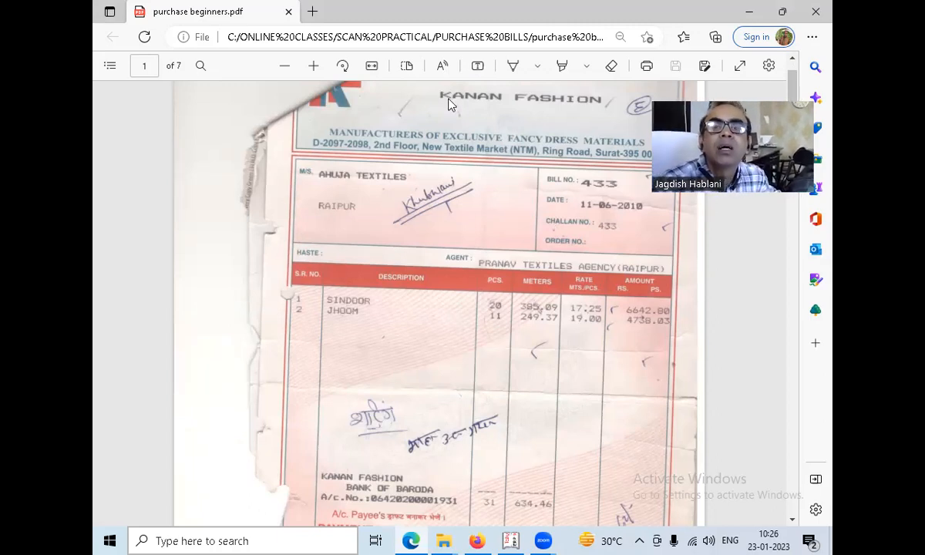
# Switch to Tally.ERP 9 and open the single ledger creation form for PRACTICAL PROJECT NAME.
pyautogui.hotkey('alt', 'Tab')
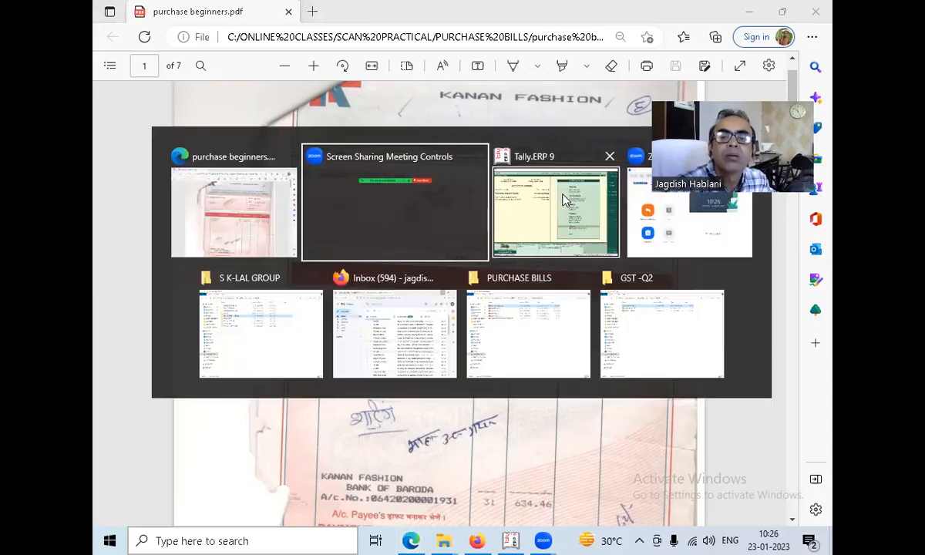
pyautogui.click(563, 151)
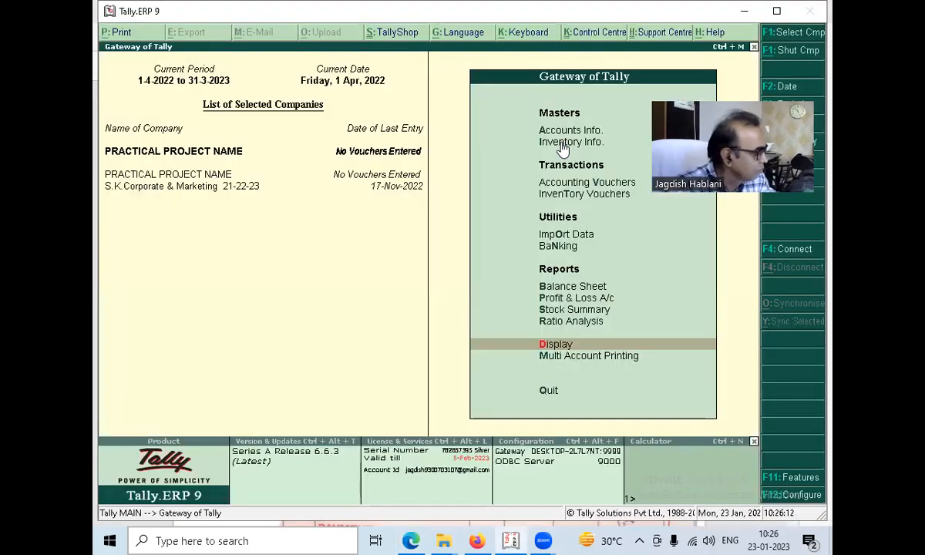
pyautogui.click(566, 133)
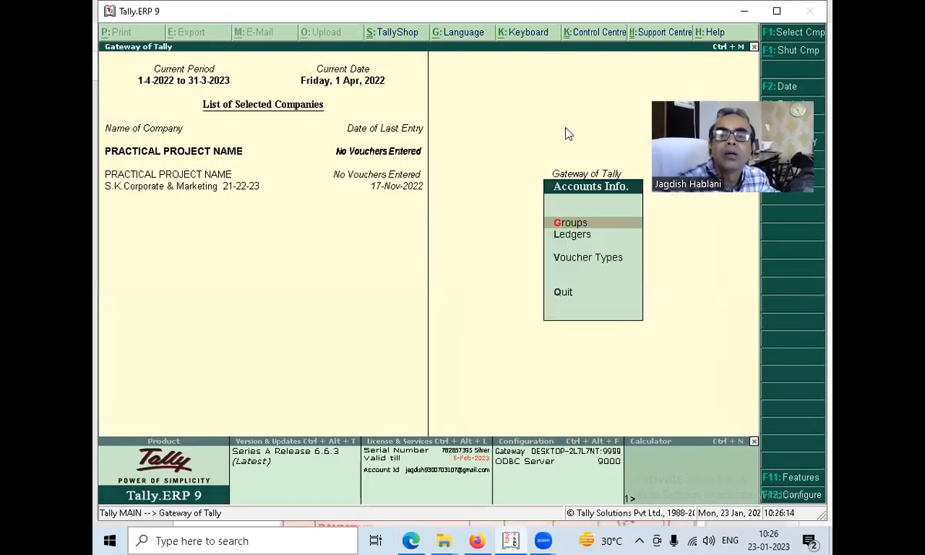
pyautogui.press('l')
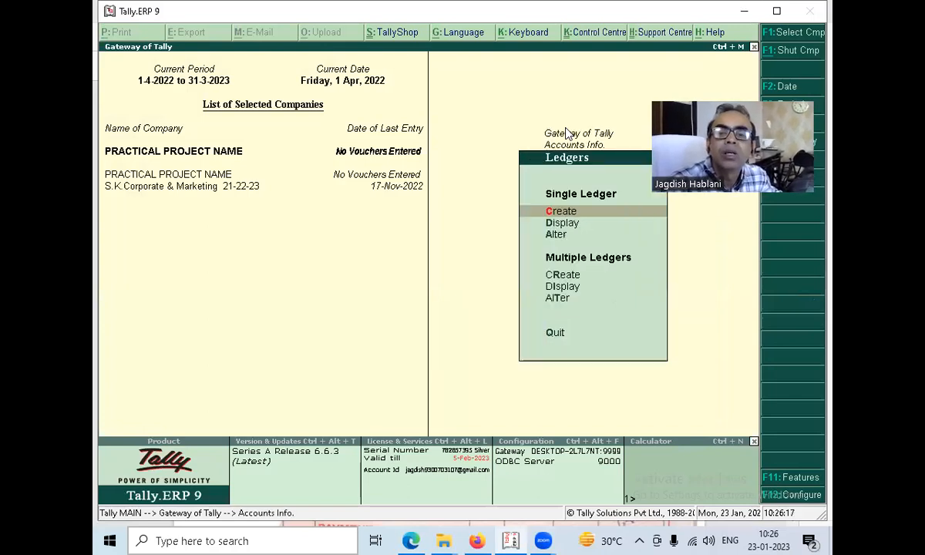
pyautogui.press('Return')
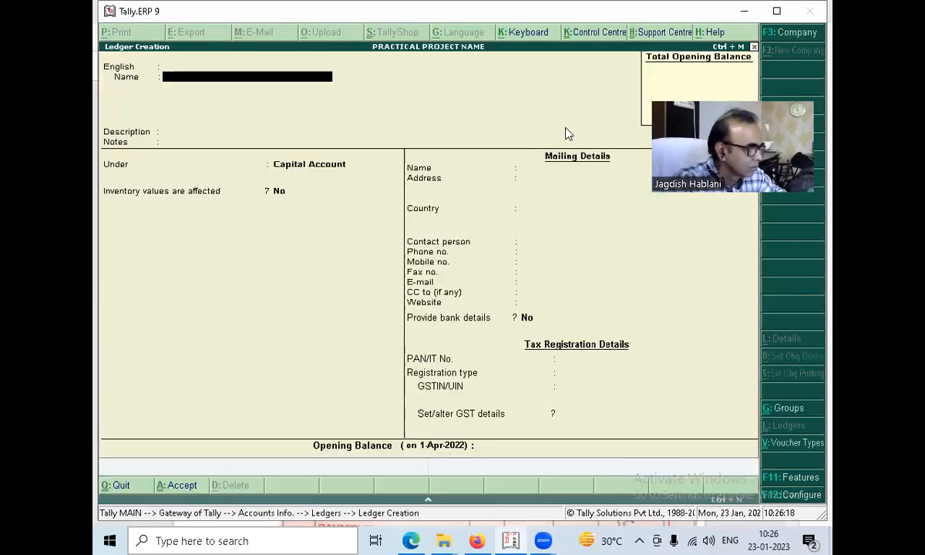
# Name the new ledger KANAN FASHION SURAT.
pyautogui.write('KANAN')
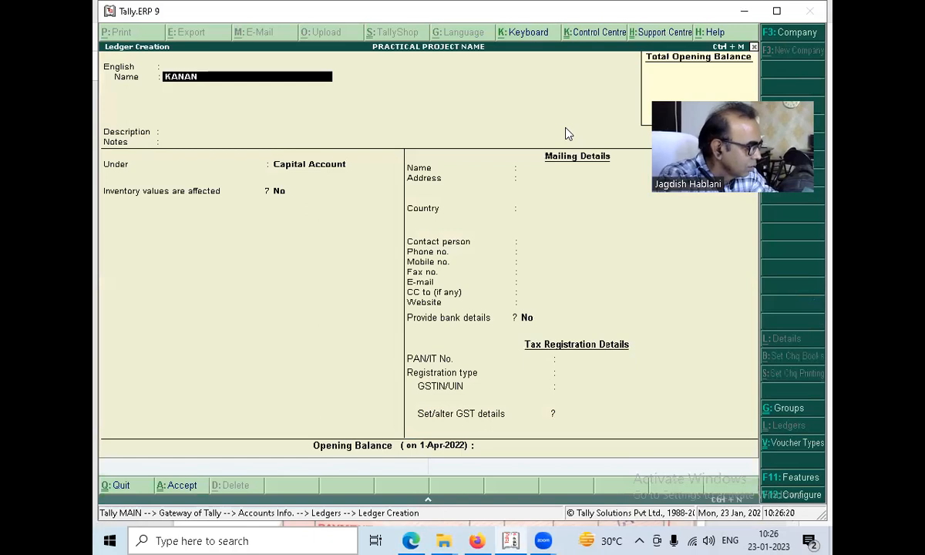
pyautogui.write(' FASHION SU')
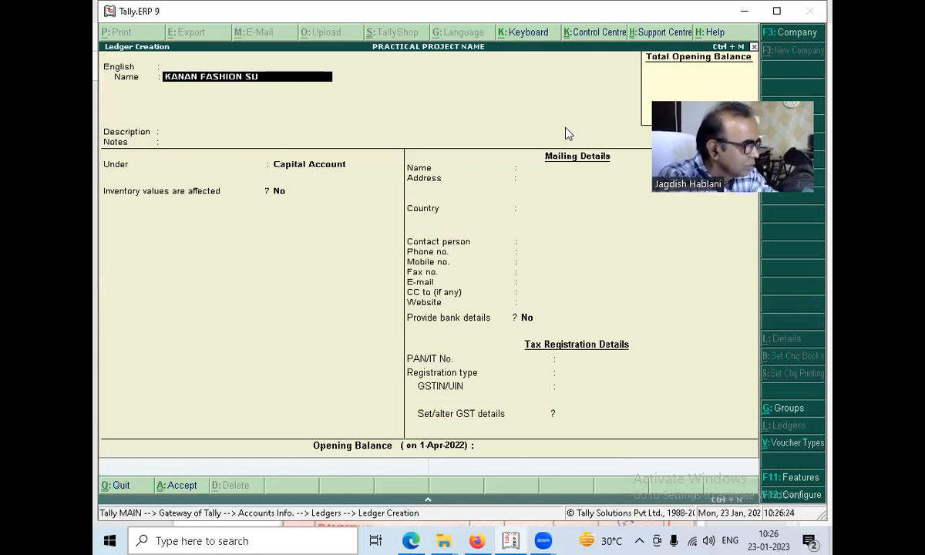
pyautogui.write('RAT')
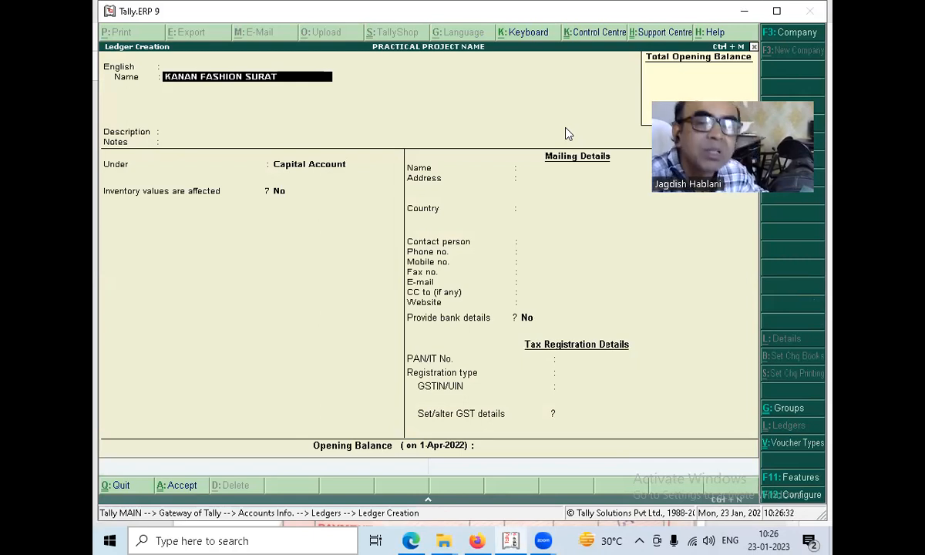
pyautogui.press('Return')
# Place the KANAN FASHION SURAT ledger under Sundry Creditors, keep bill-by-bill balances on with no default credit period, and save it.
pyautogui.press('Return')
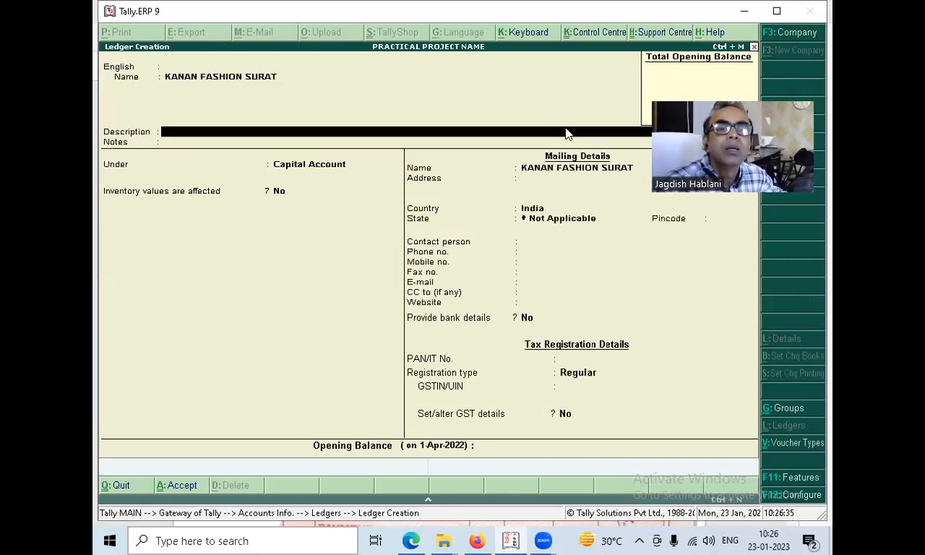
pyautogui.press('Return')
pyautogui.press('Return')
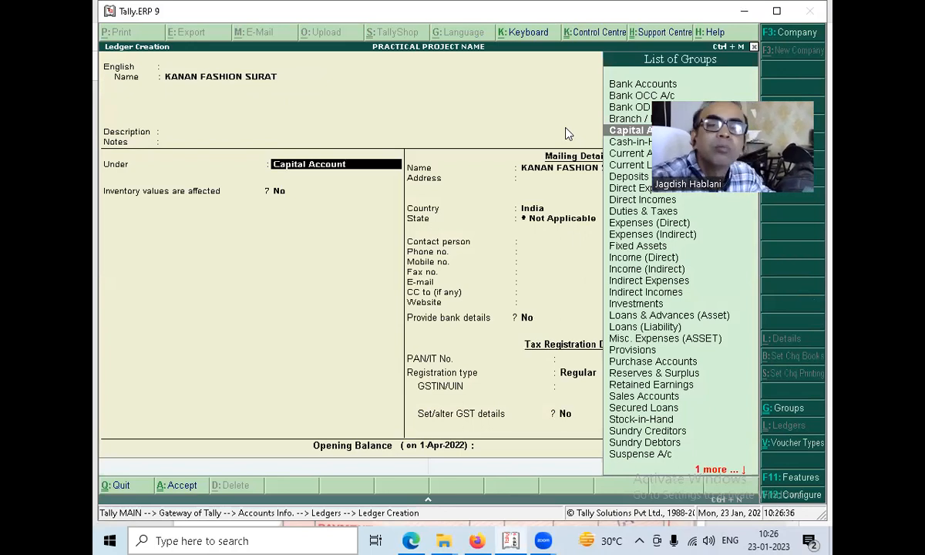
pyautogui.write('SU')
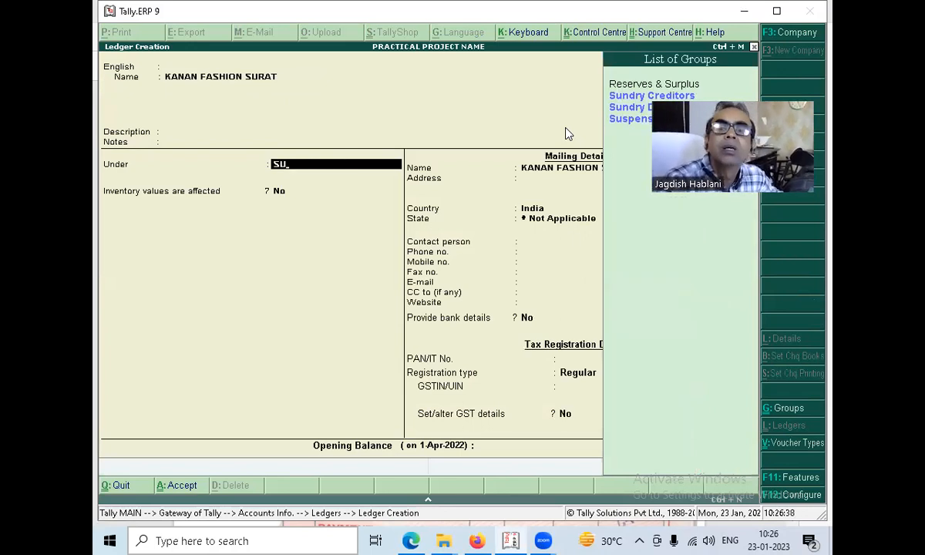
pyautogui.press('Return')
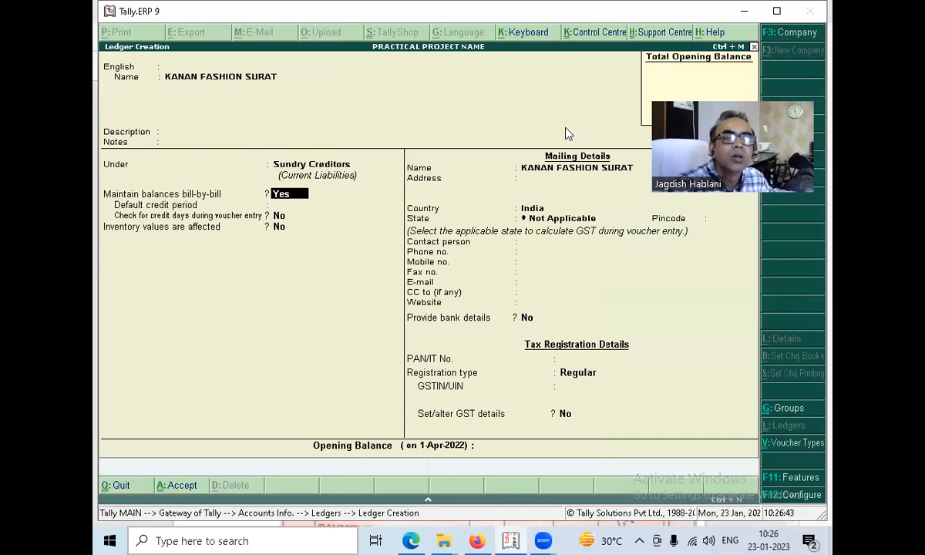
pyautogui.press('Return')
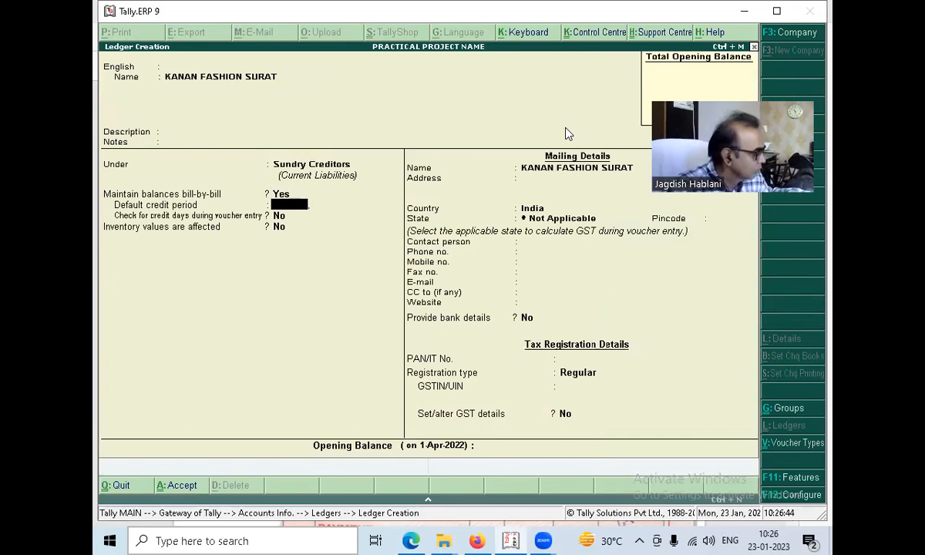
pyautogui.press('Return')
pyautogui.hotkey('ctrl', 'a')
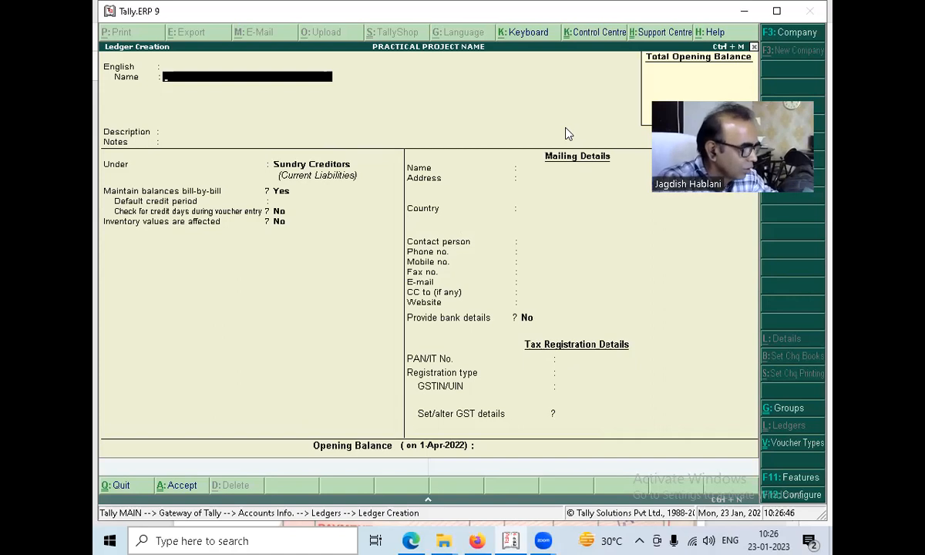
# Name the next new ledger PURCHASE INTERSTATE.
pyautogui.write('PURCHASE INTERSTATE')
pyautogui.press('Return')
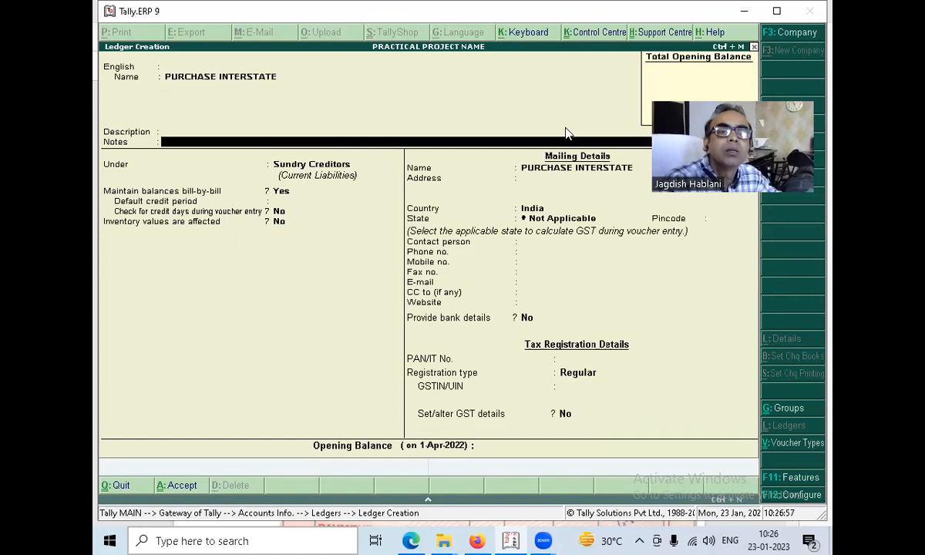
# Place the PURCHASE INTERSTATE ledger under Purchase Accounts, save it, and leave ledger creation.
pyautogui.press('Return')
pyautogui.press('Return')
pyautogui.write('P')
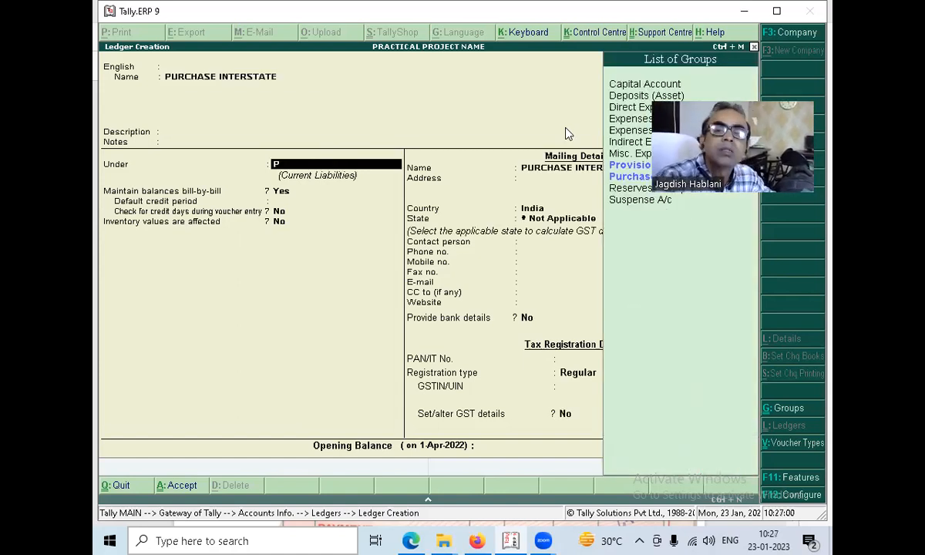
pyautogui.write('u')
pyautogui.press('Return')
pyautogui.press('Return')
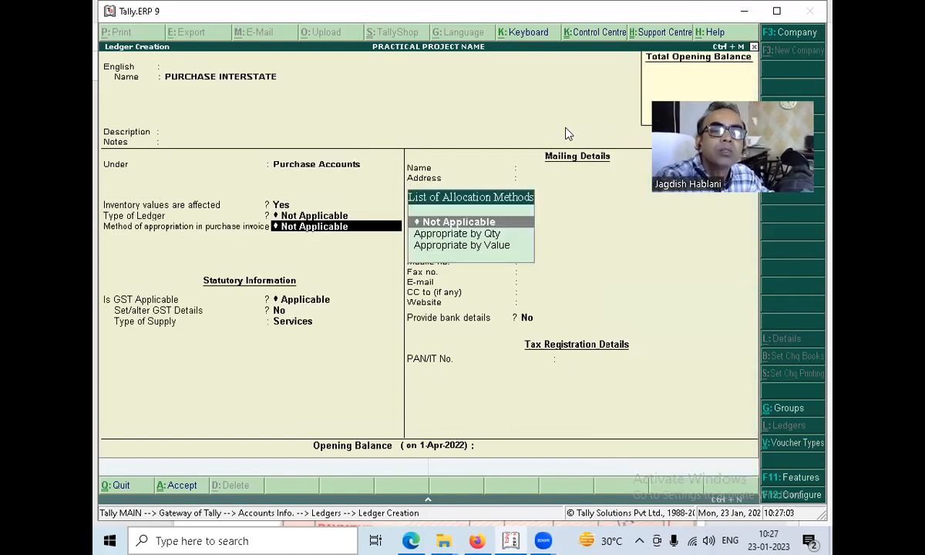
pyautogui.press('BackSpace')
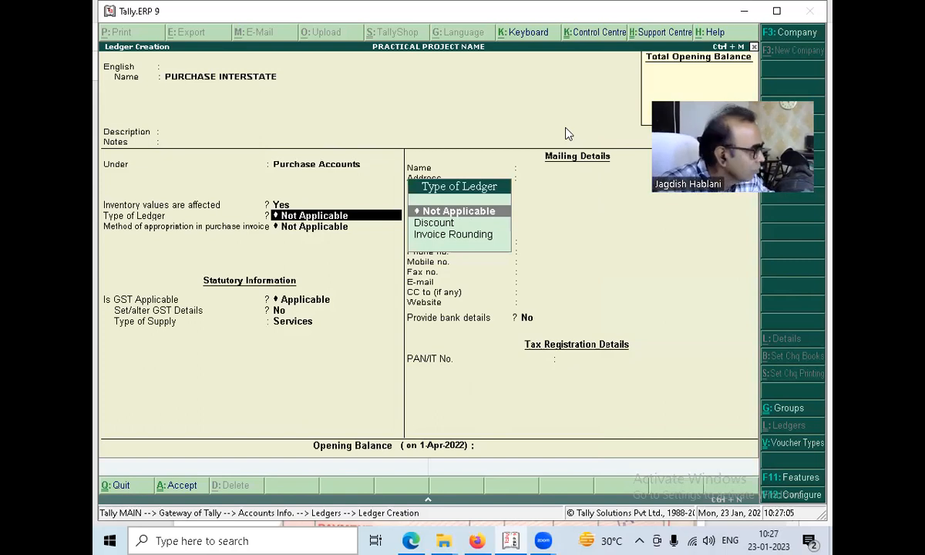
pyautogui.press('BackSpace')
pyautogui.press('BackSpace')
pyautogui.press('BackSpace')
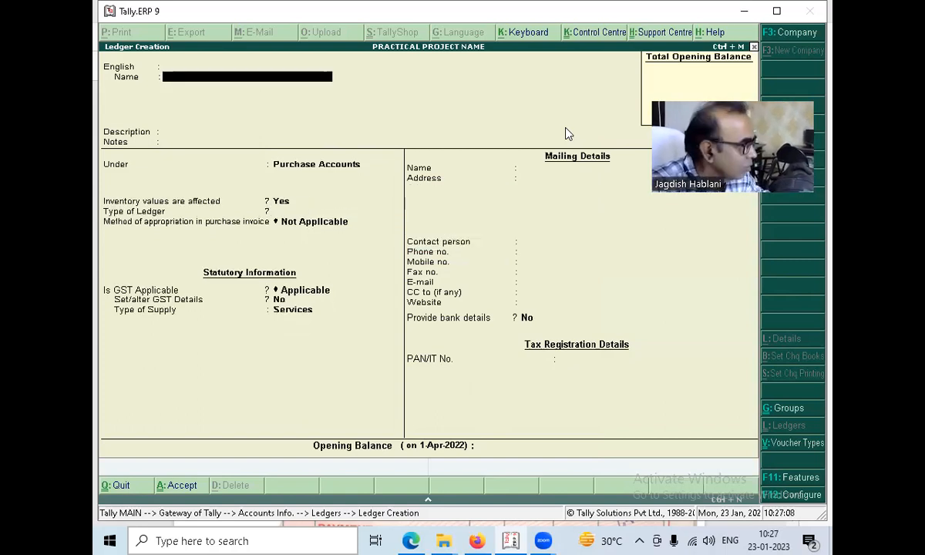
pyautogui.press('Escape')
pyautogui.press('Escape')
# Create a single stock group named SHIRTING under Primary and return to the inventory masters.
pyautogui.press('Down')
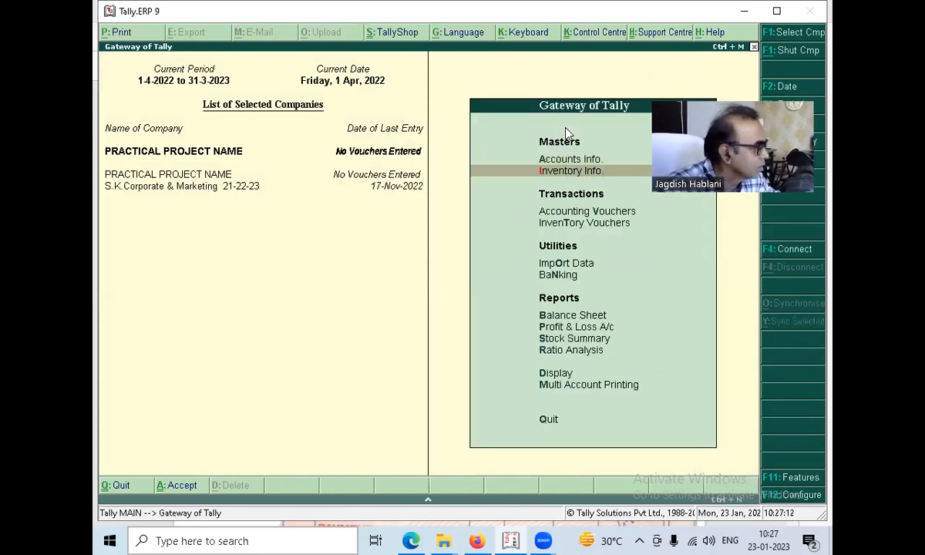
pyautogui.press('Return')
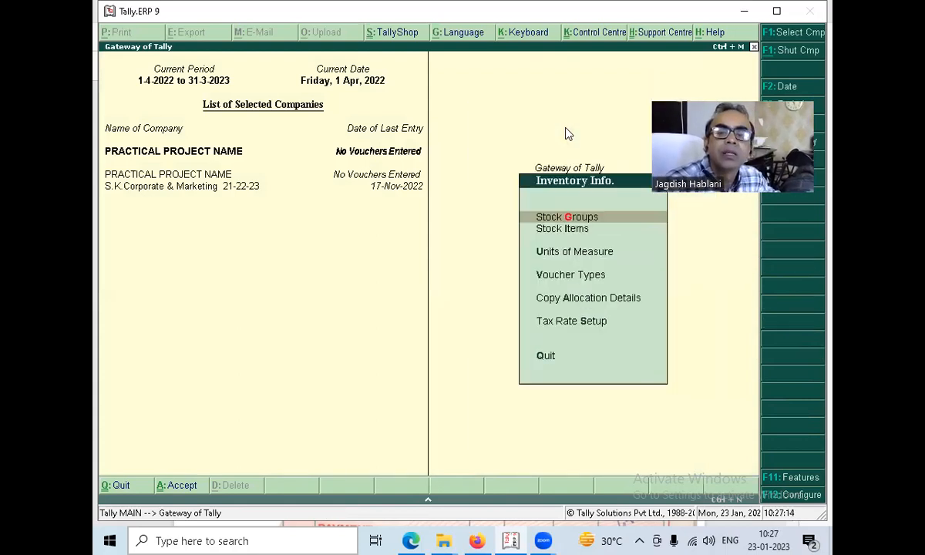
pyautogui.press('Return')
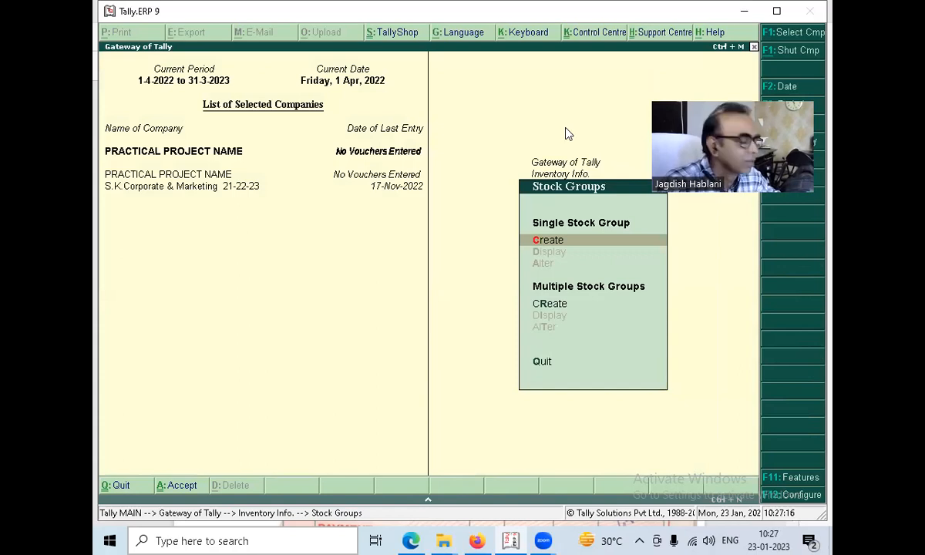
pyautogui.press('Return')
pyautogui.write('SHI')
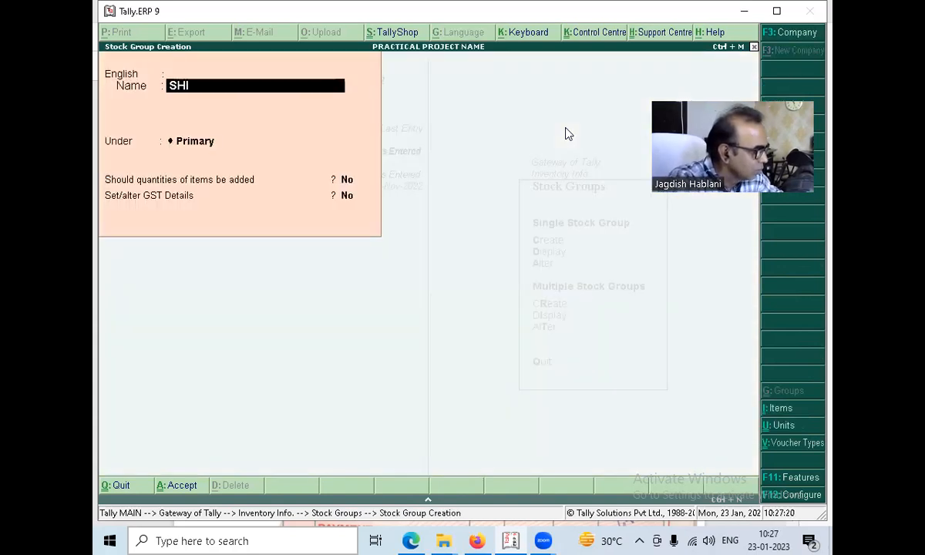
pyautogui.write('RTING')
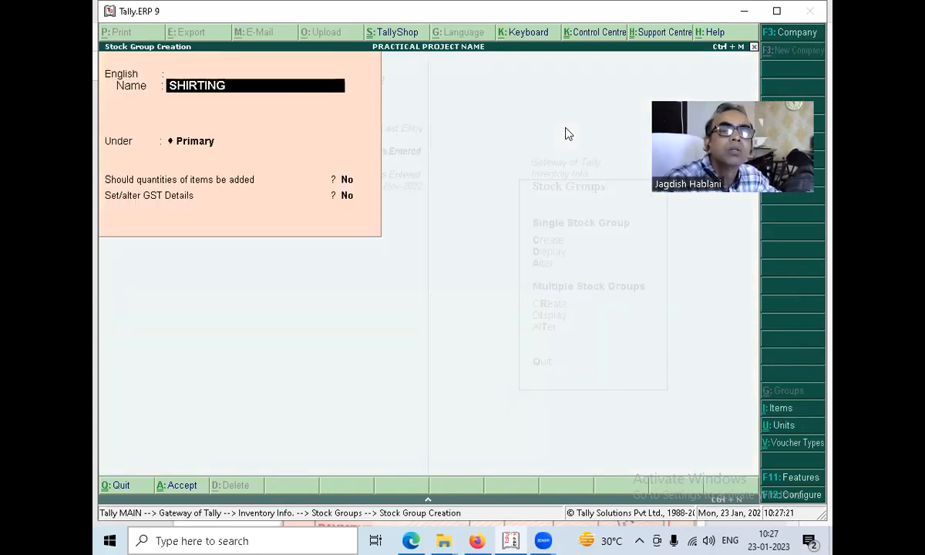
pyautogui.press('Return')
pyautogui.hotkey('ctrl', 'a')
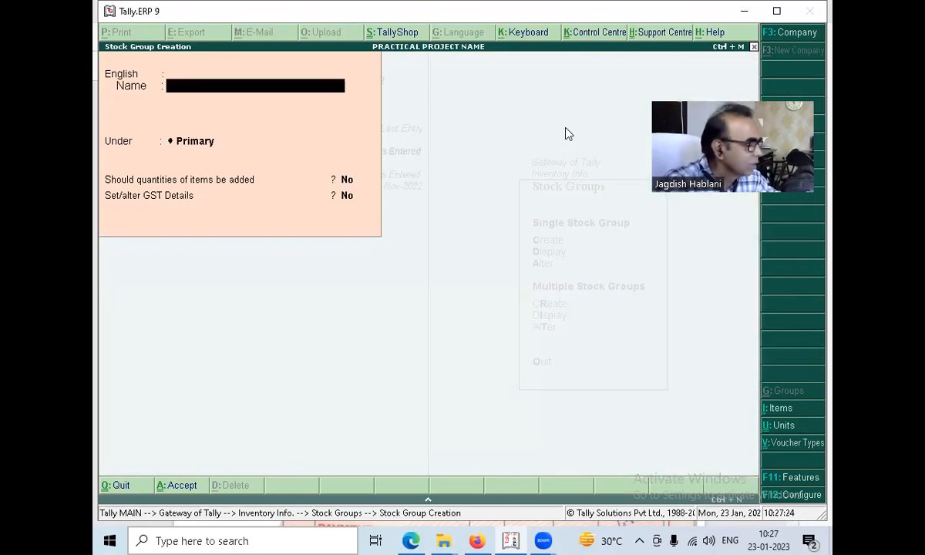
pyautogui.press('Escape')
pyautogui.press('Escape')
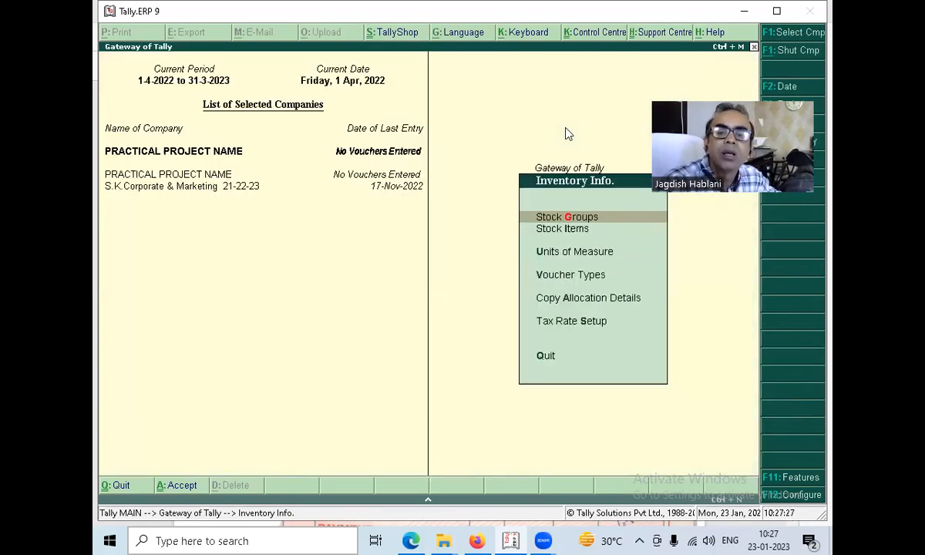
# Open the creation form for a new unit of measure.
pyautogui.press('Down')
pyautogui.press('Down')
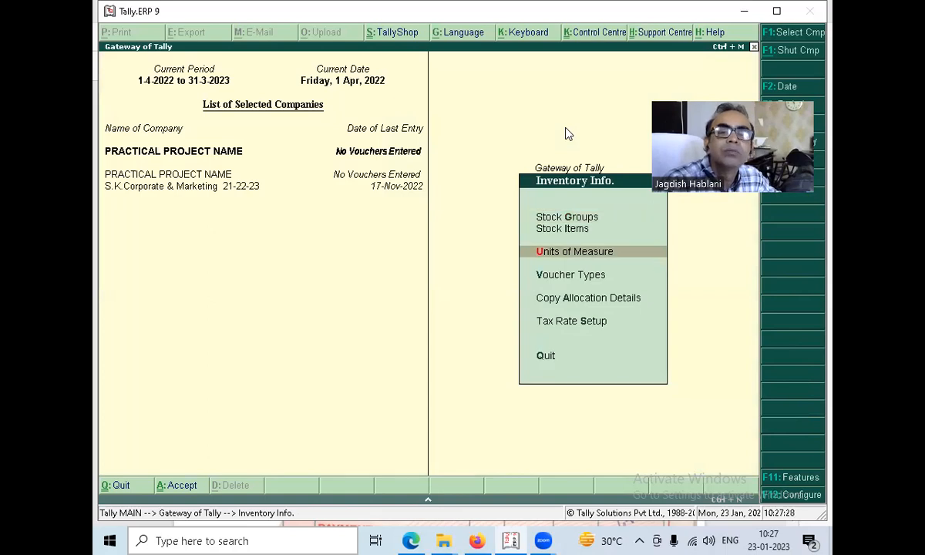
pyautogui.press('Return')
pyautogui.press('Return')
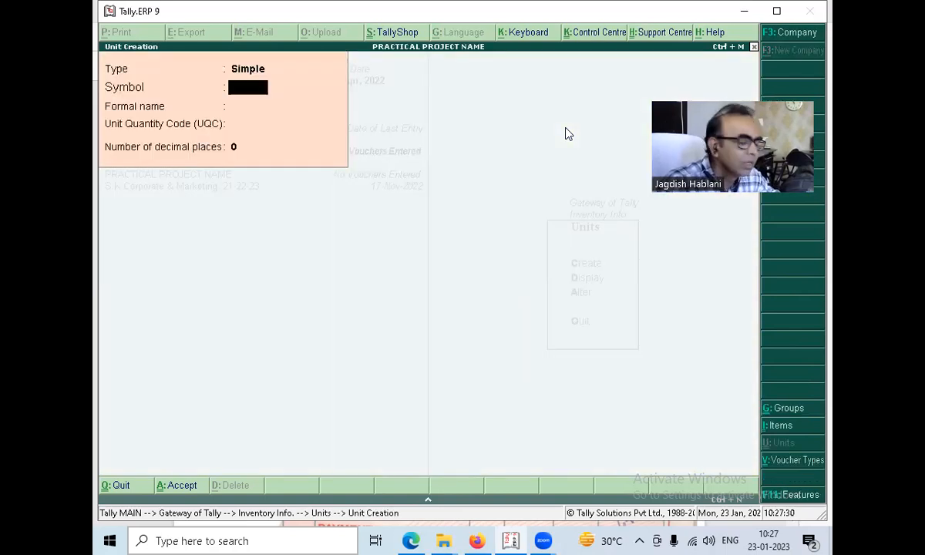
# Check the metres and rates on the bill PDF in Microsoft Edge, and calculate 6642/17 with Tally.ERP 9's built-in calculator.
pyautogui.hotkey('alt', 'Tab')
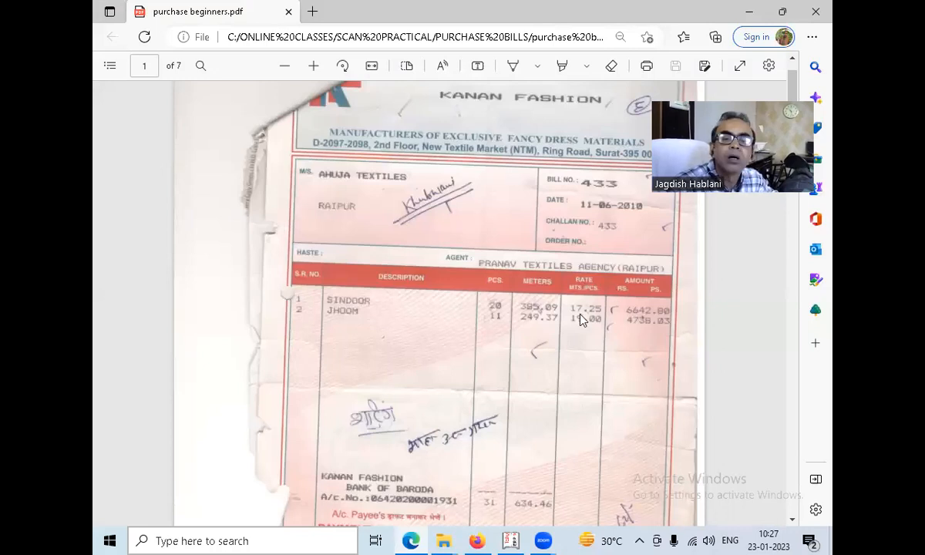
pyautogui.hotkey('alt', 'Tab')
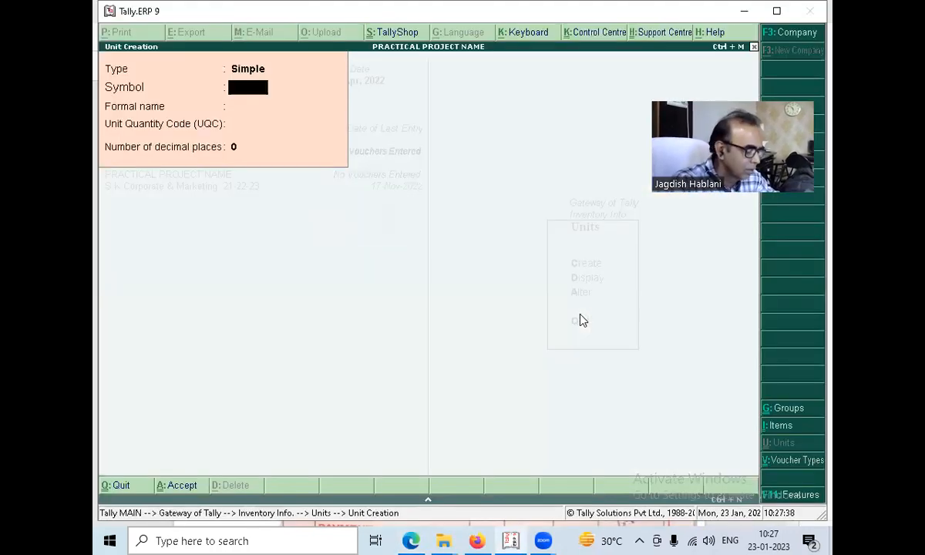
pyautogui.hotkey('ctrl', 'n')
pyautogui.write('6642/17')
pyautogui.press('Return')
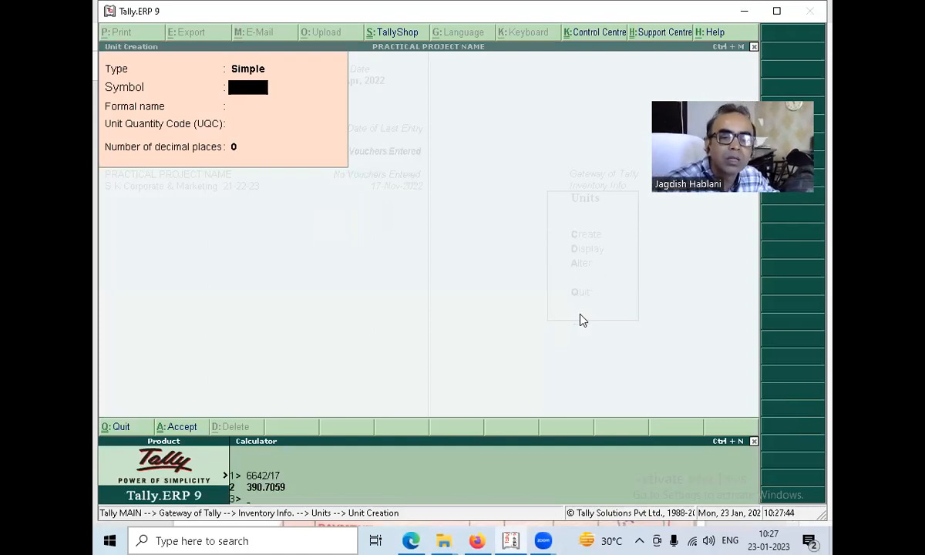
pyautogui.hotkey('alt', 'Tab')
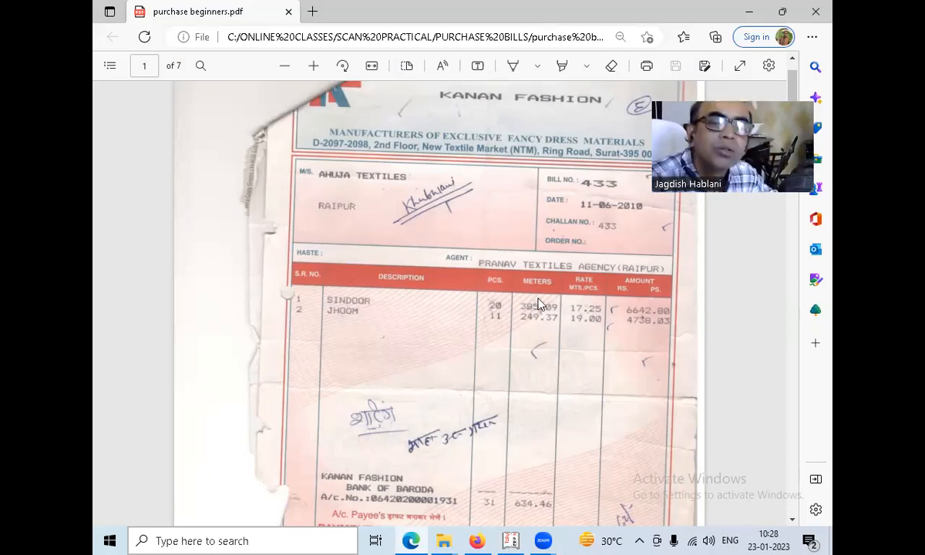
pyautogui.hotkey('alt', 'Tab')
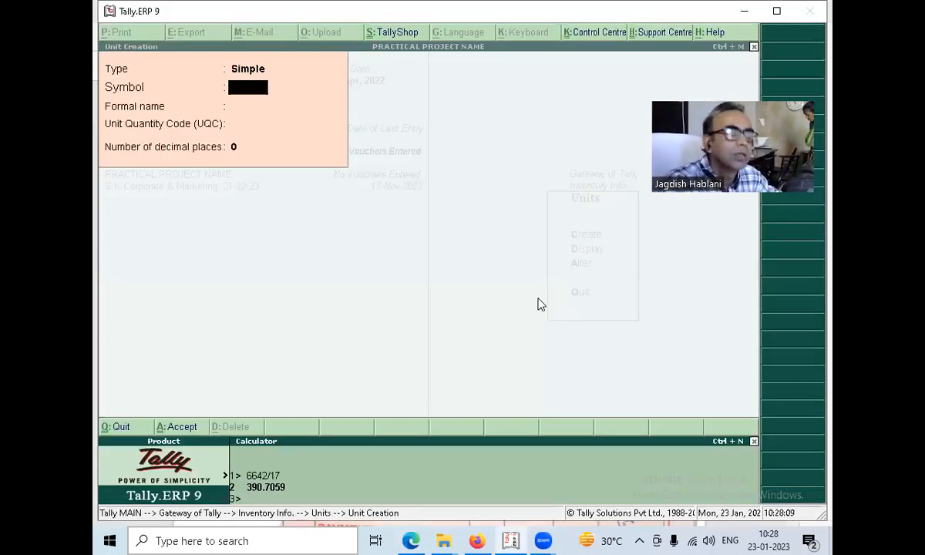
pyautogui.write('ME')
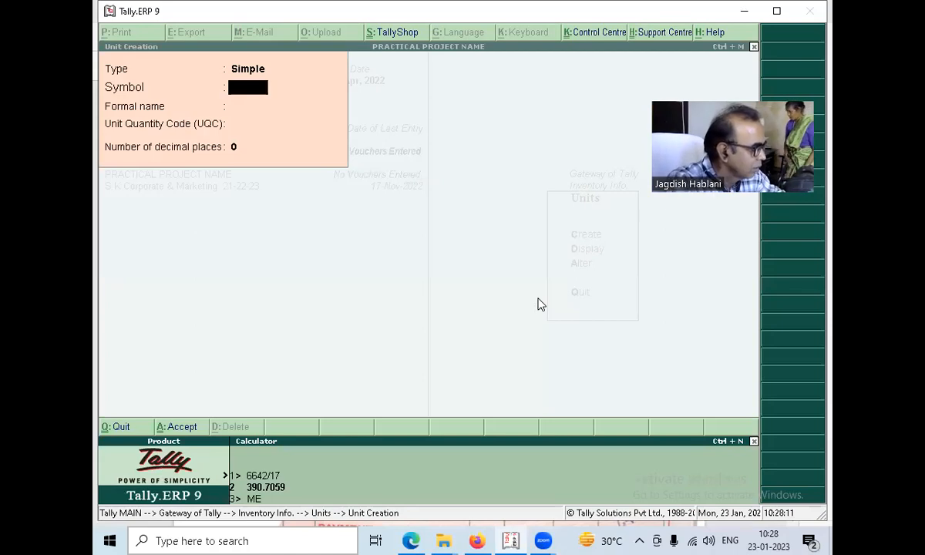
pyautogui.write('TRE')
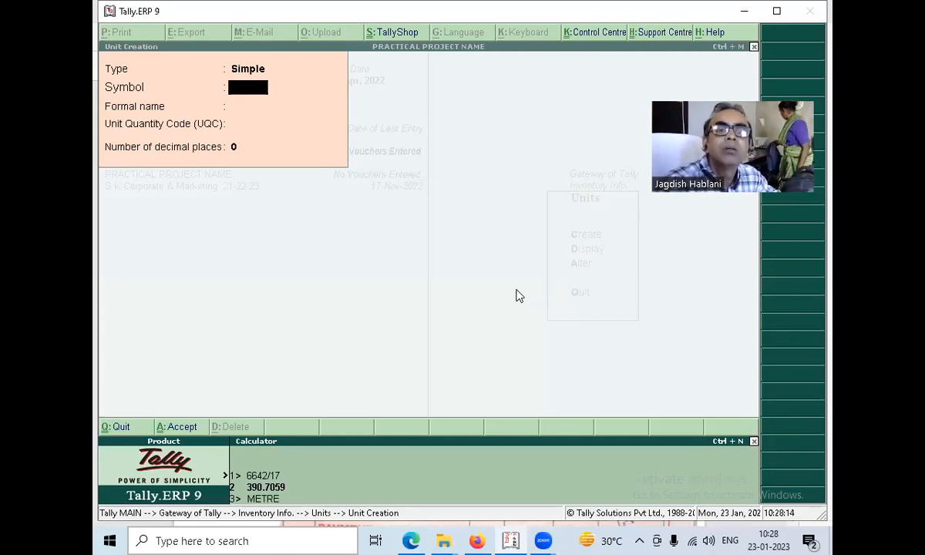
pyautogui.press('BackSpace')
pyautogui.press('BackSpace')
pyautogui.press('BackSpace')
pyautogui.press('BackSpace')
pyautogui.press('BackSpace')
# Create a simple unit with the symbol METRE, no formal name and 2 decimal places, and leave unit creation.
pyautogui.click(290, 265)
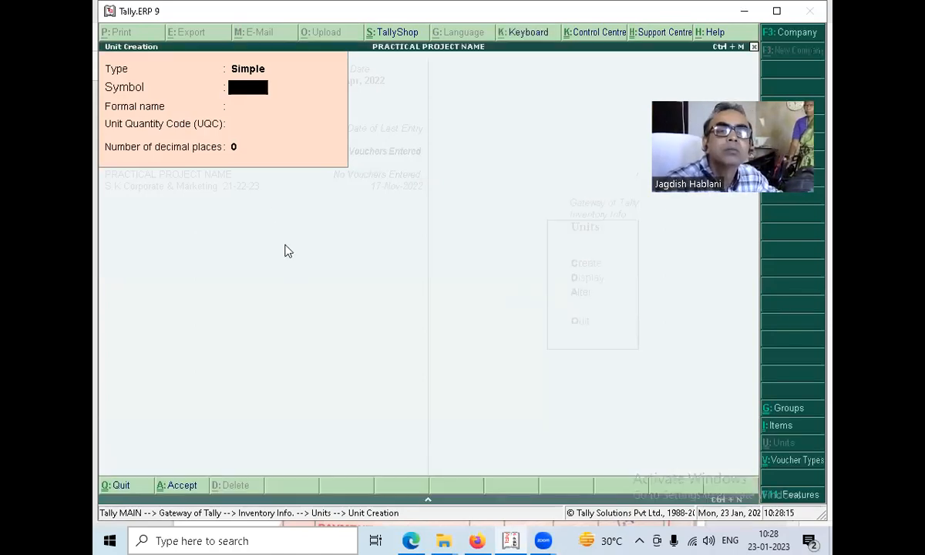
pyautogui.write('ME')
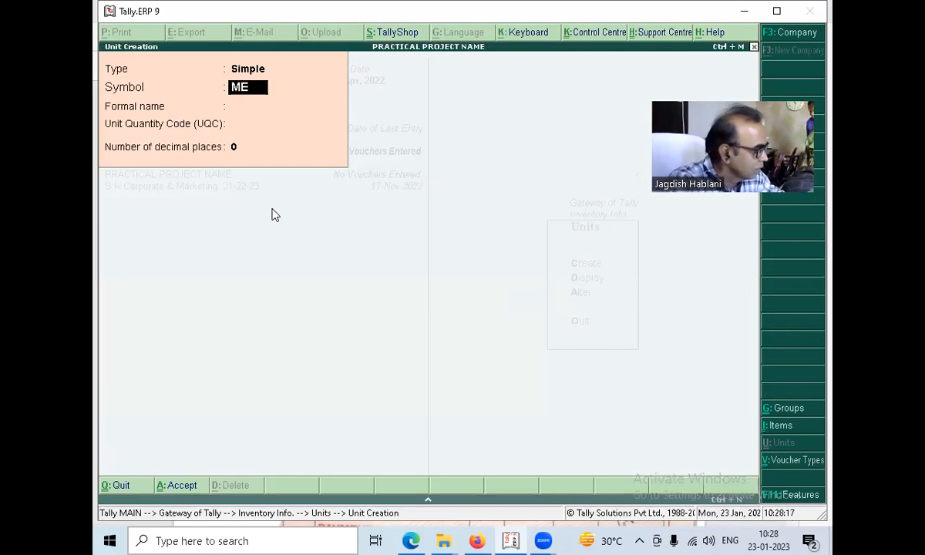
pyautogui.write('TRE')
pyautogui.press('Return')
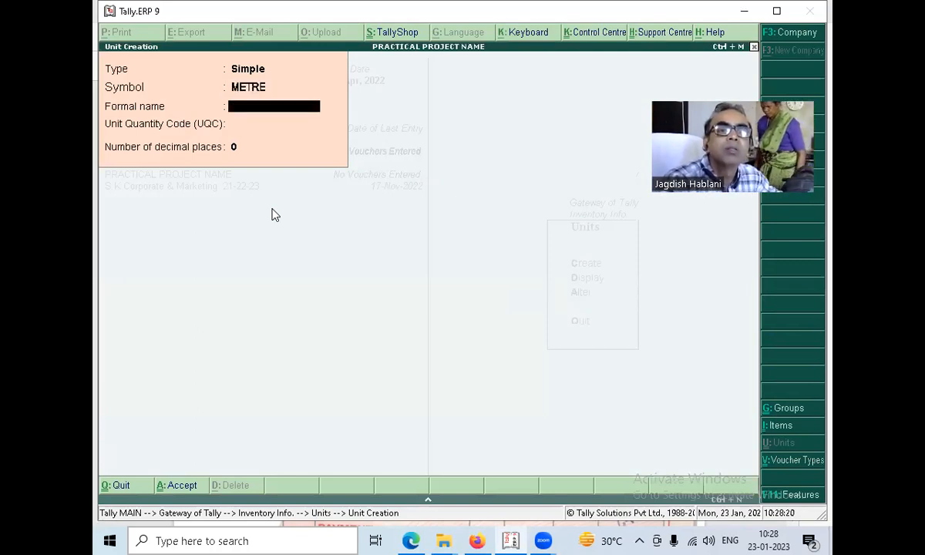
pyautogui.press('Return')
pyautogui.press('Return')
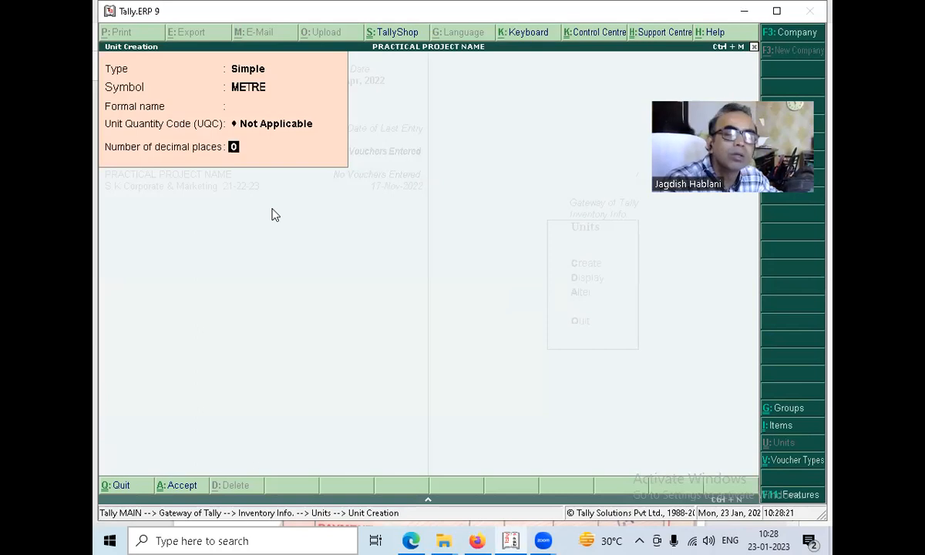
pyautogui.write('2')
pyautogui.press('Return')
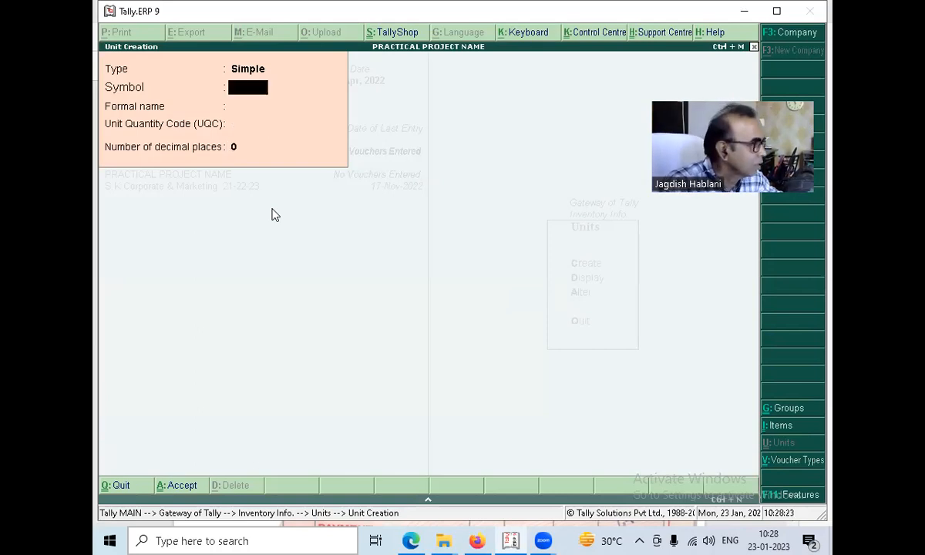
pyautogui.press('Escape')
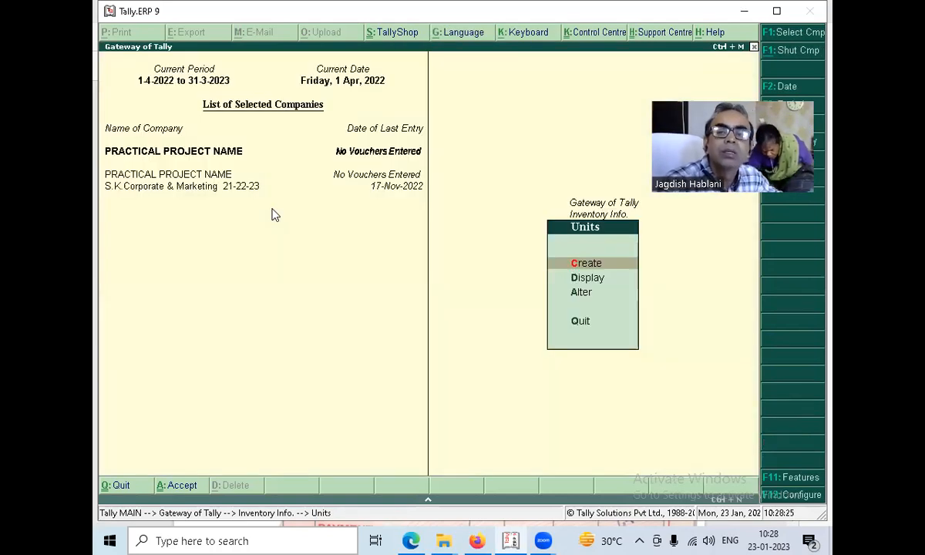
pyautogui.press('Escape')
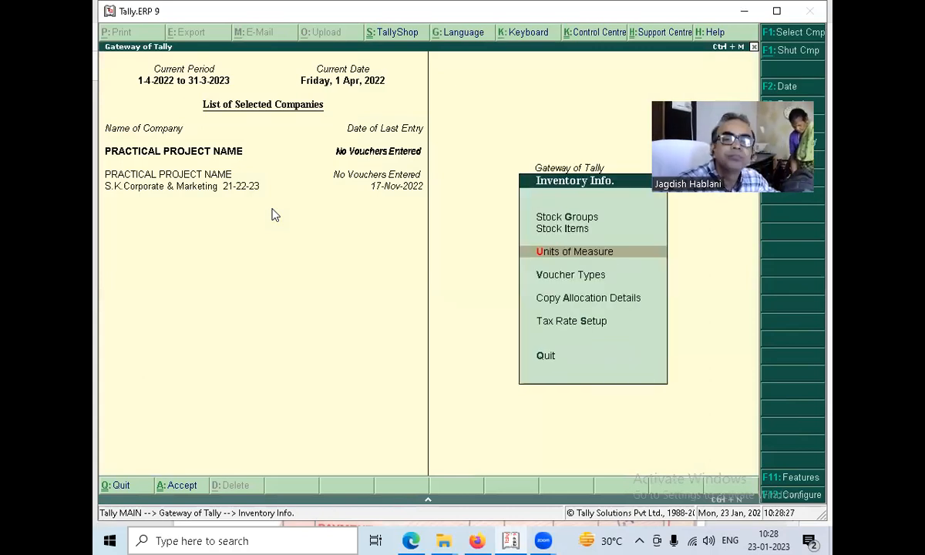
# Open the single stock item creation form, and switch to the bill PDF in Microsoft Edge to check the item names.
pyautogui.press('Up')
pyautogui.press('Return')
pyautogui.press('Return')
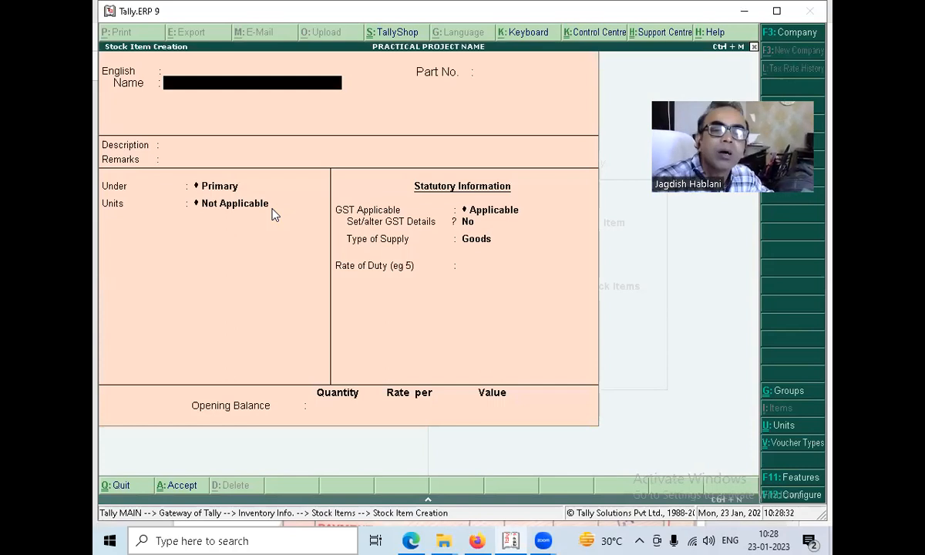
pyautogui.hotkey('alt', 'Tab')
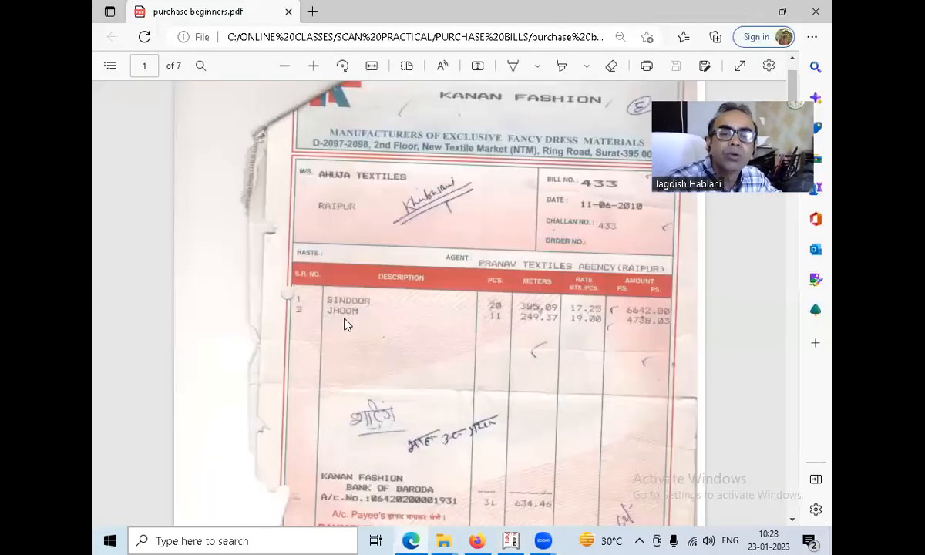
# Switch back to Tally.ERP 9 and create the stock item SINDOOR under the SHIRTING group with METRE as its unit.
pyautogui.hotkey('alt', 'Tab')
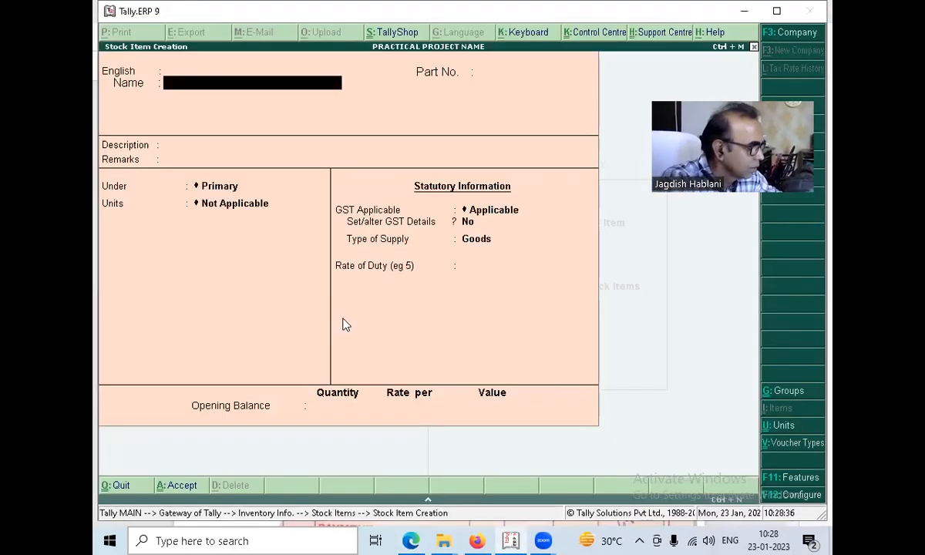
pyautogui.write('SINDOOR')
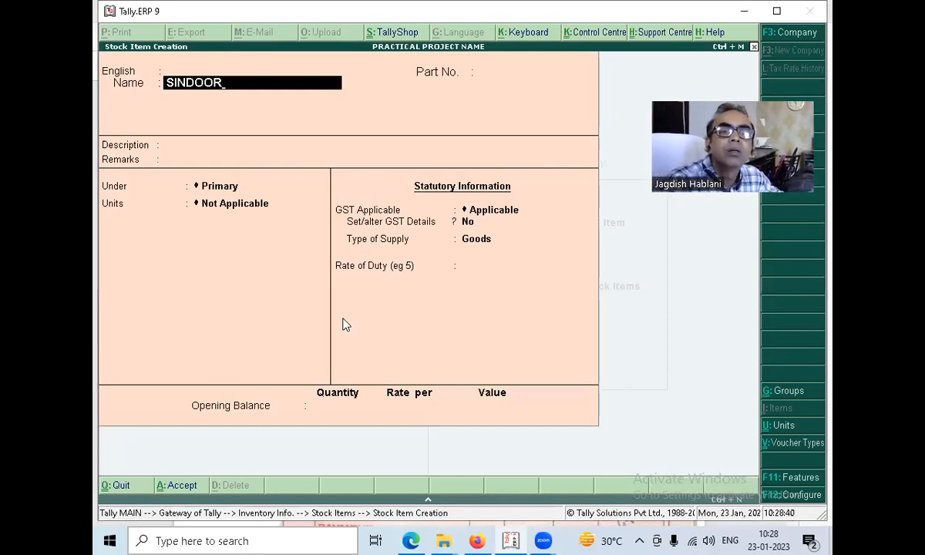
pyautogui.press('Return')
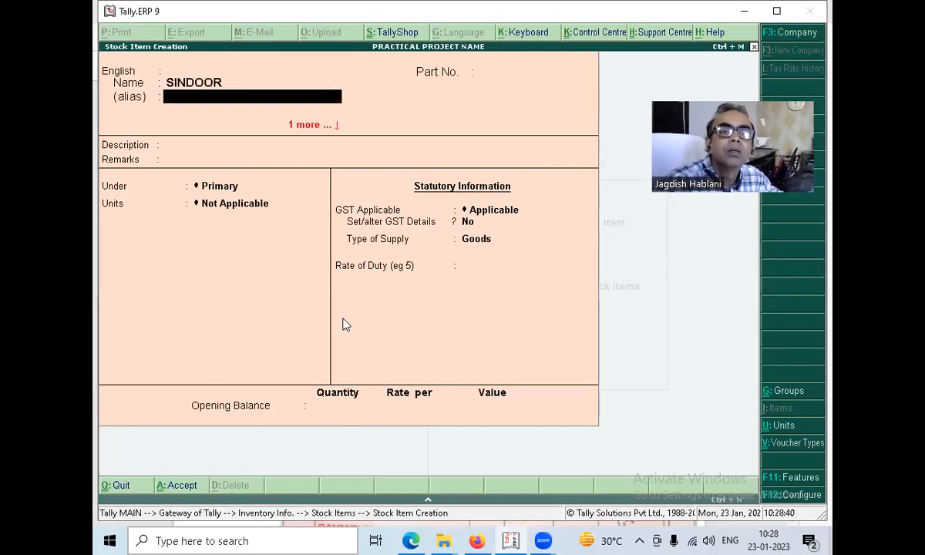
pyautogui.press('Return')
pyautogui.press('Return')
pyautogui.press('Return')
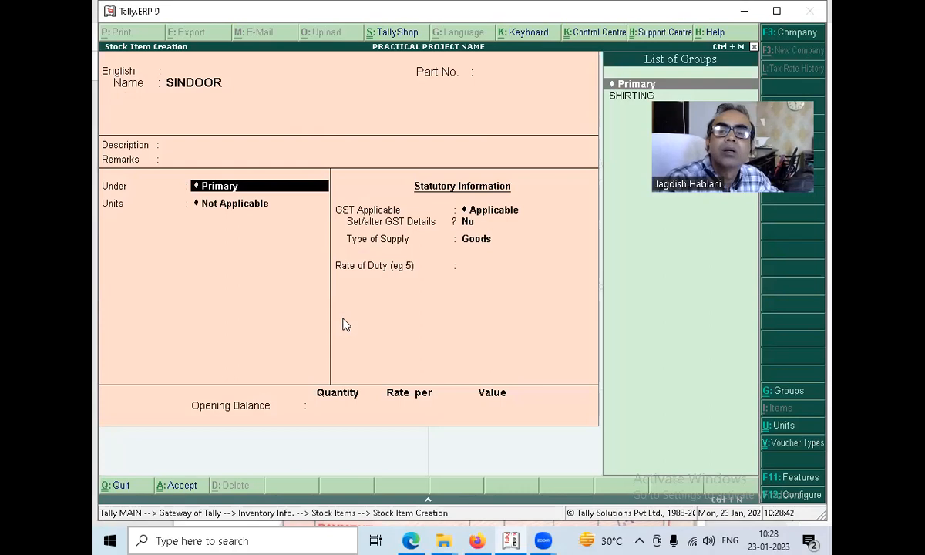
pyautogui.press('Down')
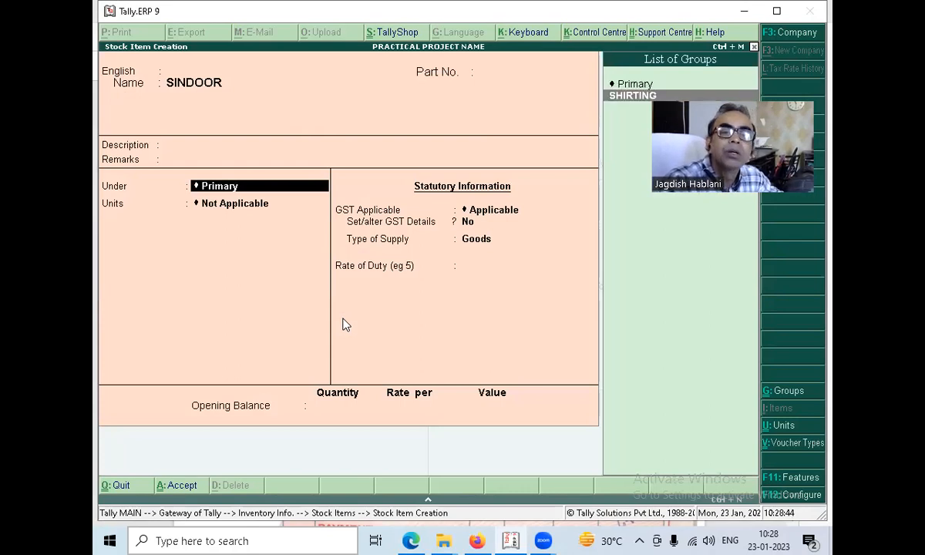
pyautogui.press('Return')
pyautogui.press('Down')
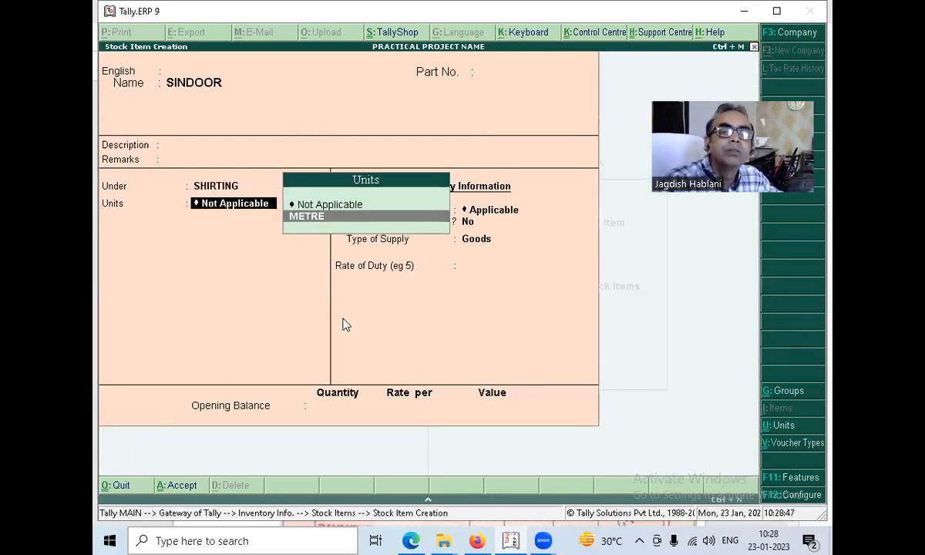
pyautogui.press('Return')
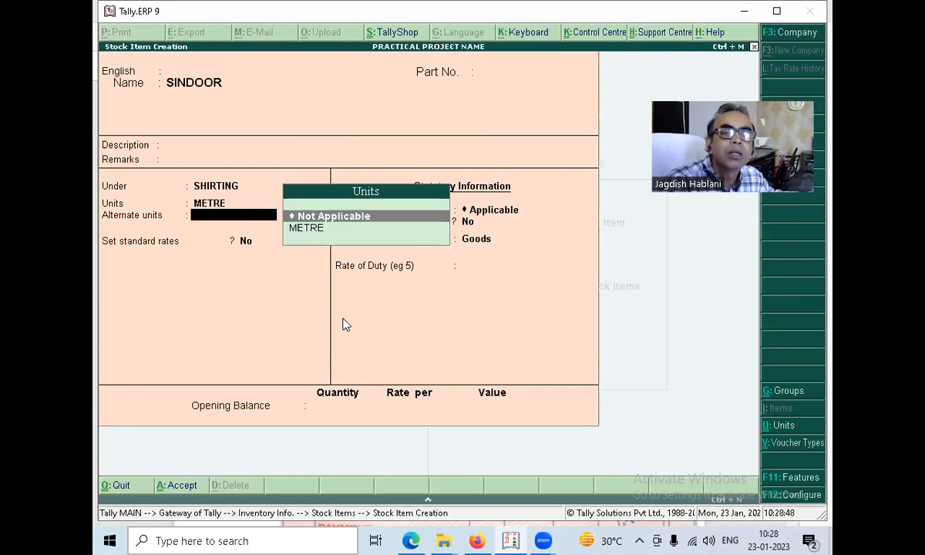
pyautogui.press('Return')
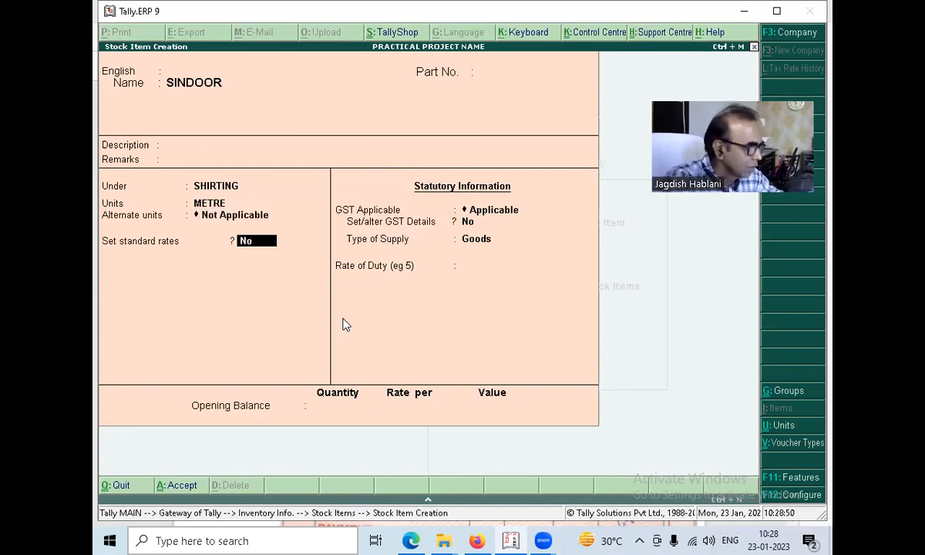
pyautogui.hotkey('ctrl', 'a')
# Create the stock item JHOOM under the SHIRTING group with METRE as its unit and no alternate unit.
pyautogui.write('JHOOM')
pyautogui.press('Return')
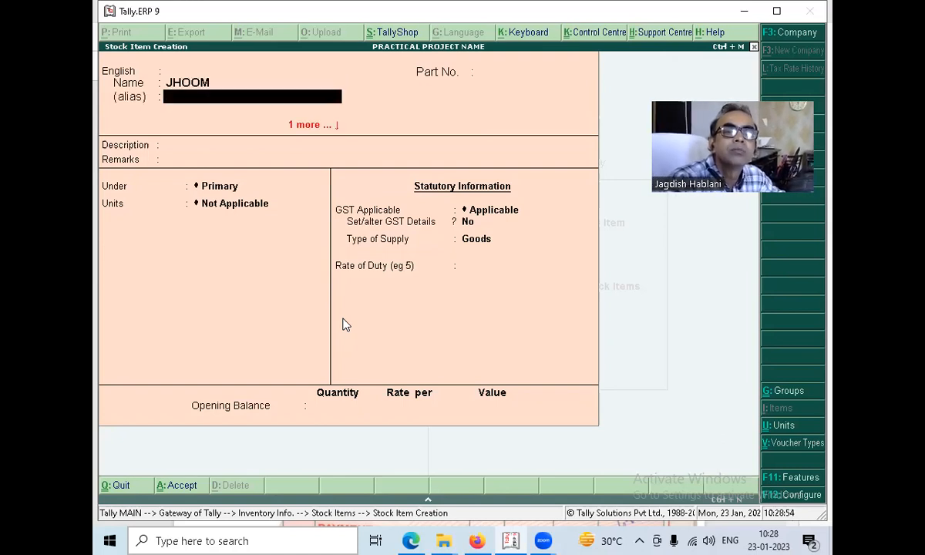
pyautogui.press('Return')
pyautogui.press('Return')
pyautogui.press('Return')
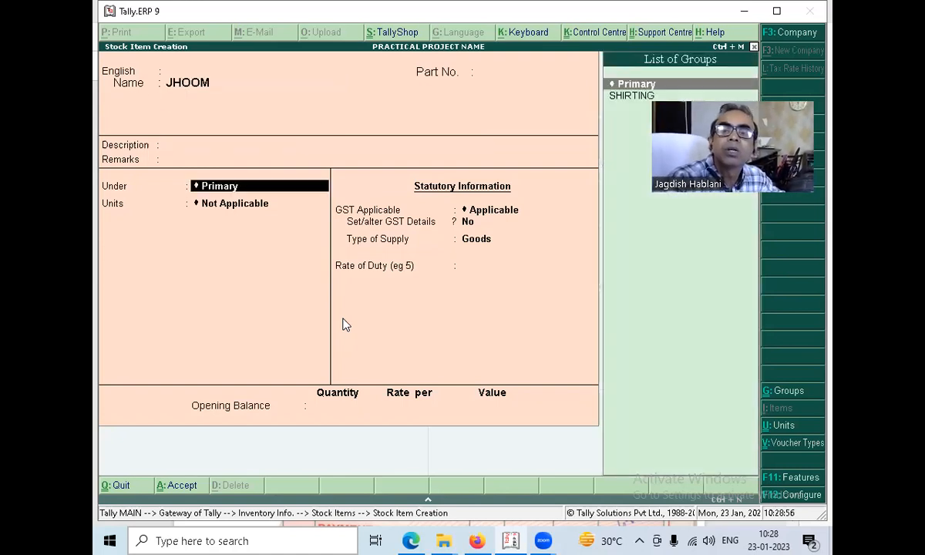
pyautogui.press('Down')
pyautogui.press('Return')
pyautogui.press('Down')
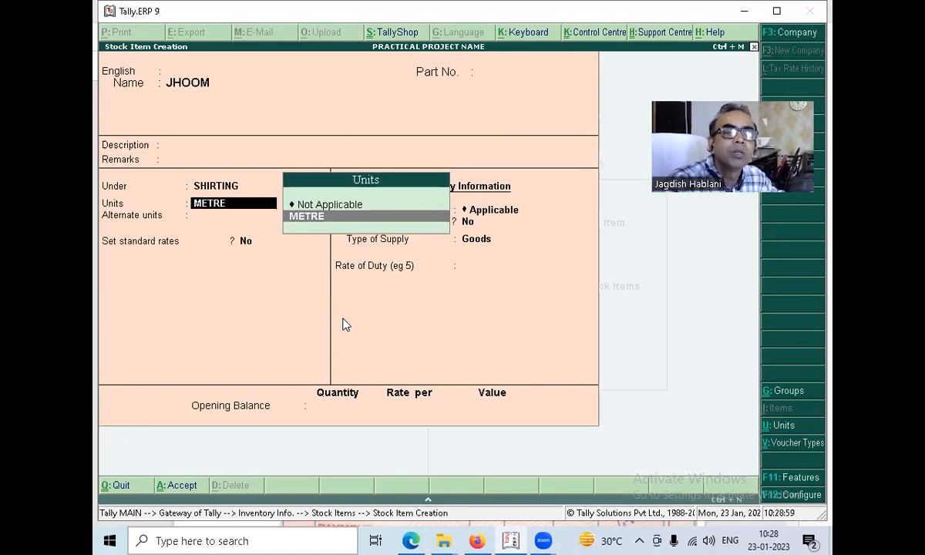
pyautogui.press('Return')
pyautogui.hotkey('ctrl', 'a')
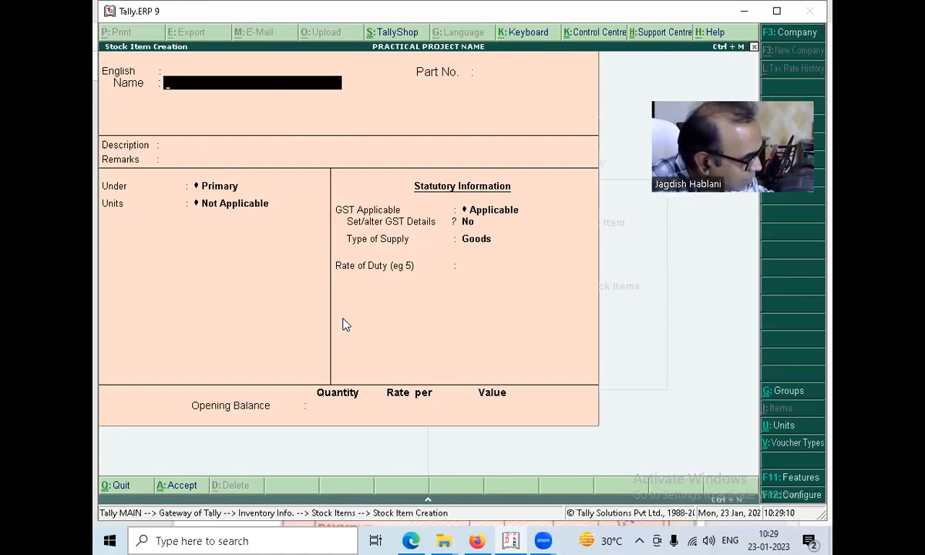
# Leave stock item creation and open a new purchase voucher in accounting voucher entry.
pyautogui.press('Escape')
pyautogui.press('Escape')
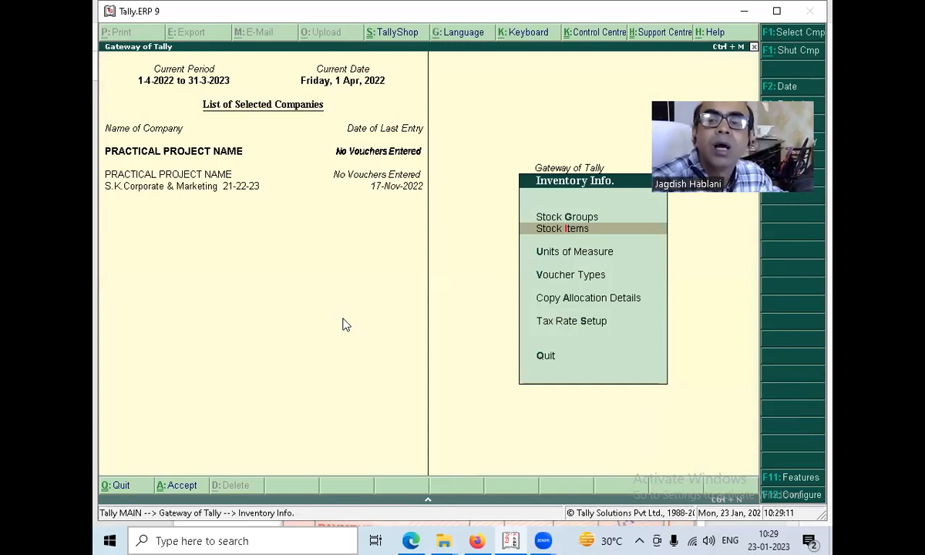
pyautogui.press('Escape')
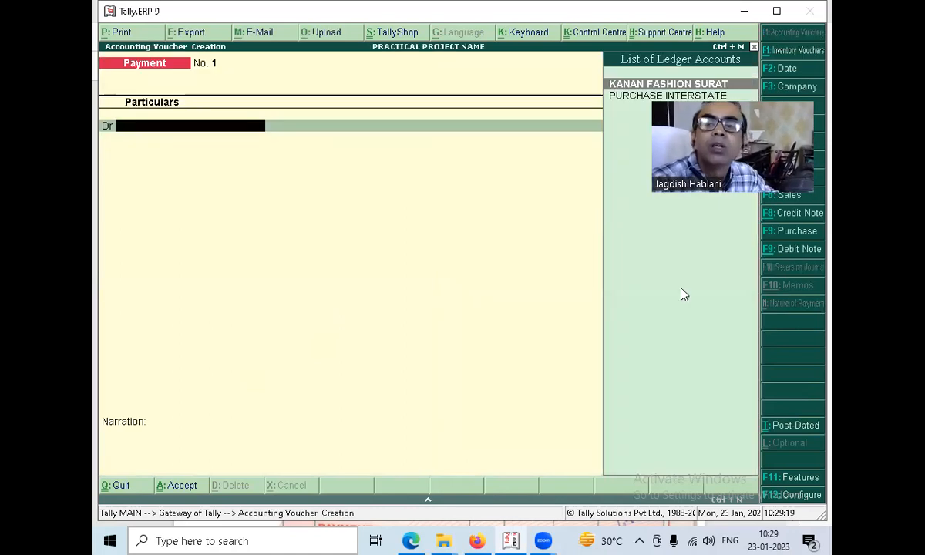
pyautogui.click(779, 237)
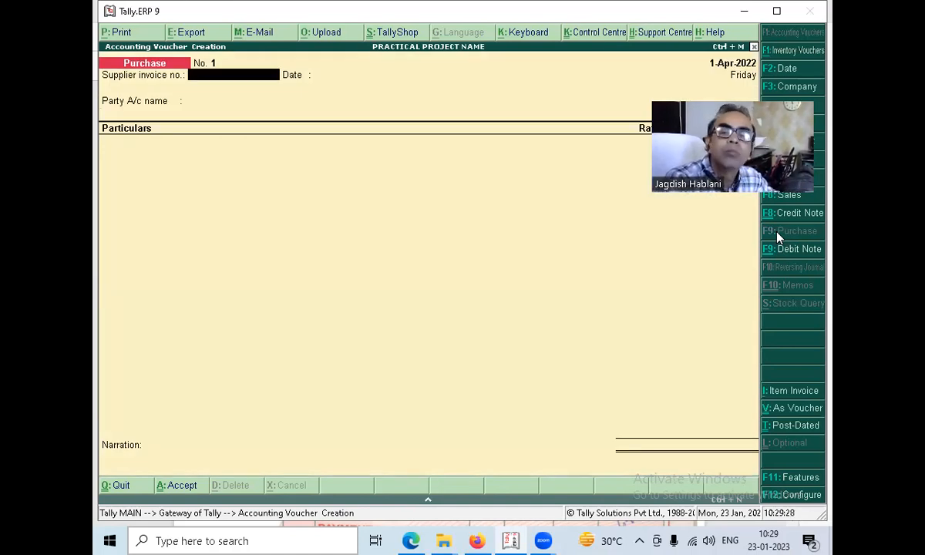
# Set Enable invoicing to No in the company's accounting features, and reopen the purchase voucher.
pyautogui.press('F12')
pyautogui.press('Escape')
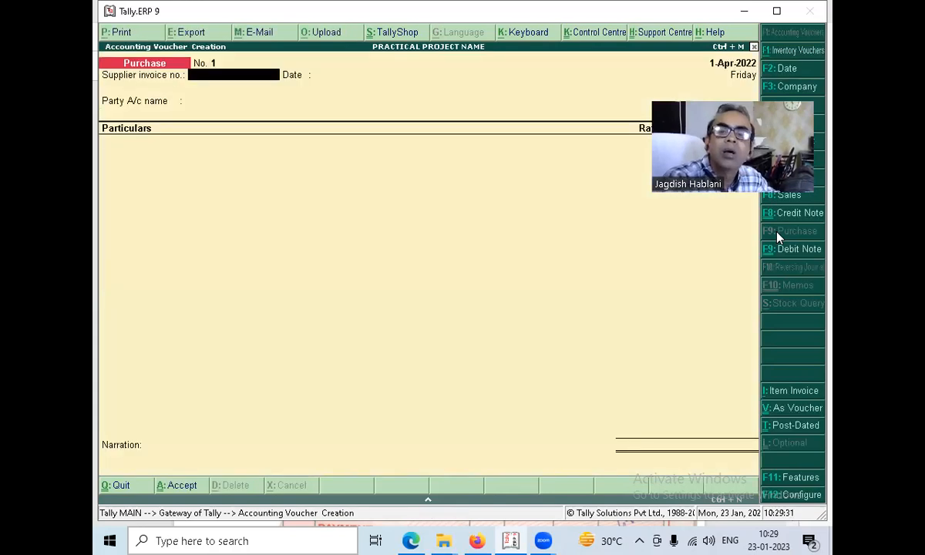
pyautogui.press('F11')
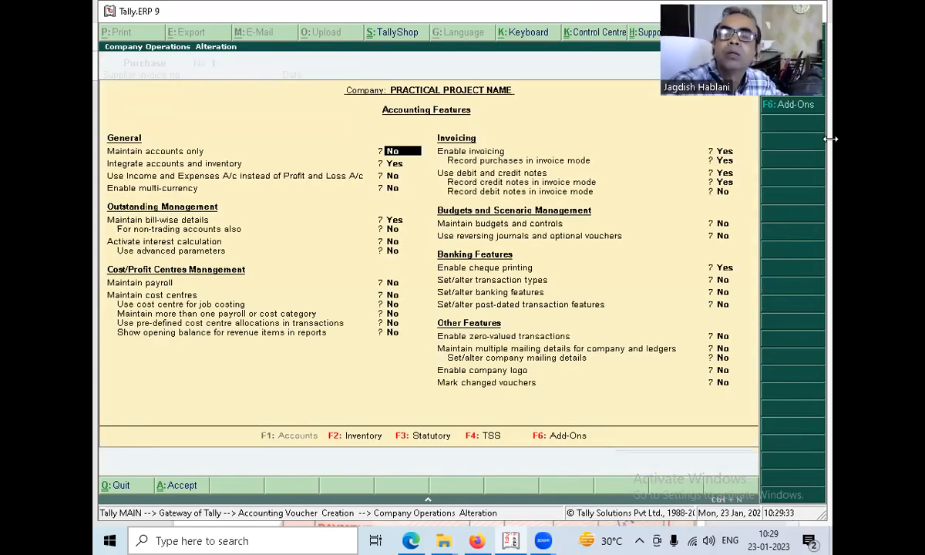
pyautogui.click(723, 152)
pyautogui.press('n')
pyautogui.hotkey('ctrl', 'a')
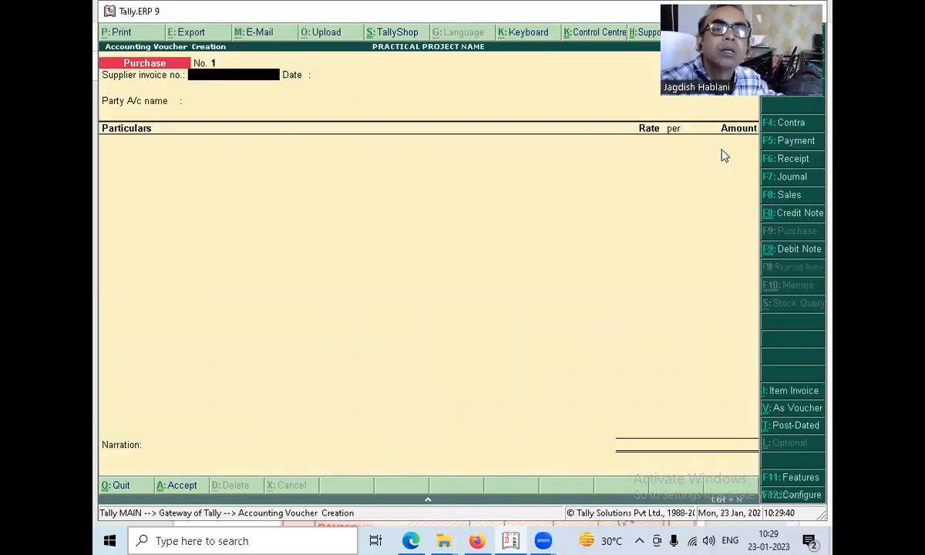
pyautogui.press('Escape')
pyautogui.press('Return')
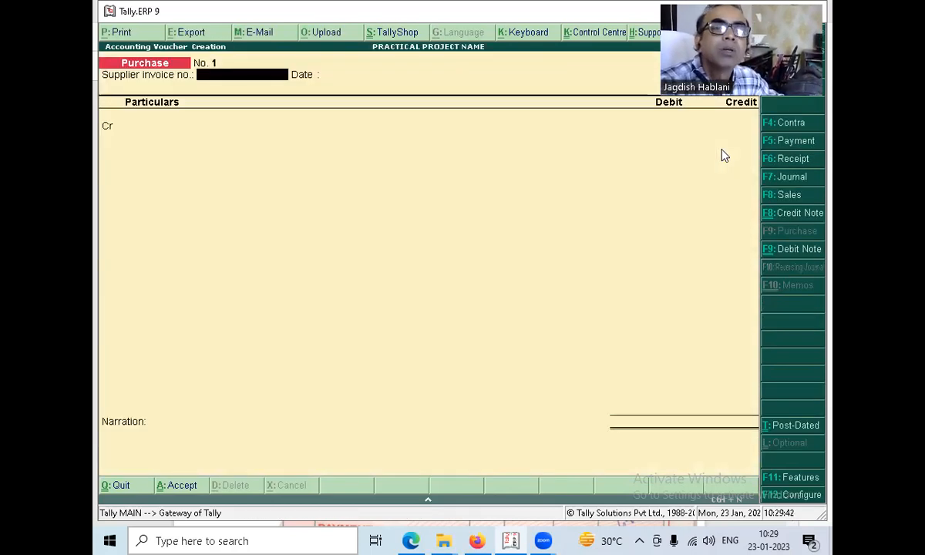
# Check the bill PDF in Microsoft Edge, then enter supplier invoice number 433 dated 11-Jun-2022 and set the voucher date to 11.6.
pyautogui.hotkey('alt', 'Tab')
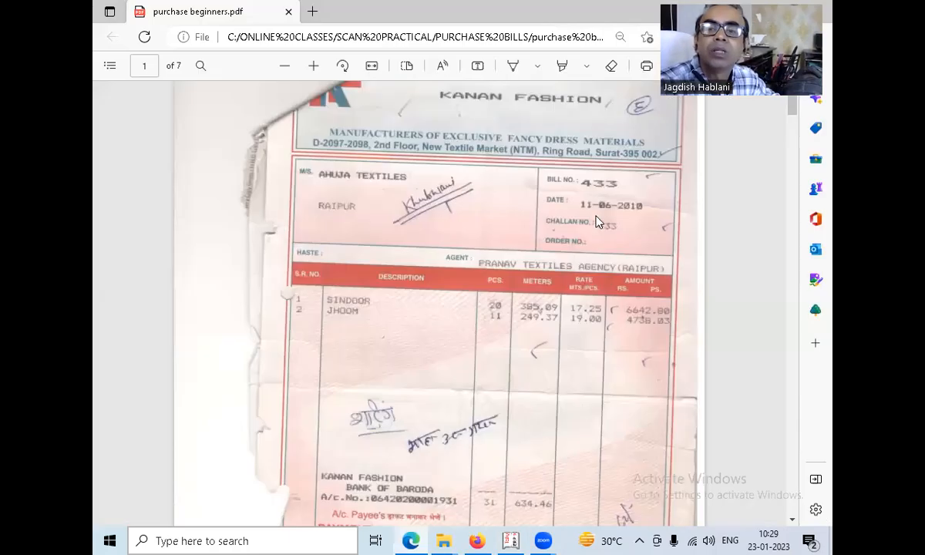
pyautogui.hotkey('alt', 'Tab')
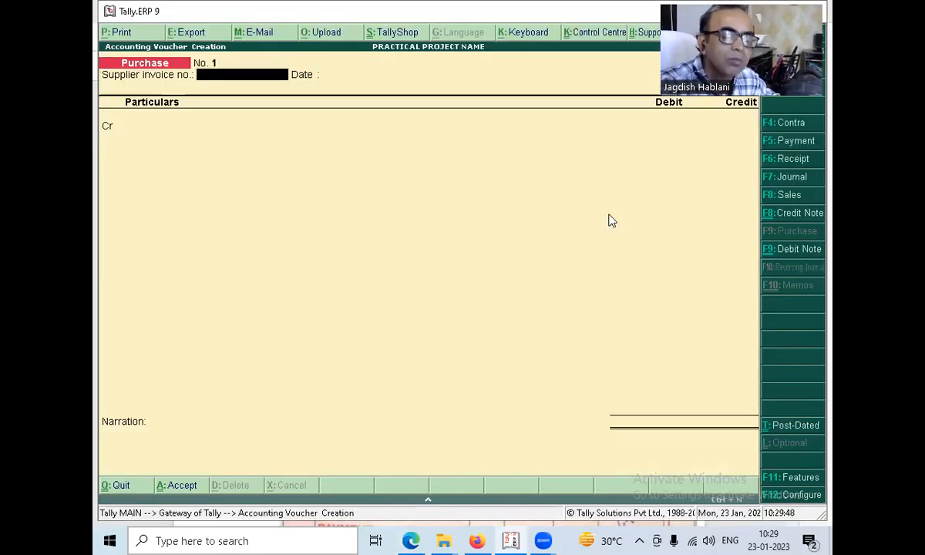
pyautogui.write('433')
pyautogui.press('Return')
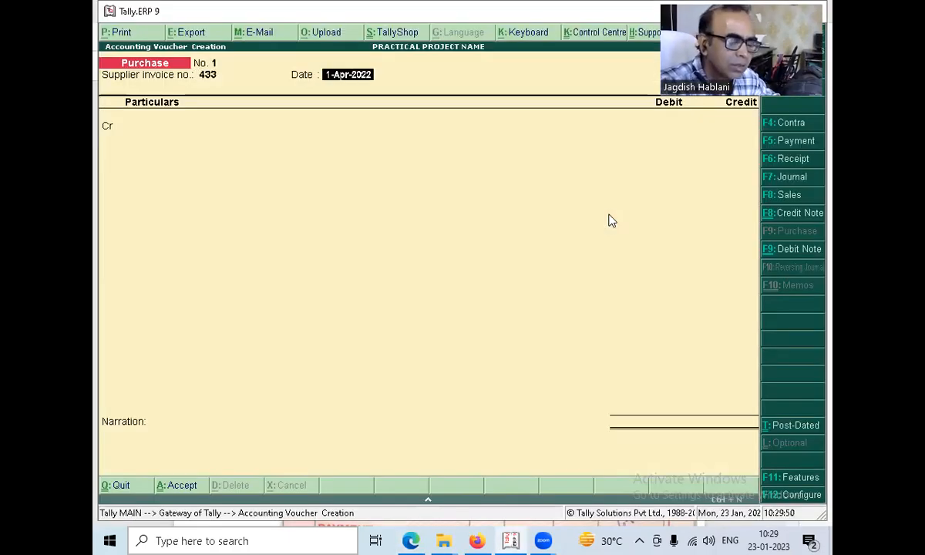
pyautogui.write('11')
pyautogui.write('-6')
pyautogui.press('Return')
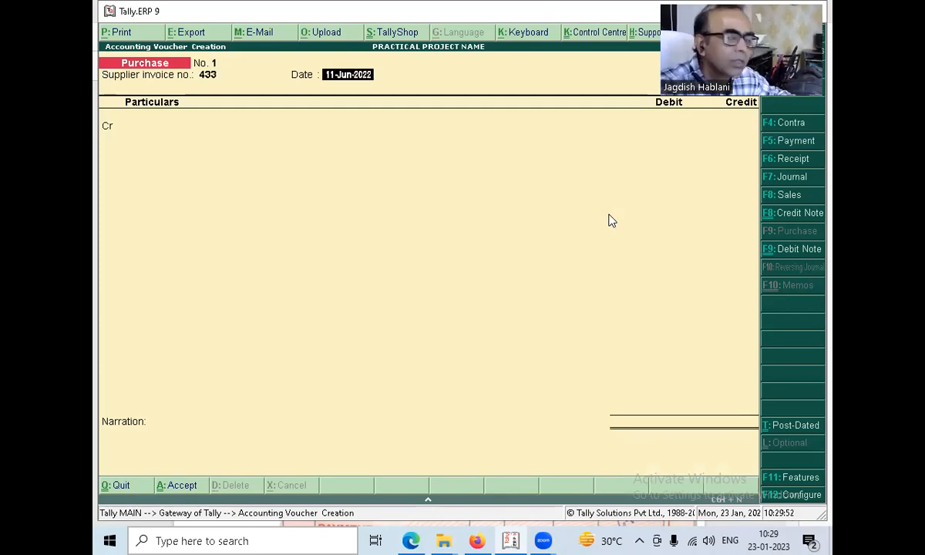
pyautogui.press('F2')
pyautogui.write('11.6')
pyautogui.press('Return')
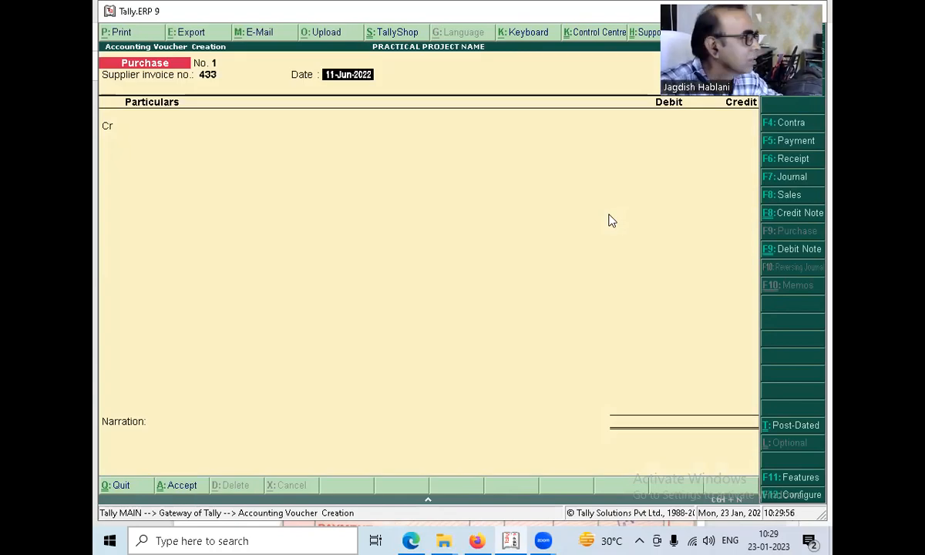
pyautogui.press('Return')
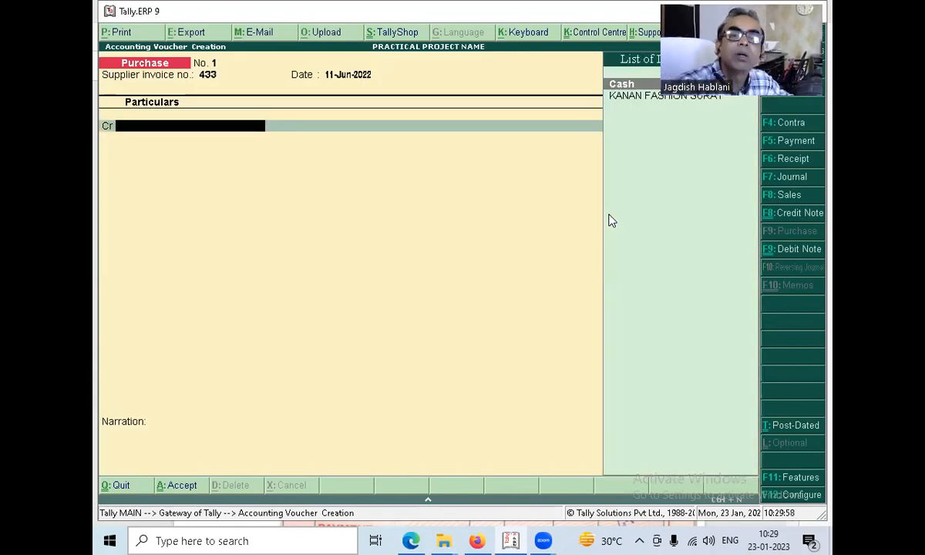
# Credit KANAN FASHION SURAT with 11381, the gross amount on the bill PDF in Microsoft Edge, as a New Ref bill.
pyautogui.press('Down')
pyautogui.press('Return')
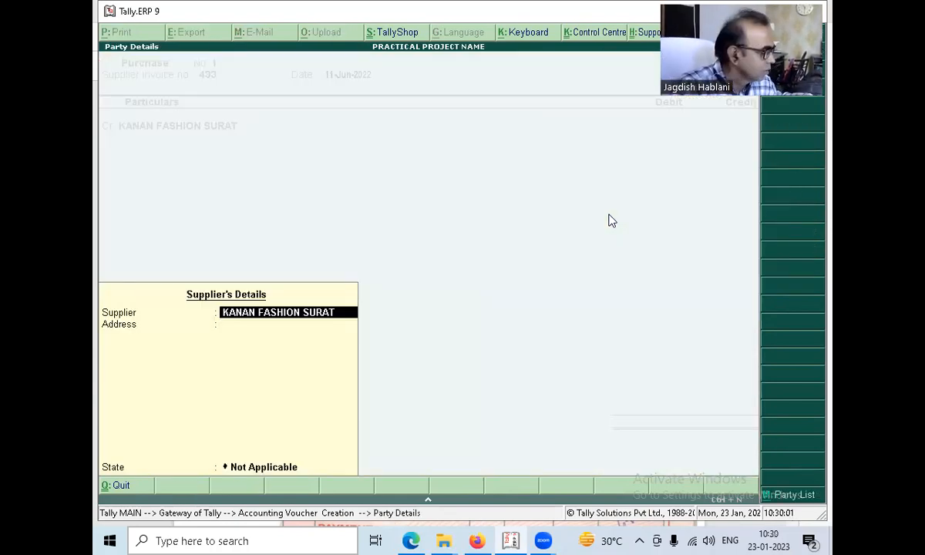
pyautogui.press('Return')
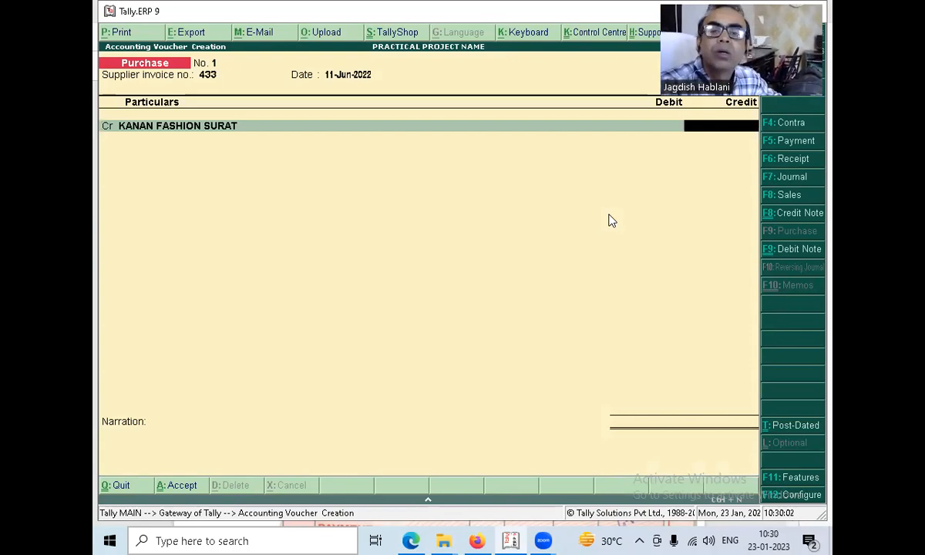
pyautogui.hotkey('alt', 'Tab')
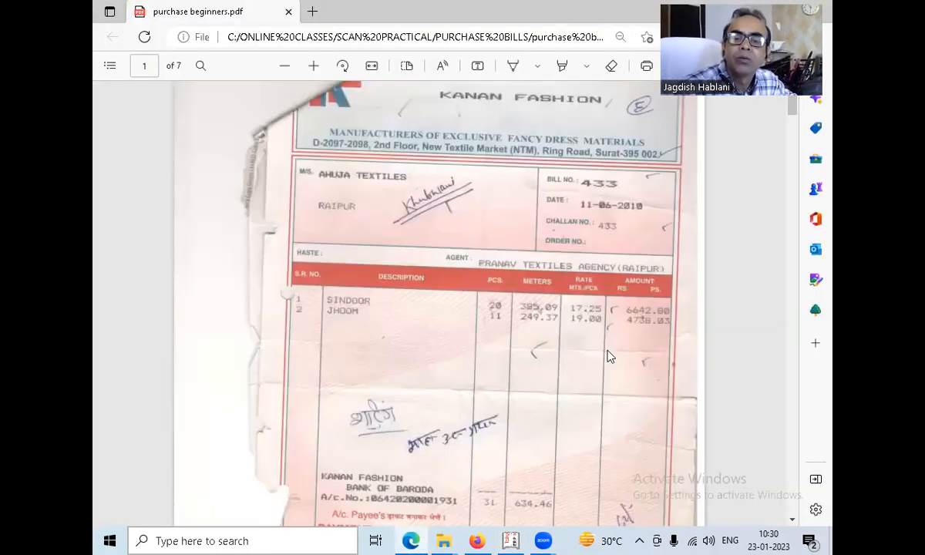
pyautogui.scroll(-2, 610, 355)
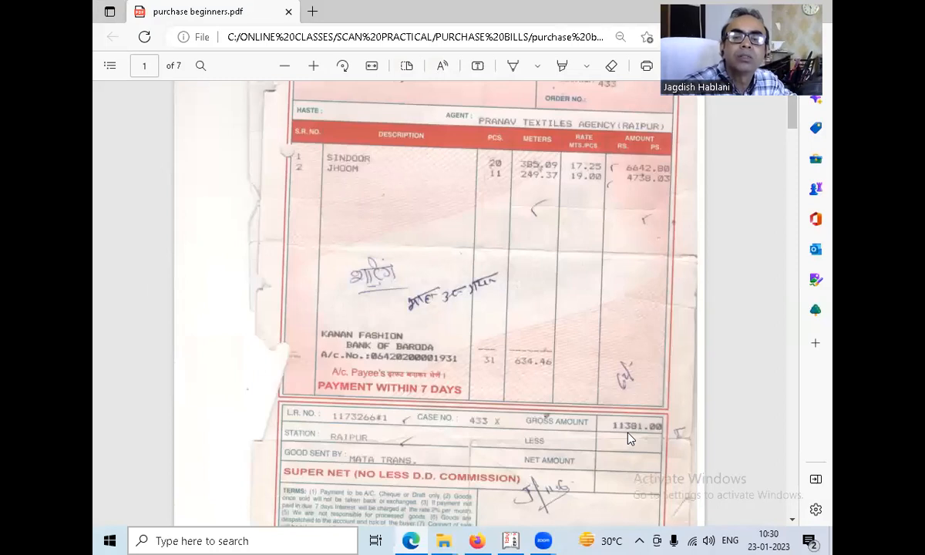
pyautogui.hotkey('alt', 'Tab')
pyautogui.write('11381')
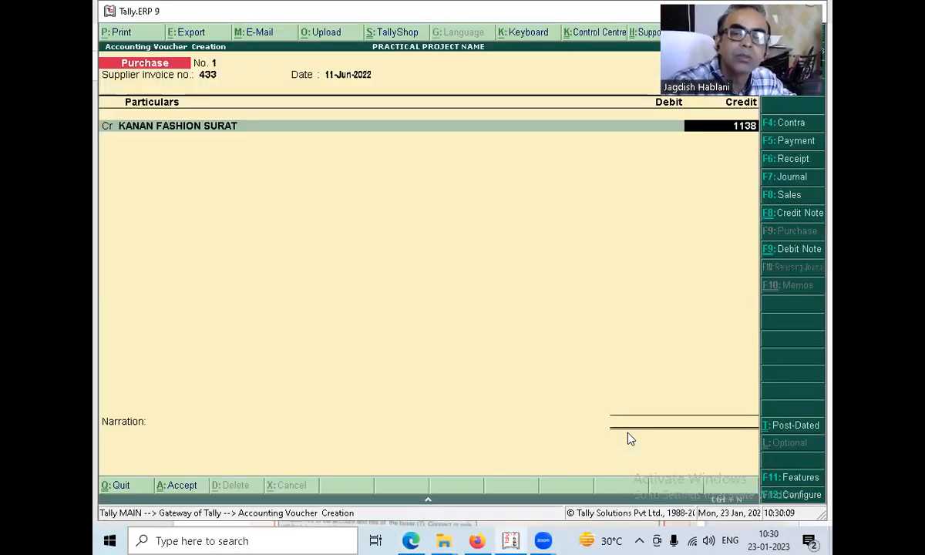
pyautogui.press('Return')
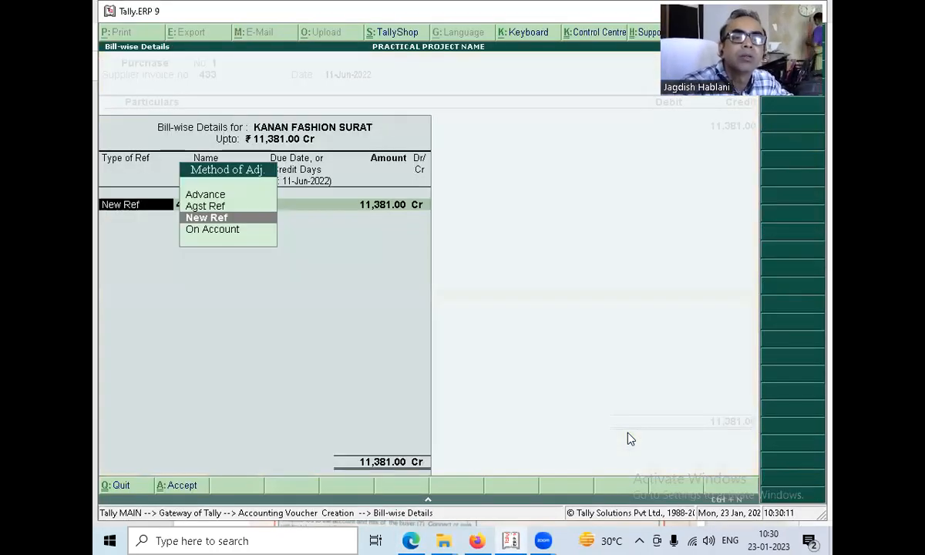
pyautogui.hotkey('ctrl', 'a')
# Debit PURCHASE INTERSTATE with 11,381.00, leaving its inventory allocations blank.
pyautogui.press('Return')
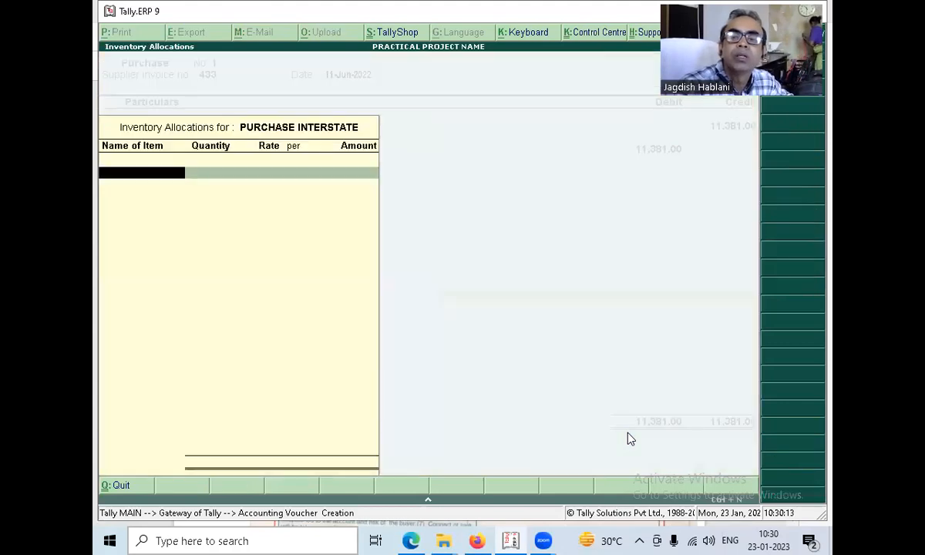
pyautogui.press('Return')
pyautogui.press('Return')
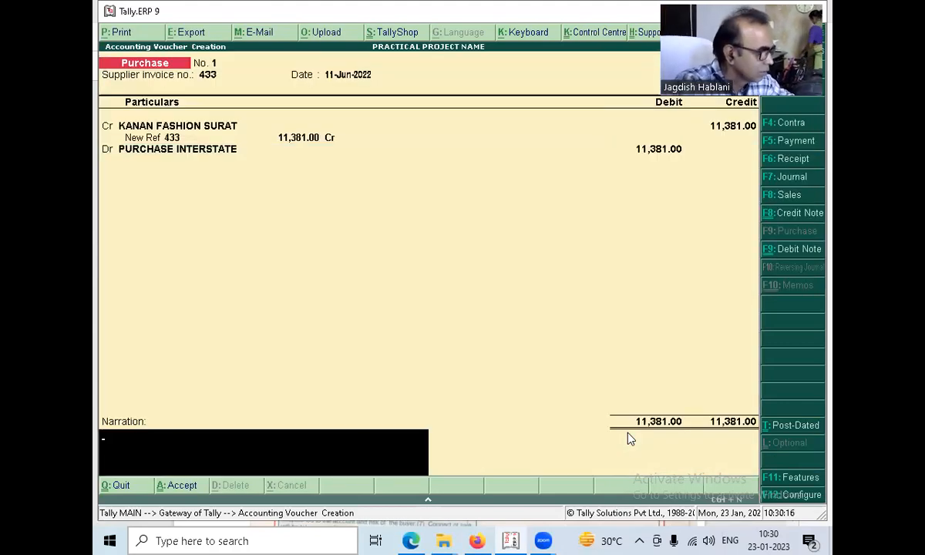
# Enter the narration BEING ON CREDIT for the purchase voucher.
pyautogui.write('BEING ON CREDIT')
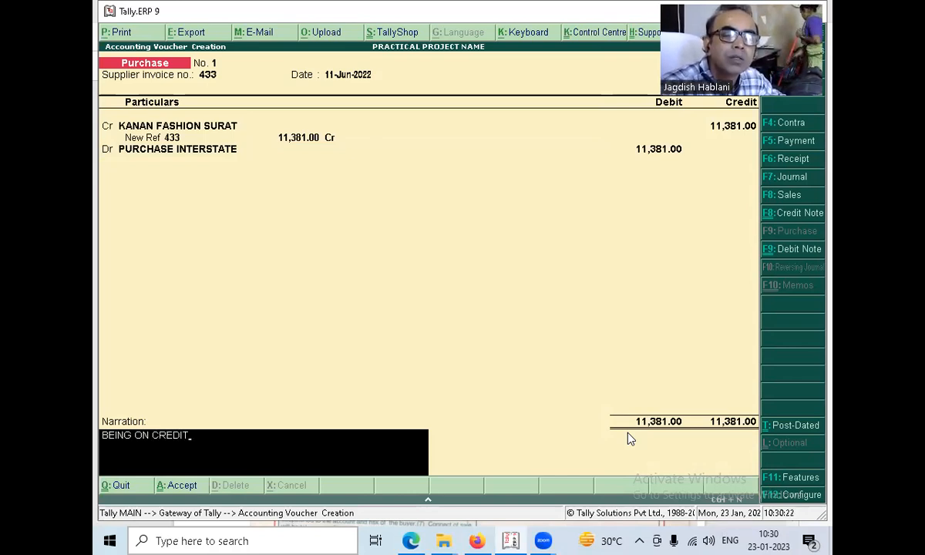
pyautogui.press('Return')
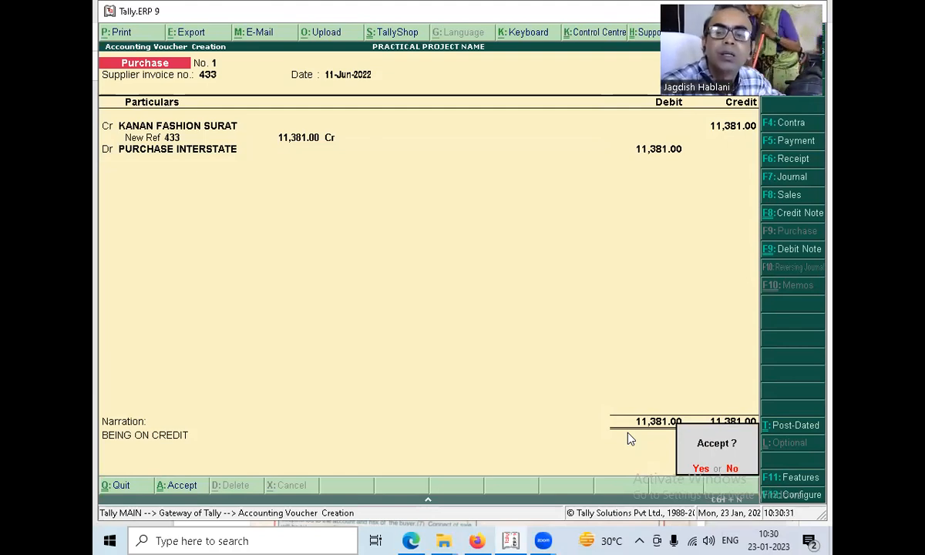
# Accept the completed Kanan Fashion purchase voucher.
pyautogui.press('Return')
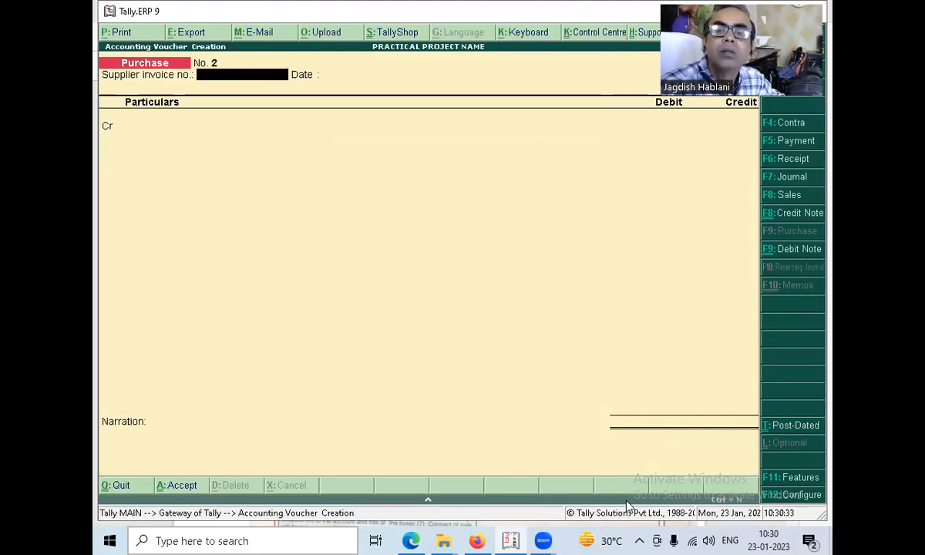
pyautogui.hotkey('alt', 'Tab')
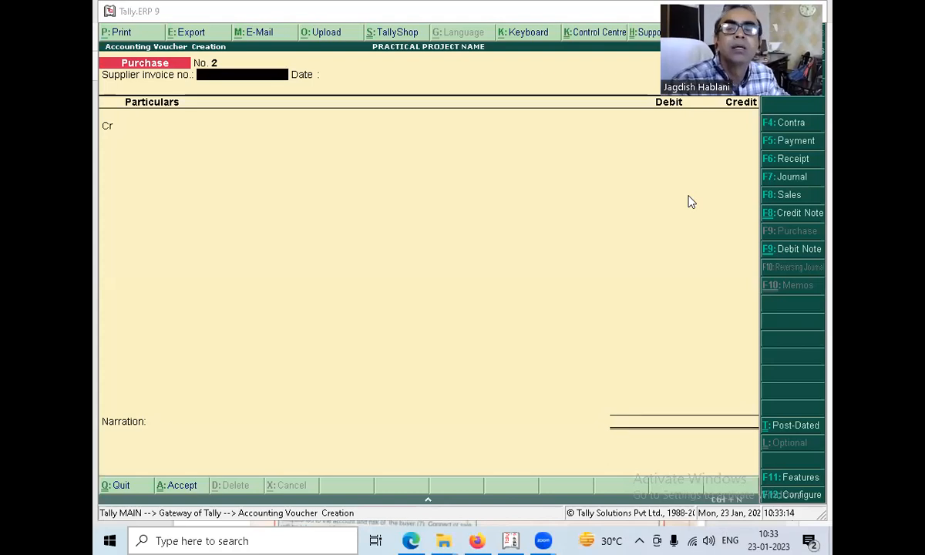
pyautogui.hotkey('alt', 'Tab')
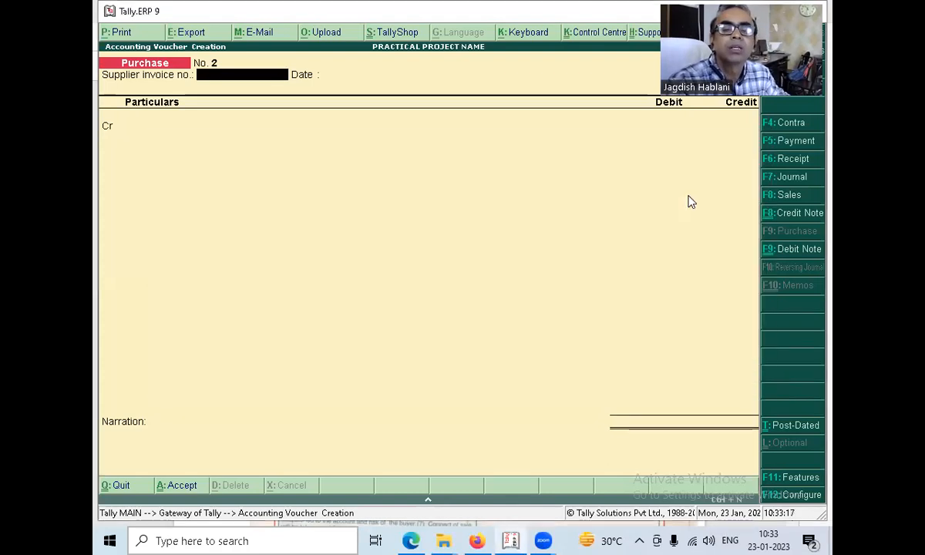
# Leave voucher entry and open the June purchase voucher for KANAN FASHION SURAT from the Purchase Register.
pyautogui.press('Escape')
pyautogui.press('Down')
pyautogui.press('Down')
pyautogui.press('Down')
pyautogui.press('Down')
pyautogui.press('Down')
pyautogui.press('Down')
pyautogui.press('Down')
pyautogui.press('Down')
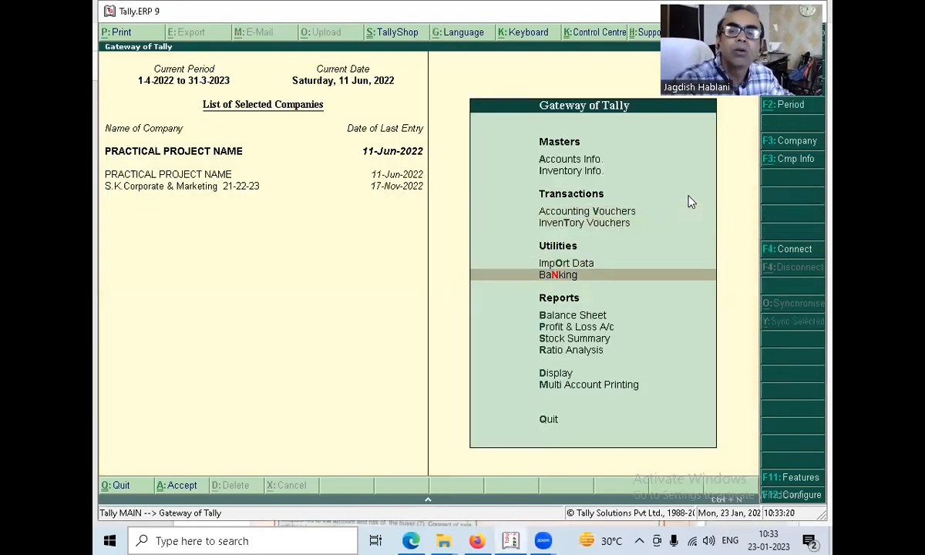
pyautogui.press('Return')
pyautogui.press('Down')
pyautogui.press('Down')
pyautogui.press('Down')
pyautogui.press('Up')
pyautogui.press('Return')
pyautogui.press('Down')
pyautogui.press('Down')
pyautogui.press('Down')
pyautogui.press('Down')
pyautogui.press('Down')
pyautogui.press('Return')
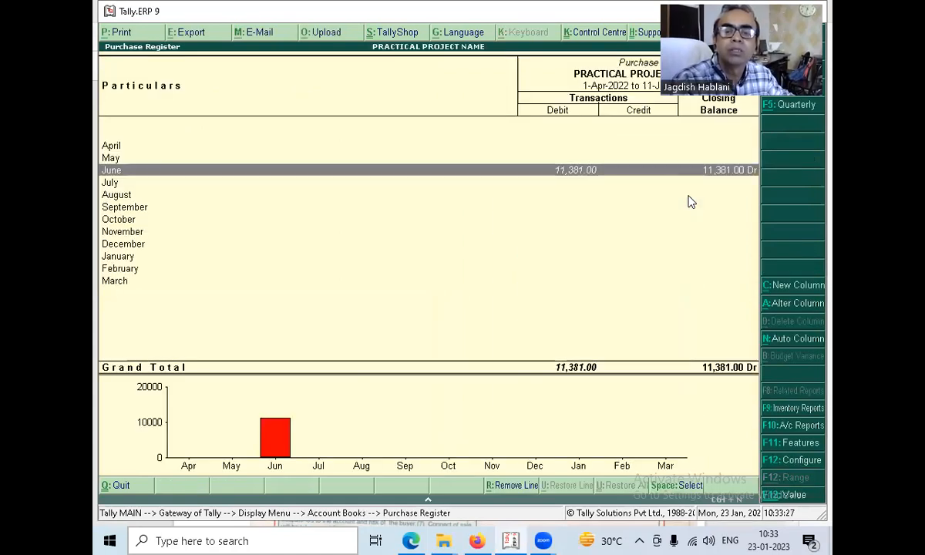
pyautogui.press('Return')
pyautogui.press('Return')
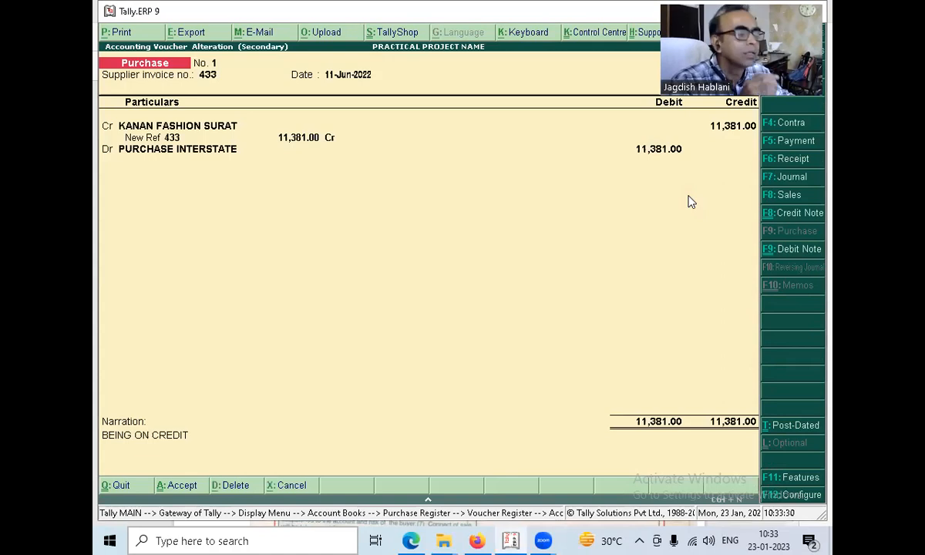
# Switch to the bill PDF in Microsoft Edge and compare the Kanan Fashion bill with the payment voucher on page 2.
pyautogui.hotkey('alt', 'Tab')
pyautogui.press('Tab')
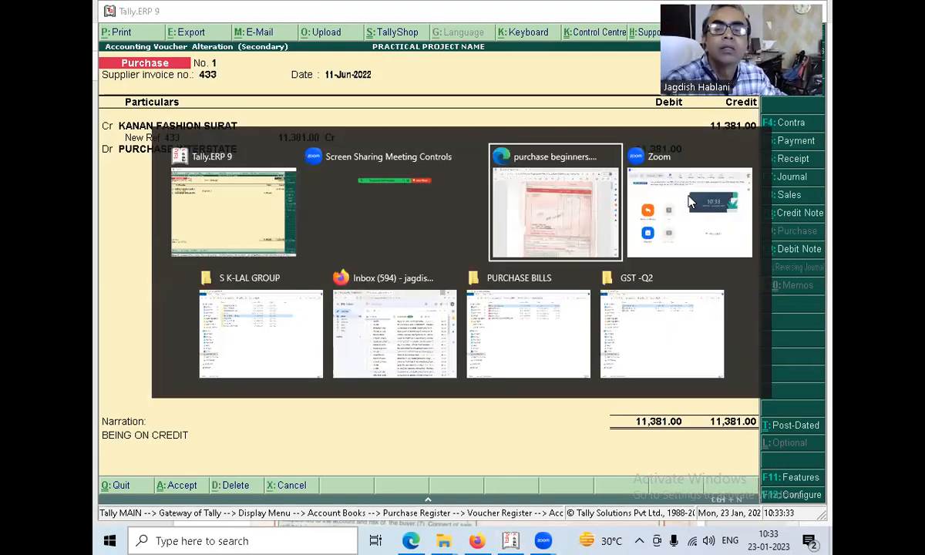
pyautogui.scroll(2, 594, 171)
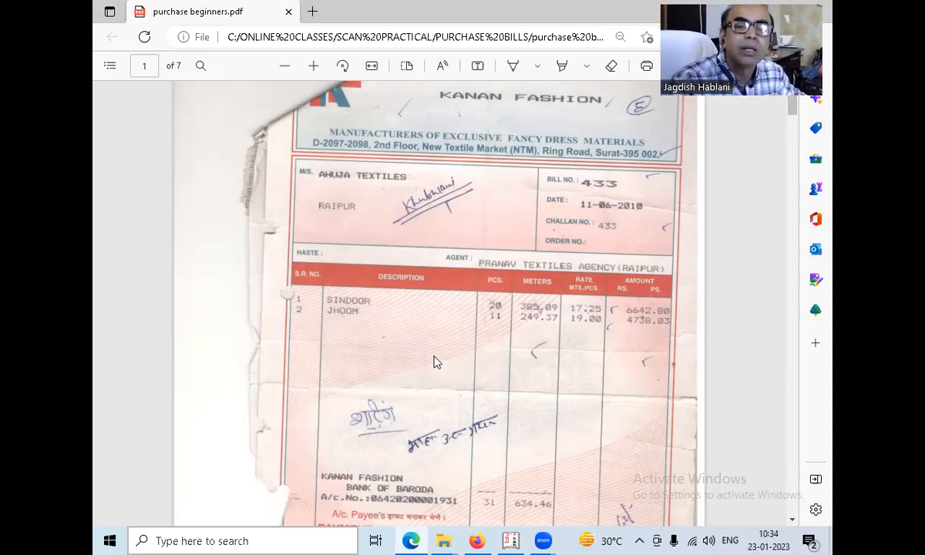
pyautogui.scroll(-1, 428, 365)
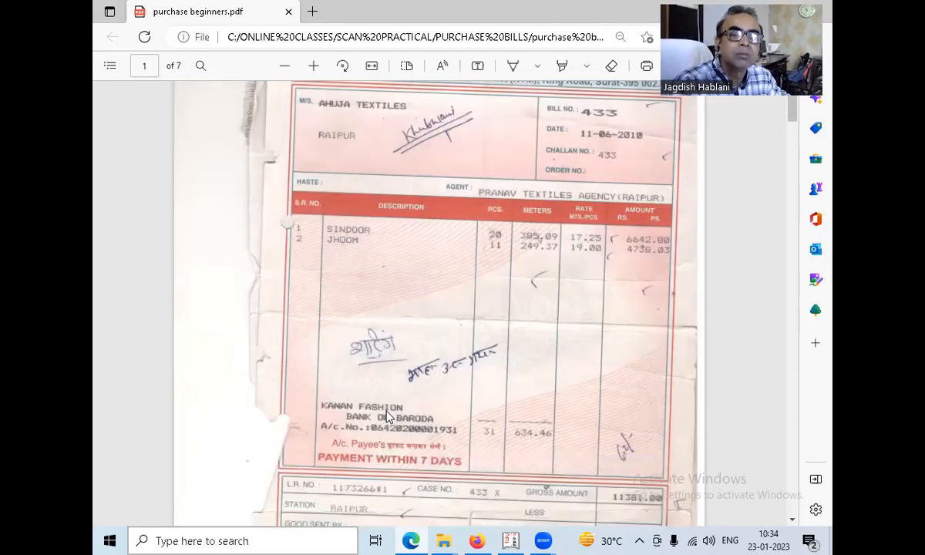
pyautogui.scroll(2, 520, 162)
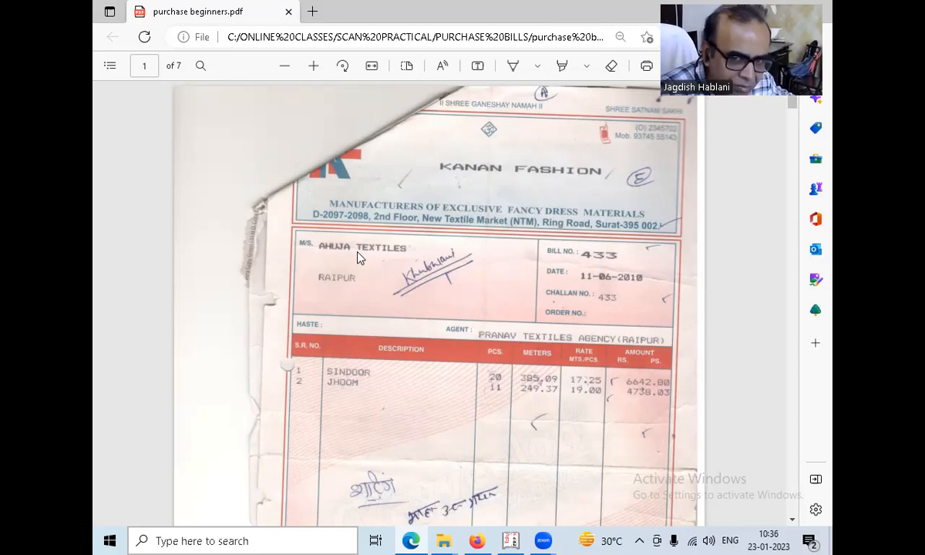
pyautogui.scroll(-3, 560, 311)
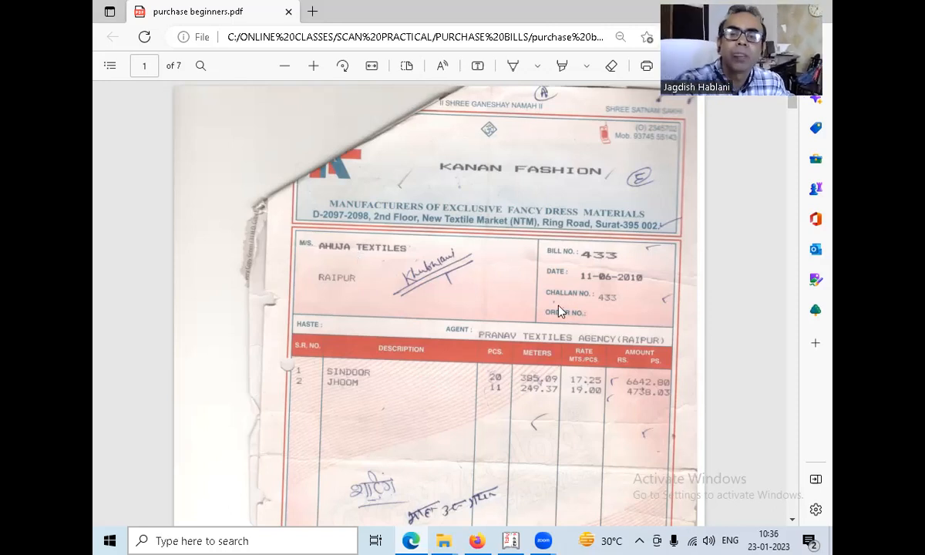
pyautogui.scroll(-5, 559, 311)
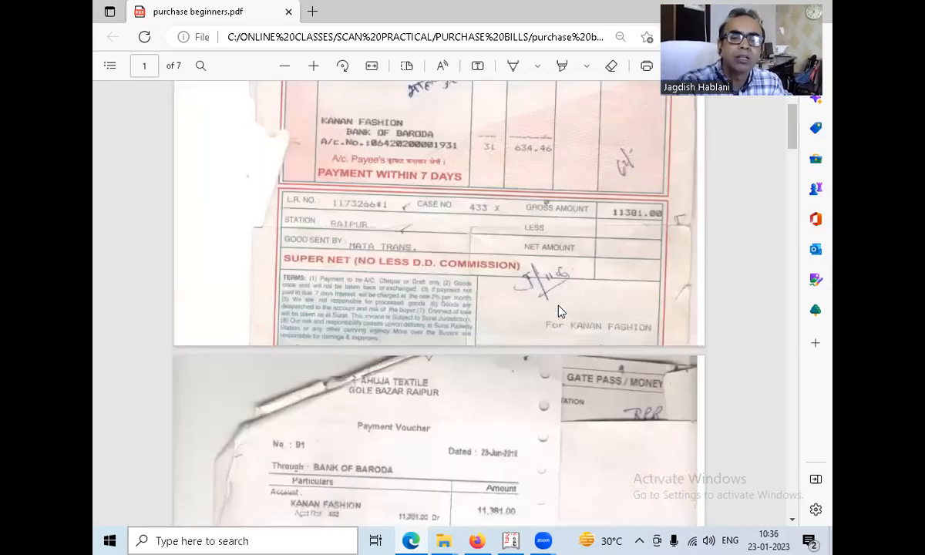
pyautogui.scroll(-3, 560, 312)
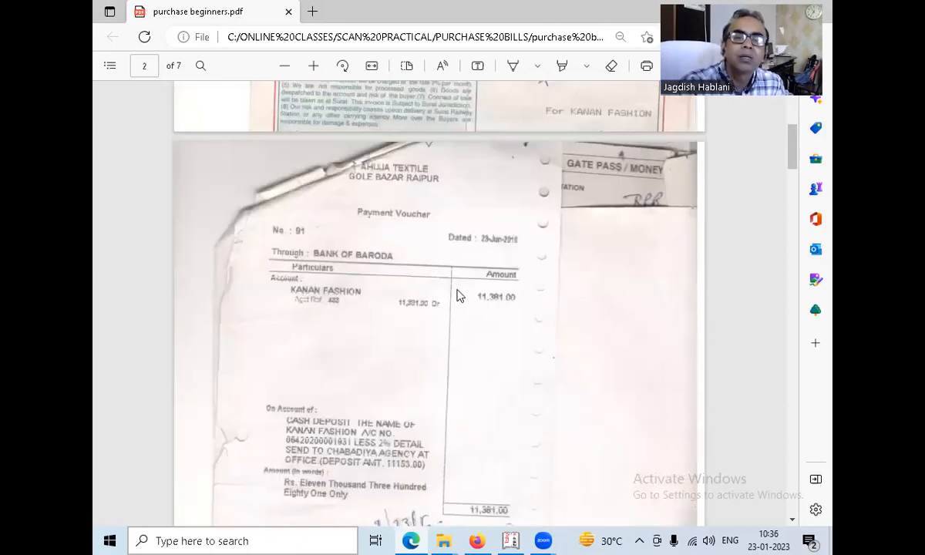
pyautogui.scroll(1, 456, 295)
pyautogui.scroll(-1, 456, 296)
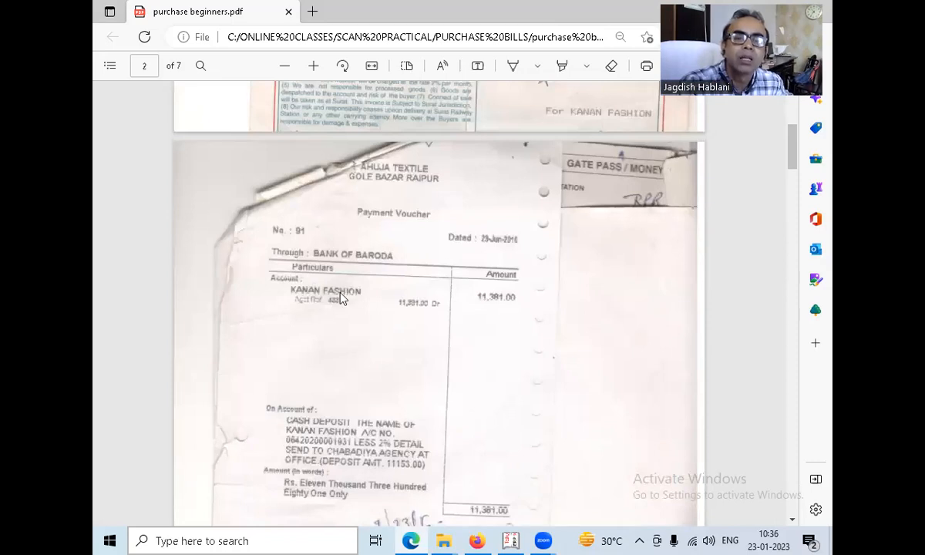
pyautogui.scroll(5, 502, 348)
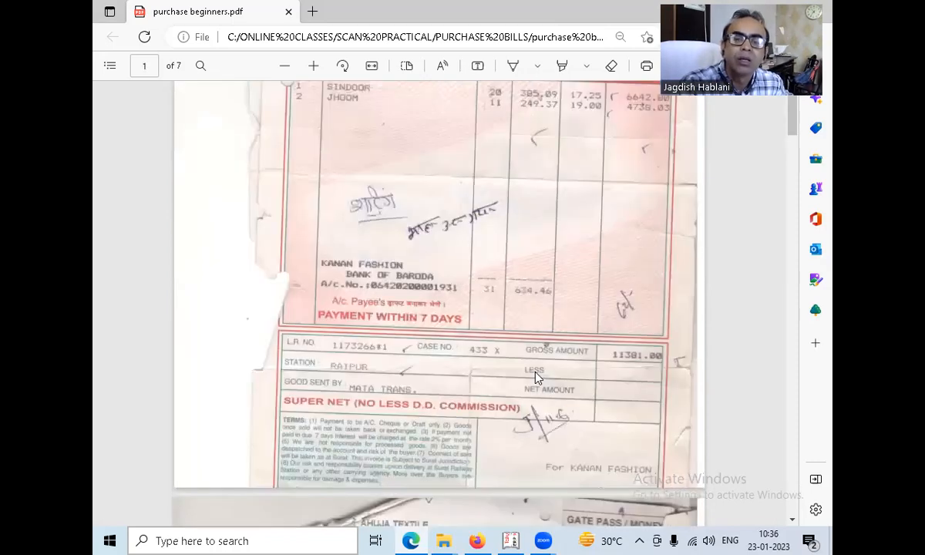
pyautogui.scroll(-5, 497, 320)
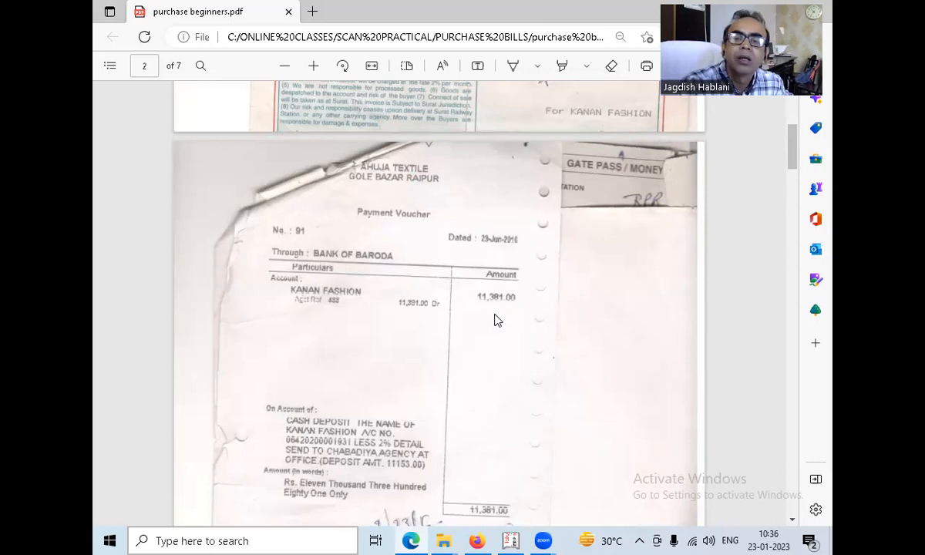
# Examine the Mata Transport freight receipt and the Kanan Fashion delivery challan on page 3 against the bill.
pyautogui.scroll(-6, 498, 320)
pyautogui.scroll(-4, 497, 320)
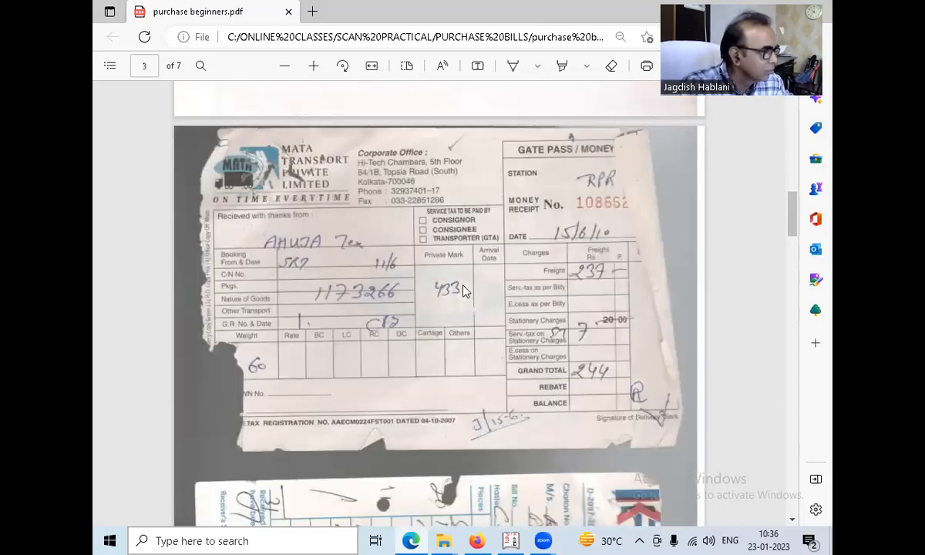
pyautogui.scroll(3, 471, 363)
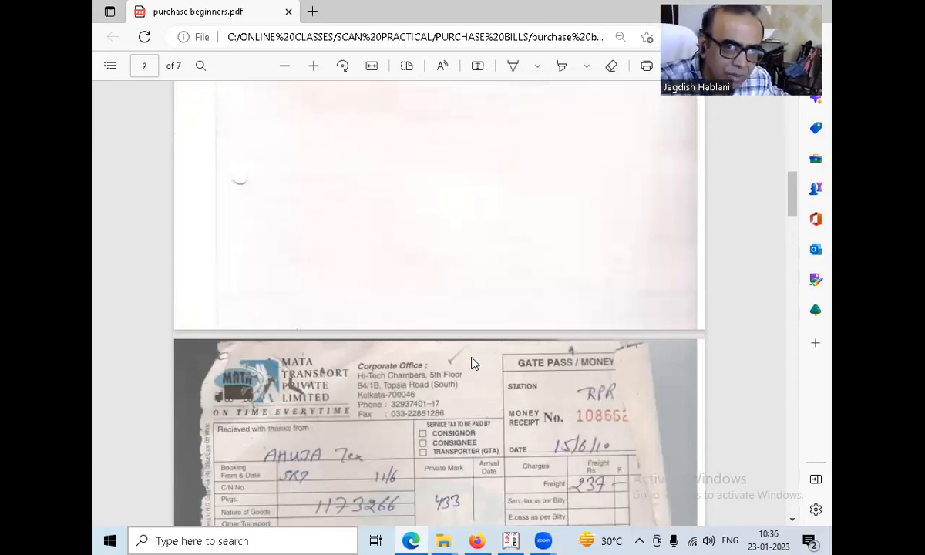
pyautogui.scroll(10, 472, 363)
pyautogui.scroll(-6, 550, 248)
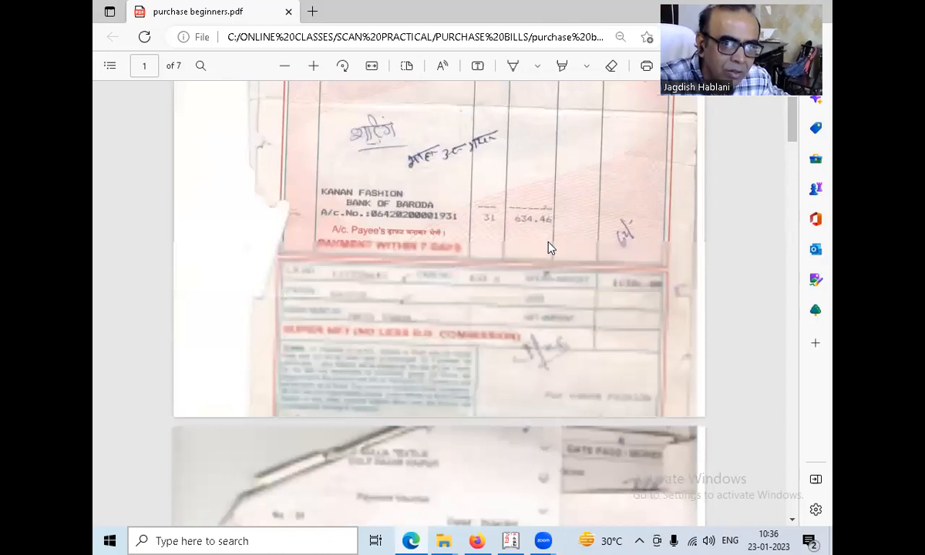
pyautogui.scroll(-3, 400, 290)
pyautogui.scroll(-5, 399, 290)
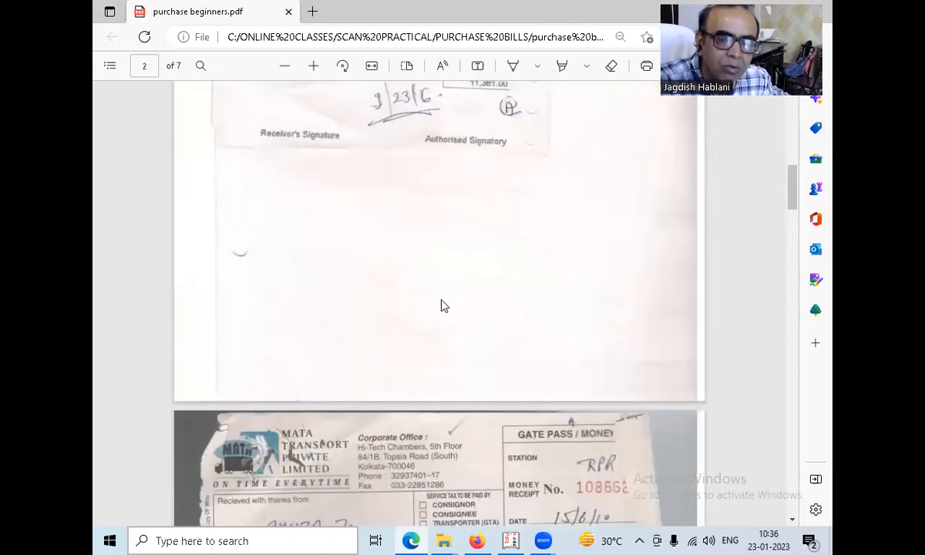
pyautogui.scroll(-4, 446, 231)
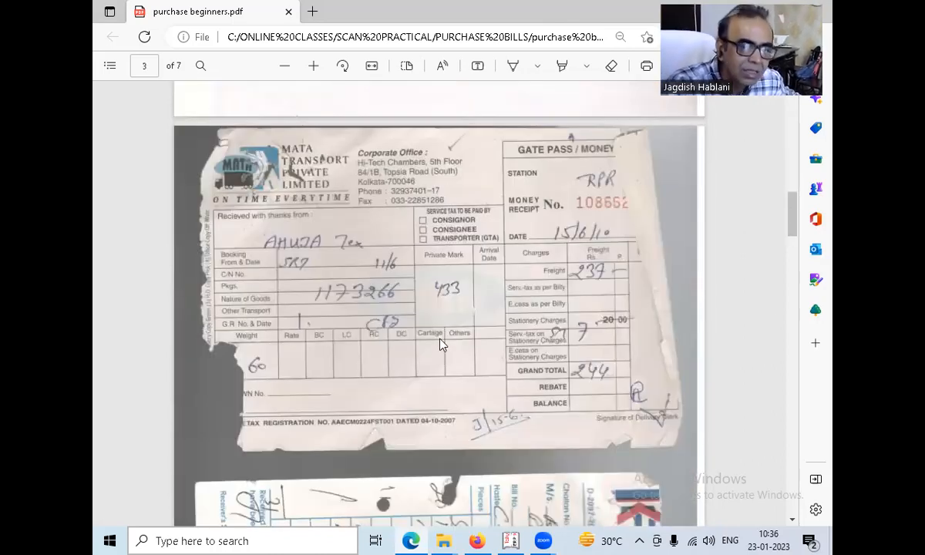
pyautogui.scroll(-3, 442, 345)
pyautogui.scroll(-5, 442, 345)
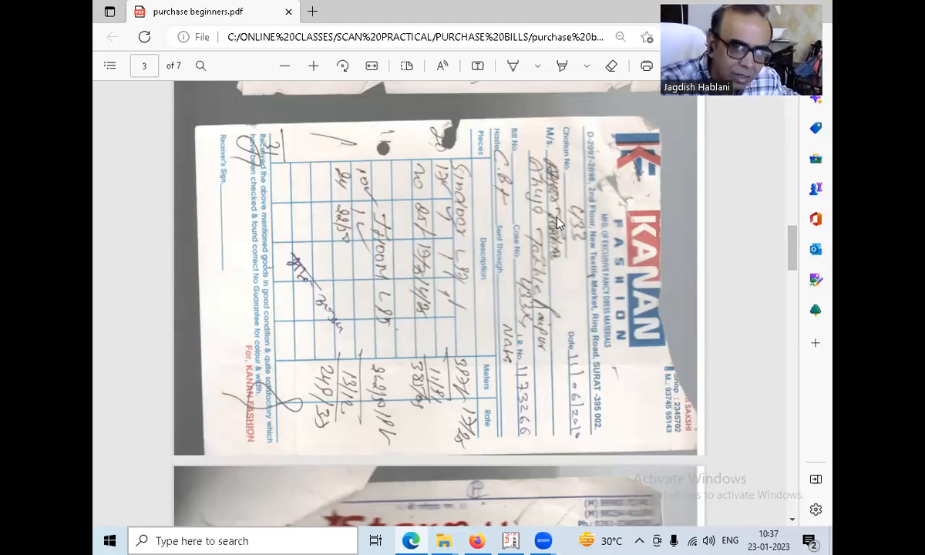
pyautogui.scroll(-1, 505, 277)
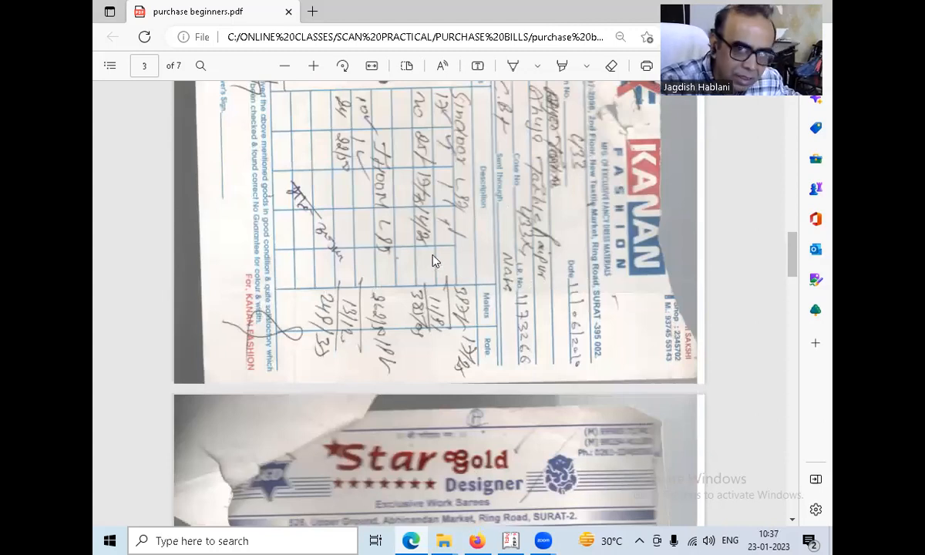
pyautogui.scroll(5, 463, 309)
pyautogui.scroll(-2, 438, 393)
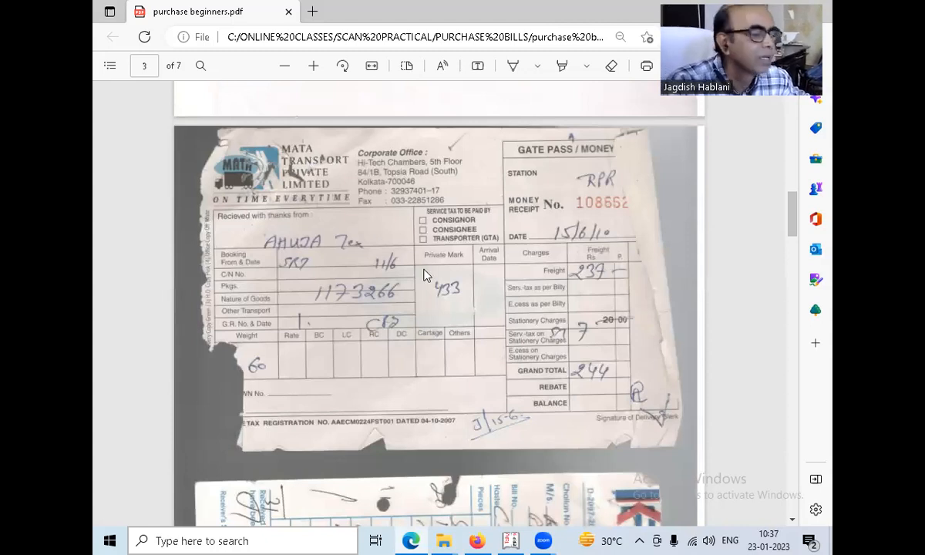
# Check the bill's header and gross amount, and read the payment voucher's on-account deposit details.
pyautogui.scroll(10, 559, 289)
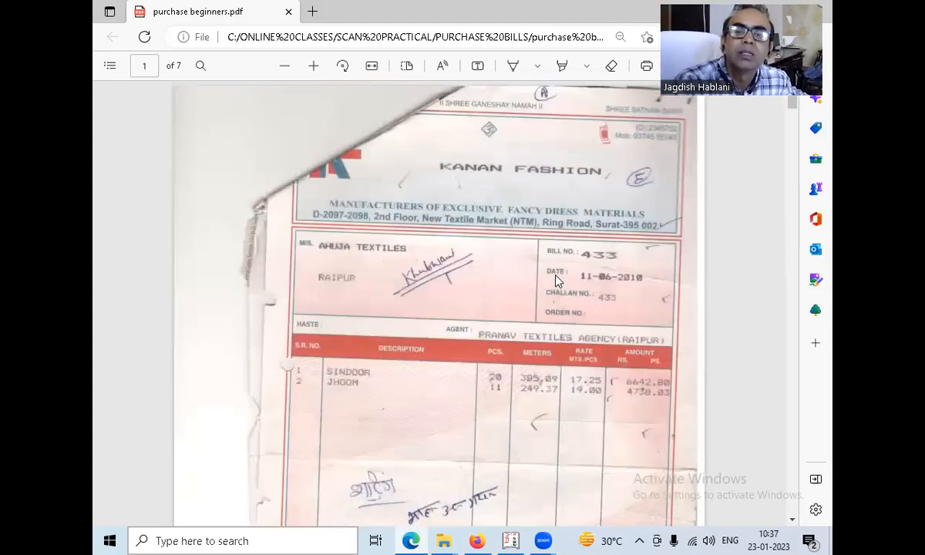
pyautogui.scroll(-7, 516, 193)
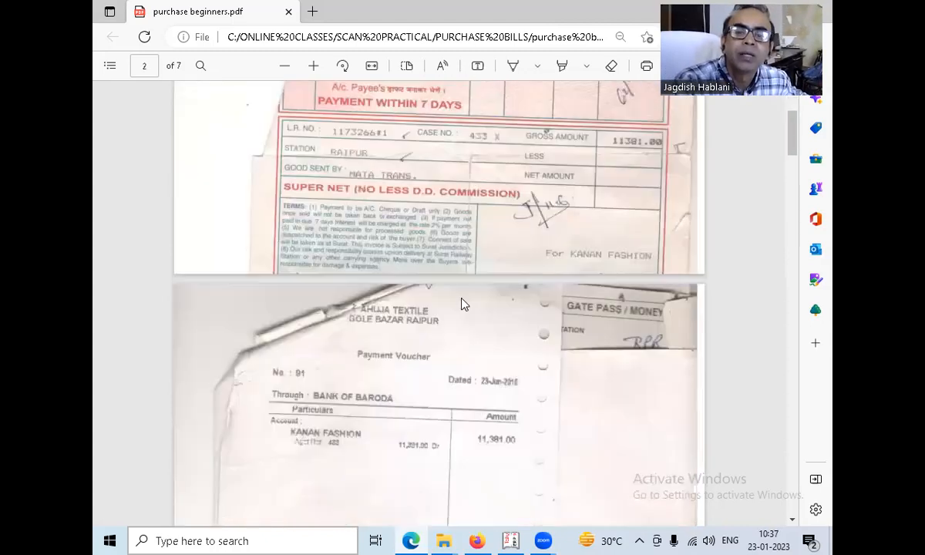
pyautogui.scroll(-3, 389, 437)
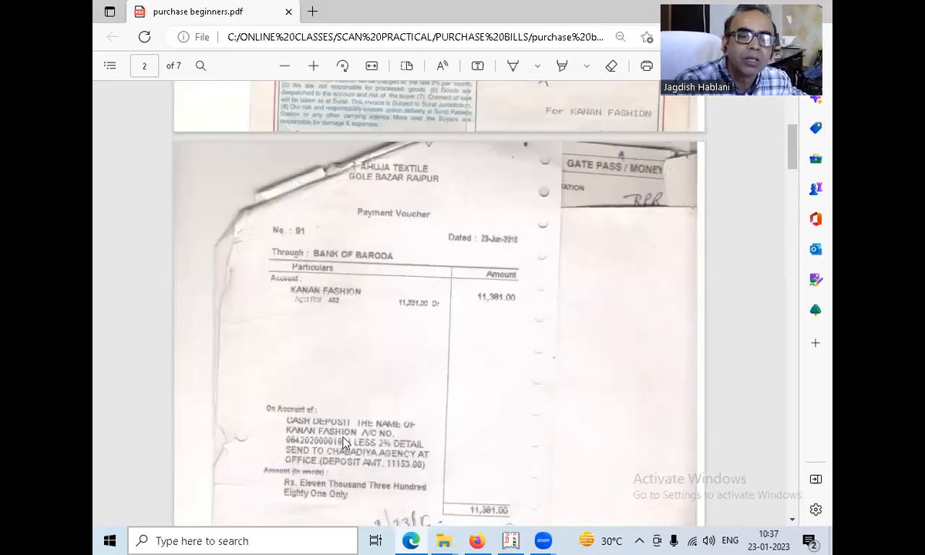
pyautogui.scroll(-3, 344, 451)
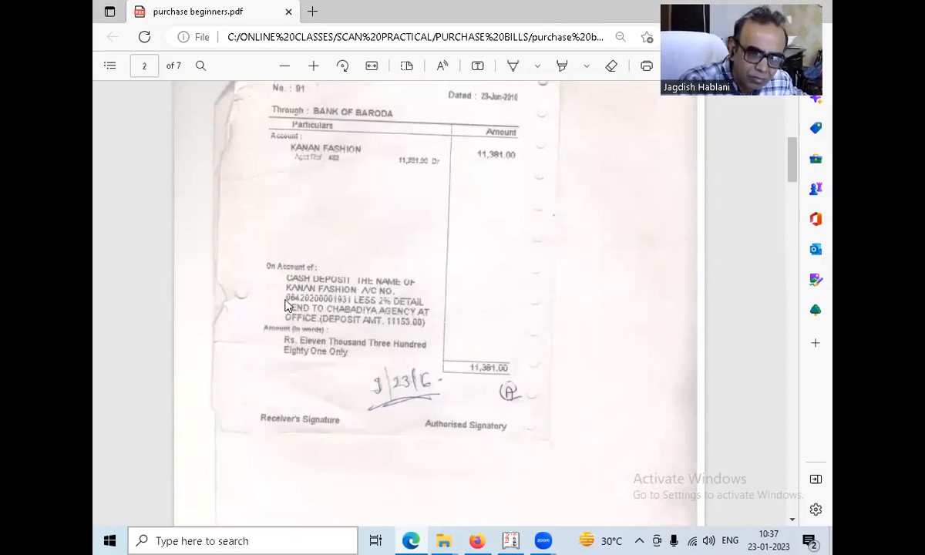
pyautogui.scroll(-5, 324, 367)
pyautogui.scroll(5, 322, 364)
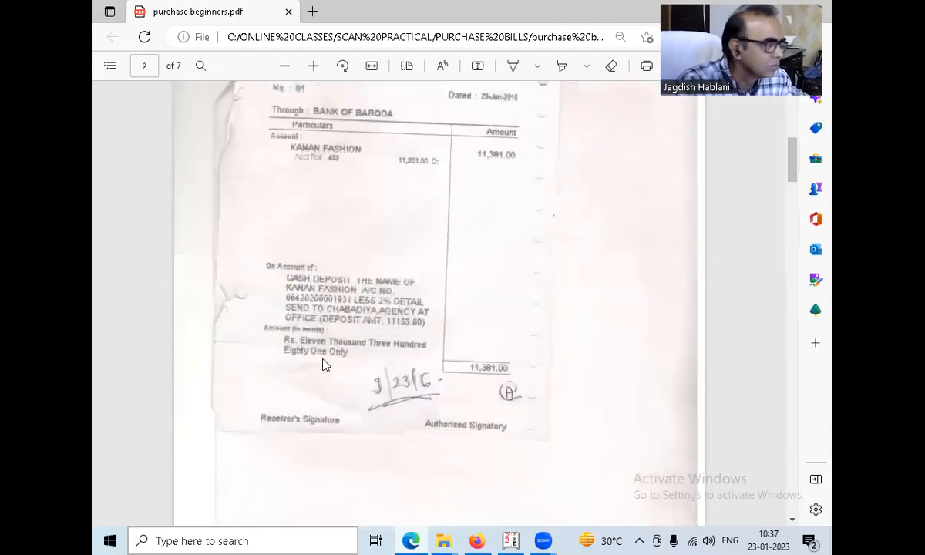
# Switch to Tally.ERP 9, leave the Purchase Register and open a blank form for creating a single ledger.
pyautogui.hotkey('alt', 'Tab')
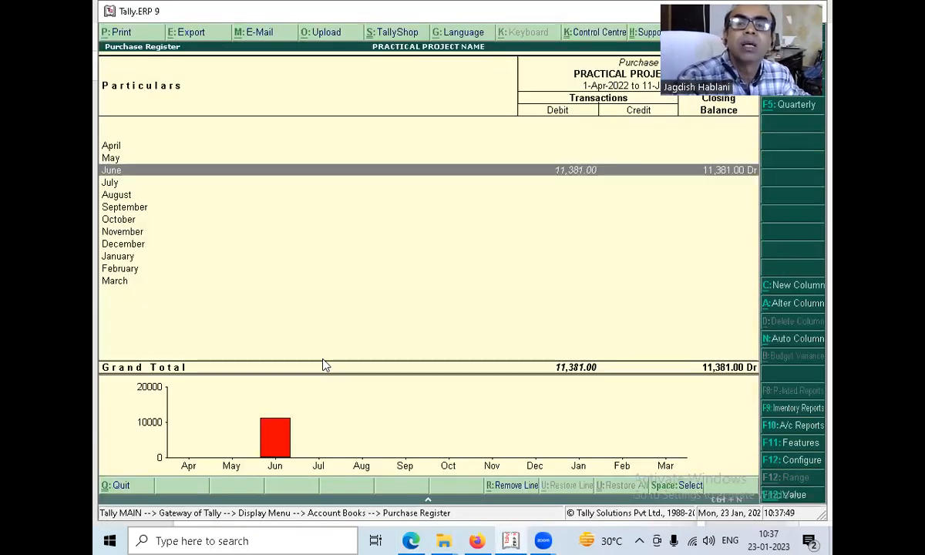
pyautogui.press('Escape')
pyautogui.press('Escape')
pyautogui.press('Escape')
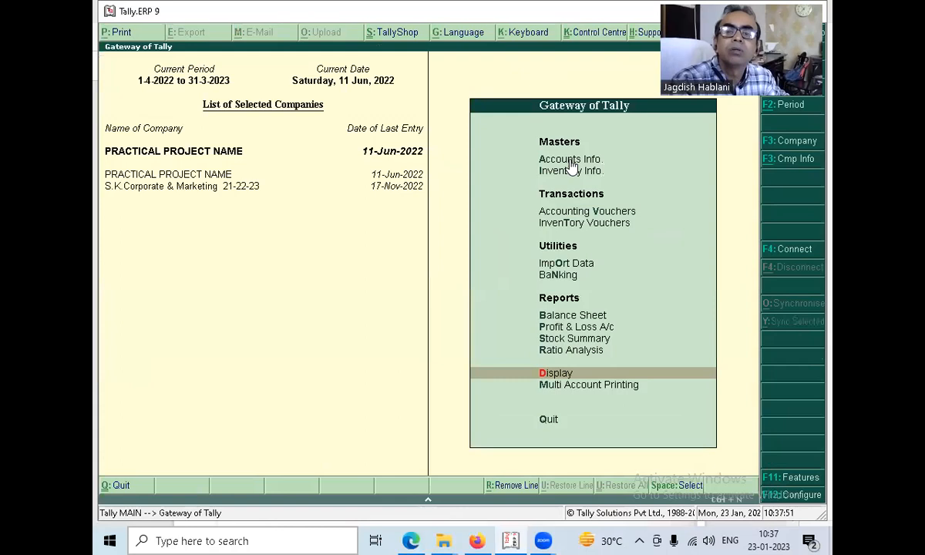
pyautogui.click(572, 160)
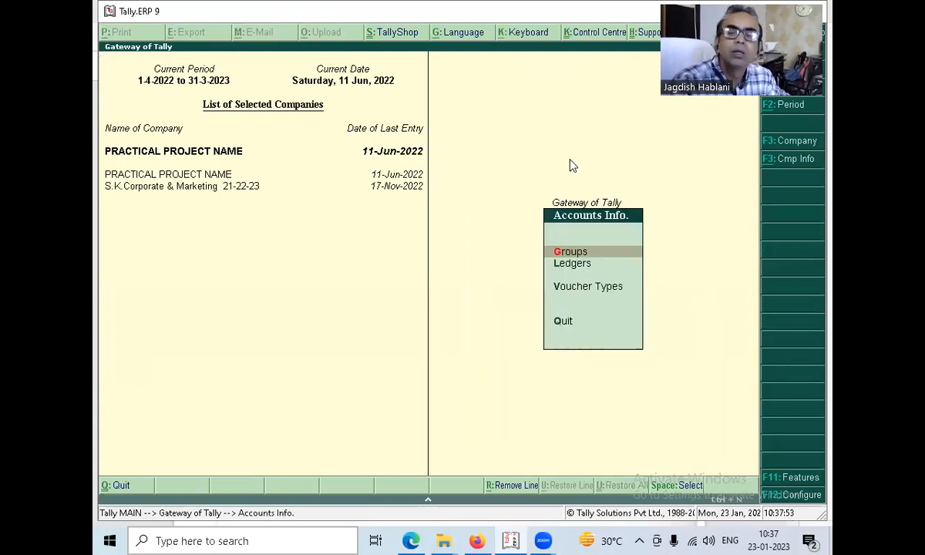
pyautogui.press('l')
pyautogui.press('c')
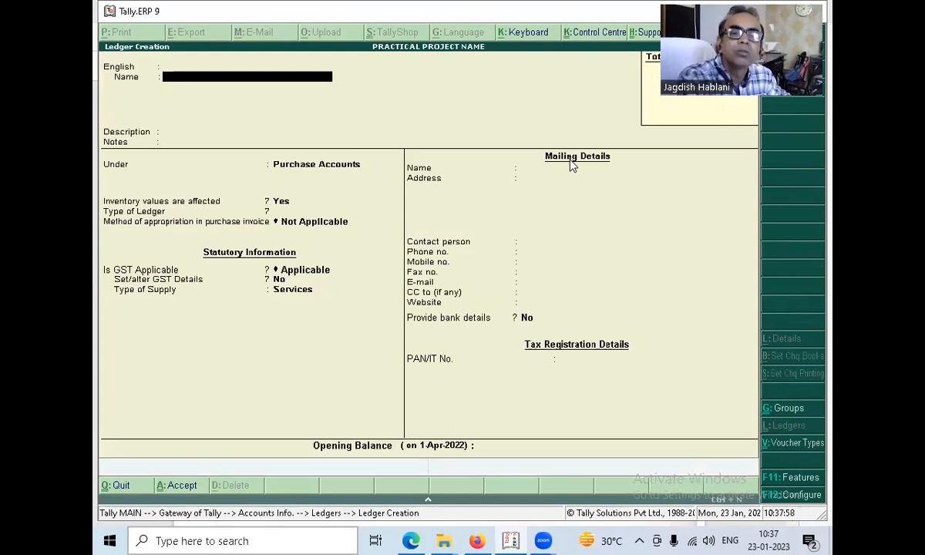
# Configure the ledger form to omit aliases, language aliases, advanced information, GST for non-revenue accounts, descriptions, addresses and method of appropriation, keeping notes.
pyautogui.press('F12')
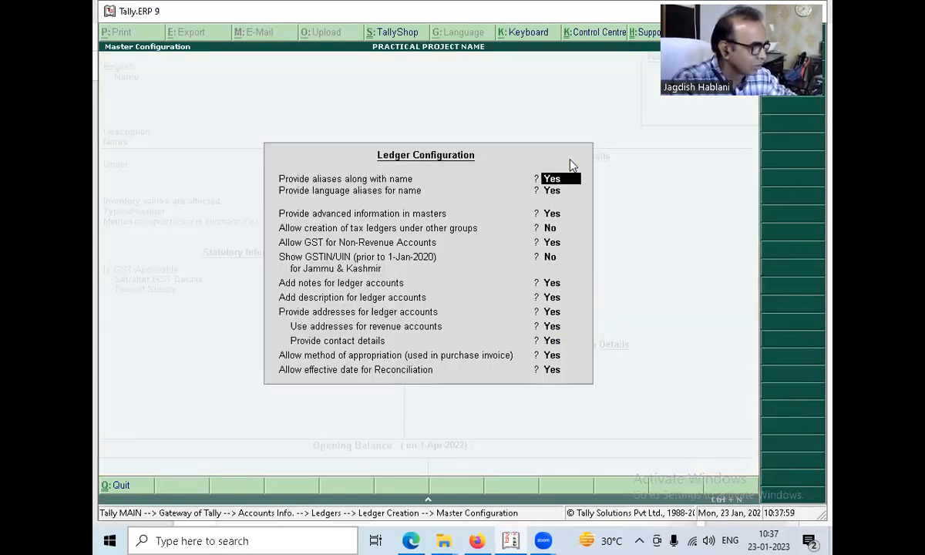
pyautogui.press('n')
pyautogui.press('n')
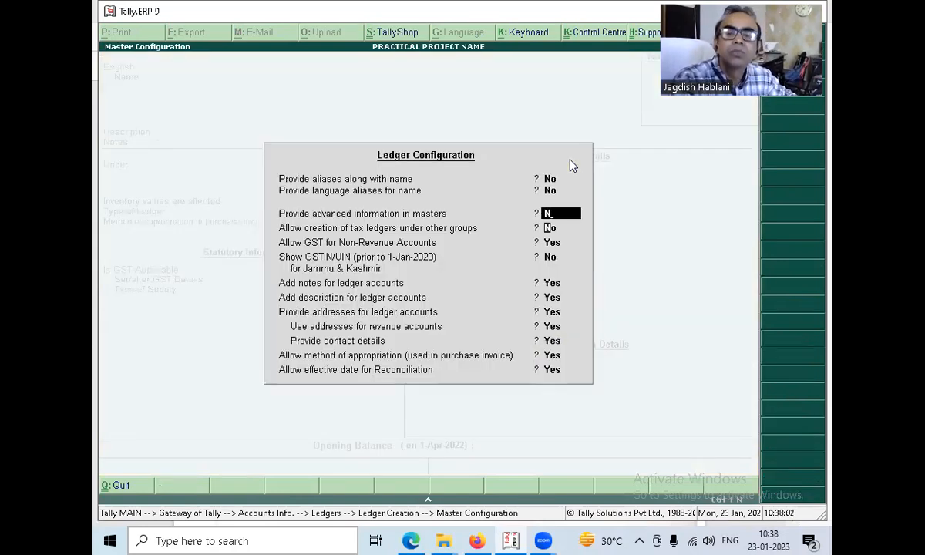
pyautogui.press('n')
pyautogui.press('n')
pyautogui.press('n')
pyautogui.press('Return')
pyautogui.press('n')
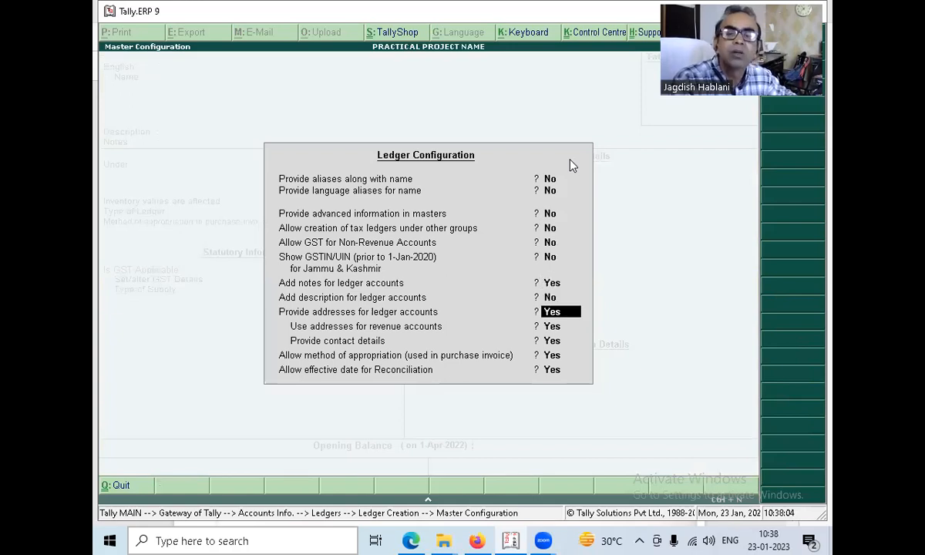
pyautogui.press('n')
pyautogui.press('Return')
pyautogui.press('Return')
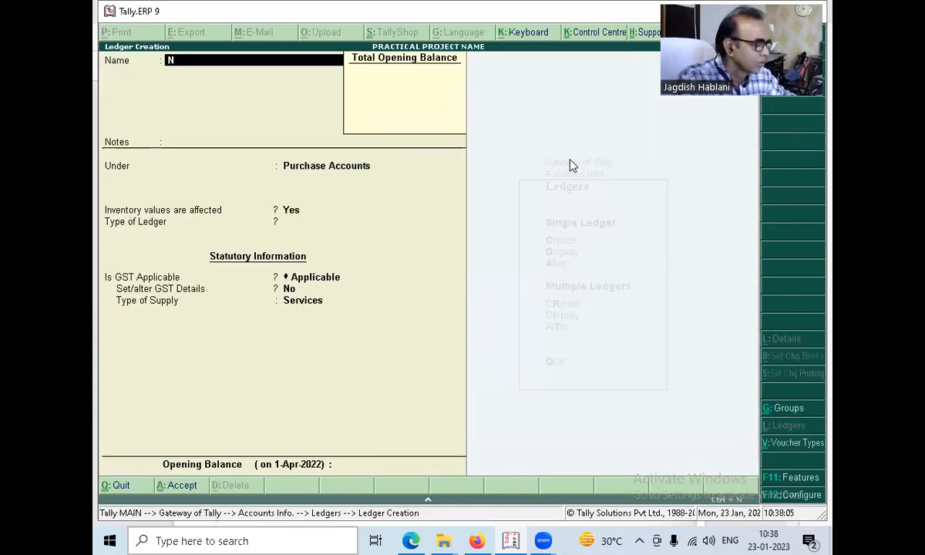
# Create the ledger MOTOR FREIGHT under Direct Expenses, leaving its notes blank, and save it.
pyautogui.press('BackSpace')
pyautogui.write('MOTOR FREIGHT')
pyautogui.press('Return')
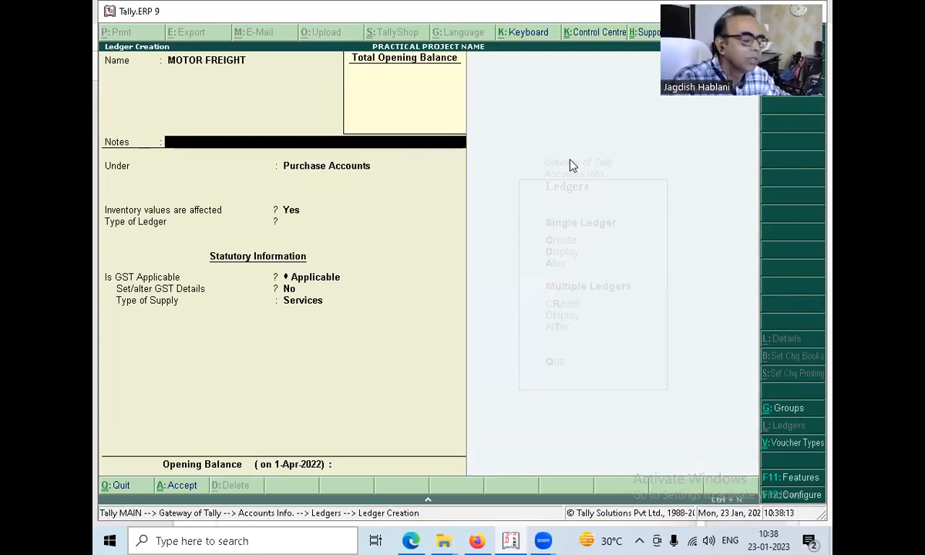
pyautogui.press('Return')
pyautogui.write('DIRE')
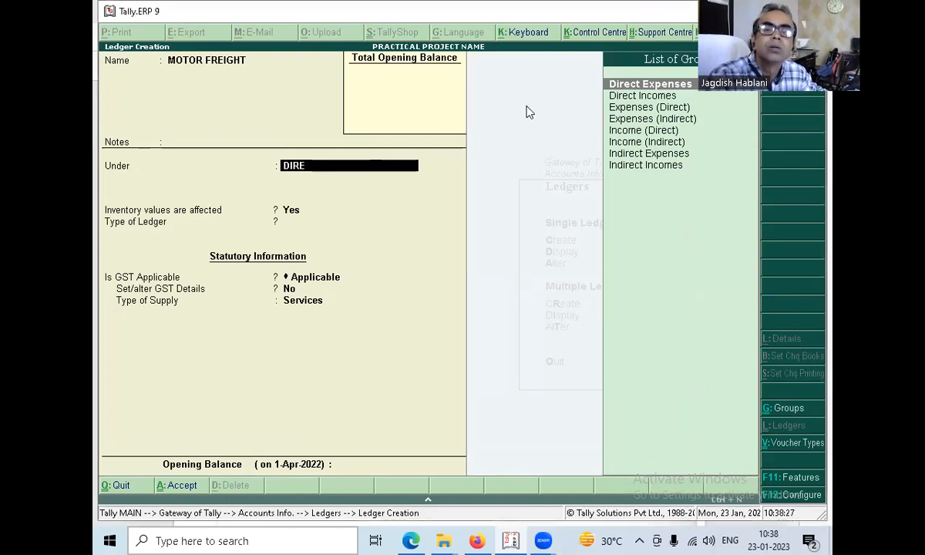
pyautogui.press('Return')
pyautogui.hotkey('ctrl', 'a')
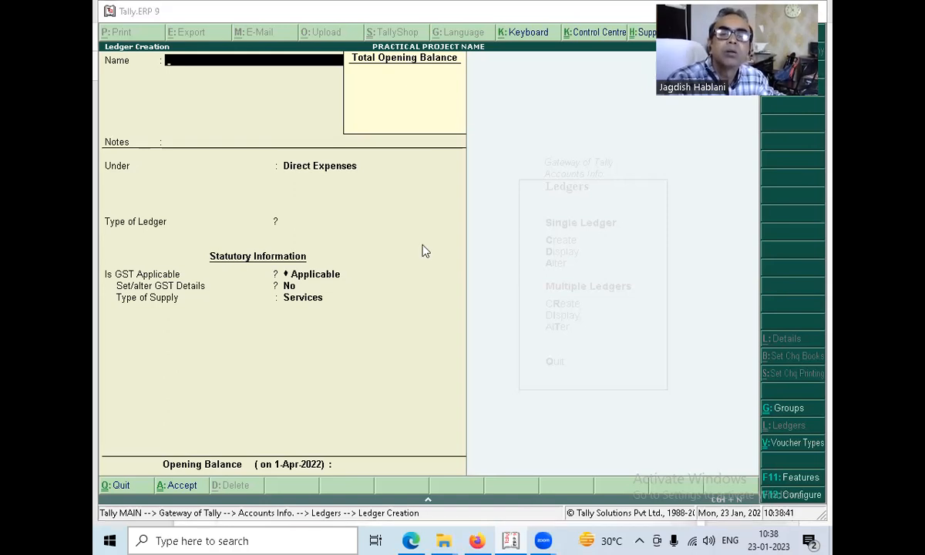
# Leave ledger creation and start a payment voucher with MOTOR FREIGHT as the debit ledger.
pyautogui.press('Escape')
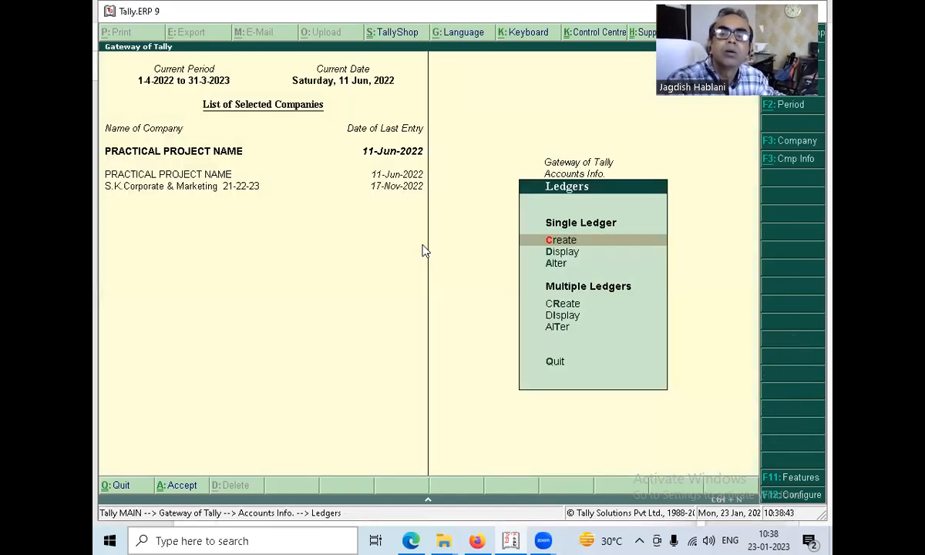
pyautogui.press('Escape')
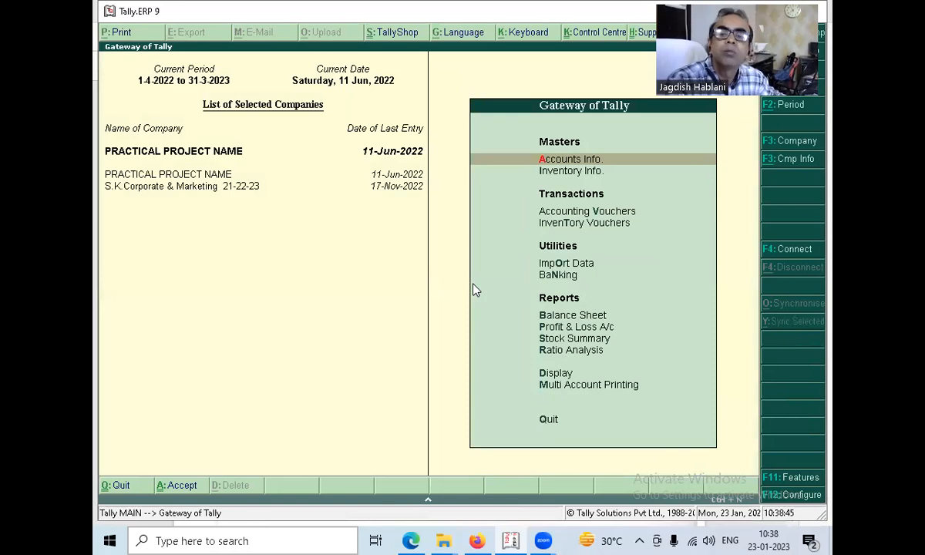
pyautogui.press('v')
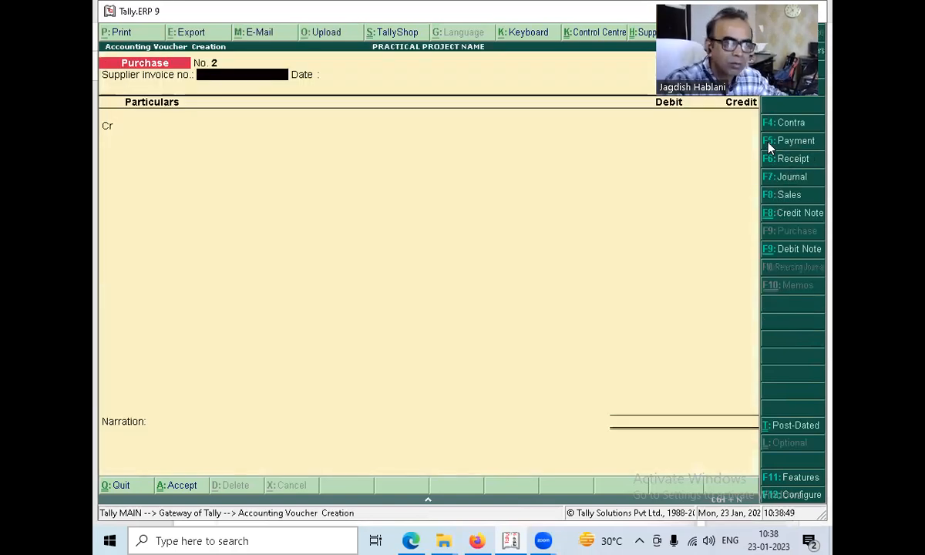
pyautogui.click(769, 149)
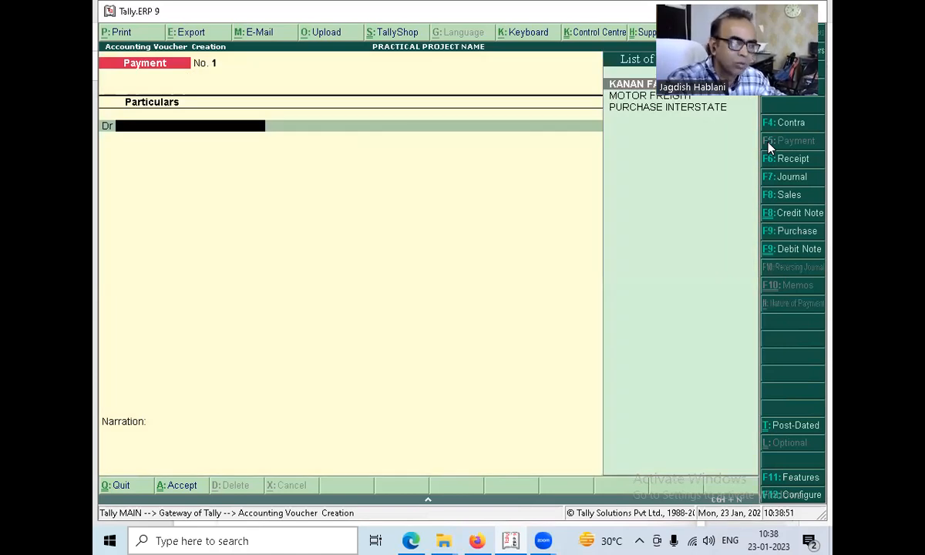
pyautogui.press('Down')
pyautogui.press('Return')
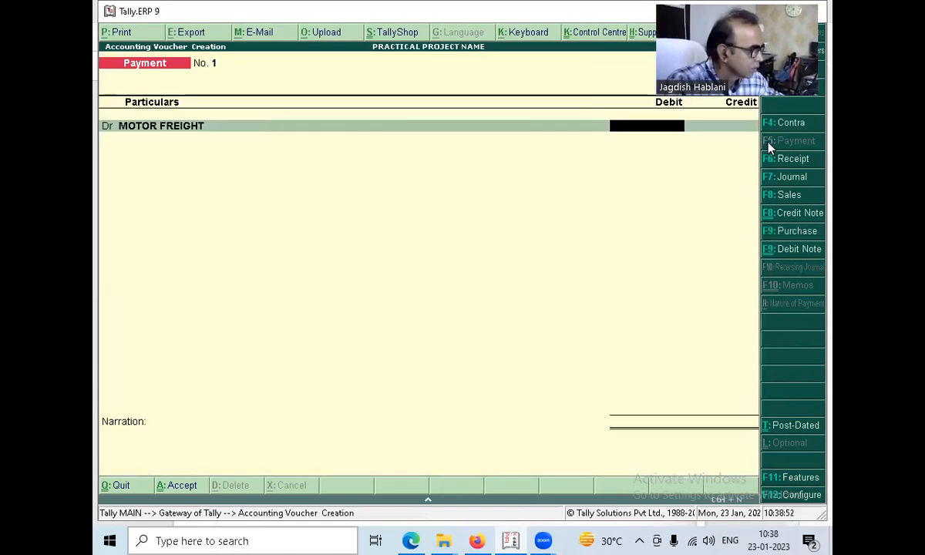
# Look up the grand total on the Mata Transport receipt in Microsoft Edge, then in Tally.ERP 9 debit MOTOR FREIGHT 244 and credit Cash.
pyautogui.hotkey('alt', 'Tab')
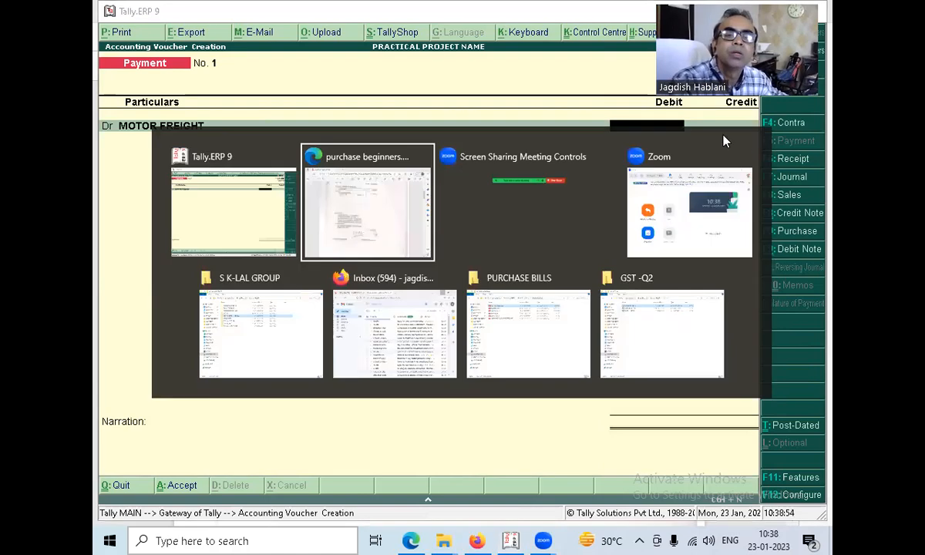
pyautogui.scroll(-5, 299, 419)
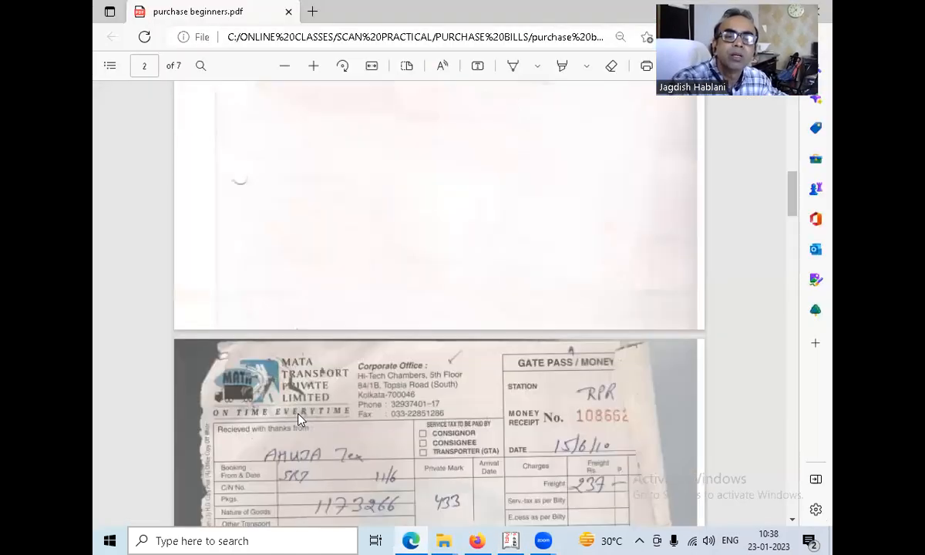
pyautogui.scroll(-2, 299, 419)
pyautogui.scroll(-1, 594, 447)
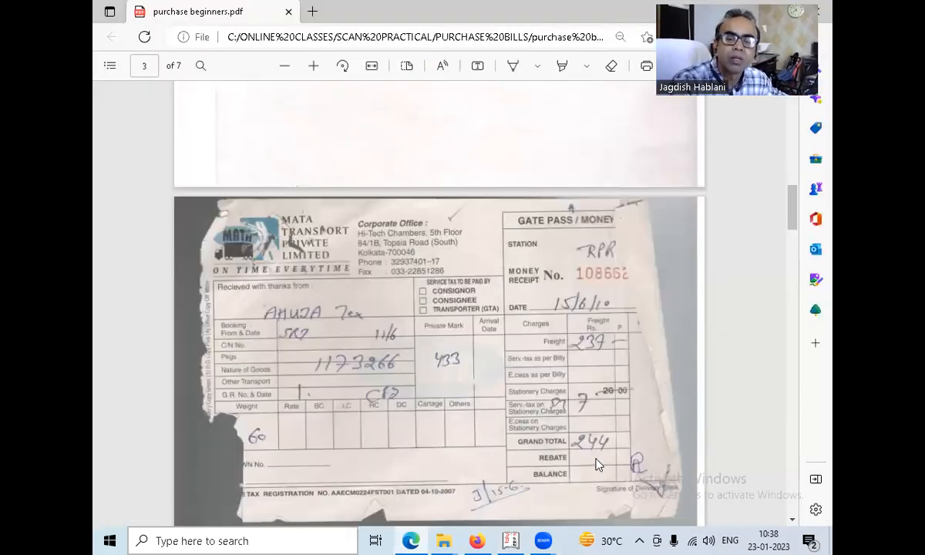
pyautogui.hotkey('alt', 'Tab')
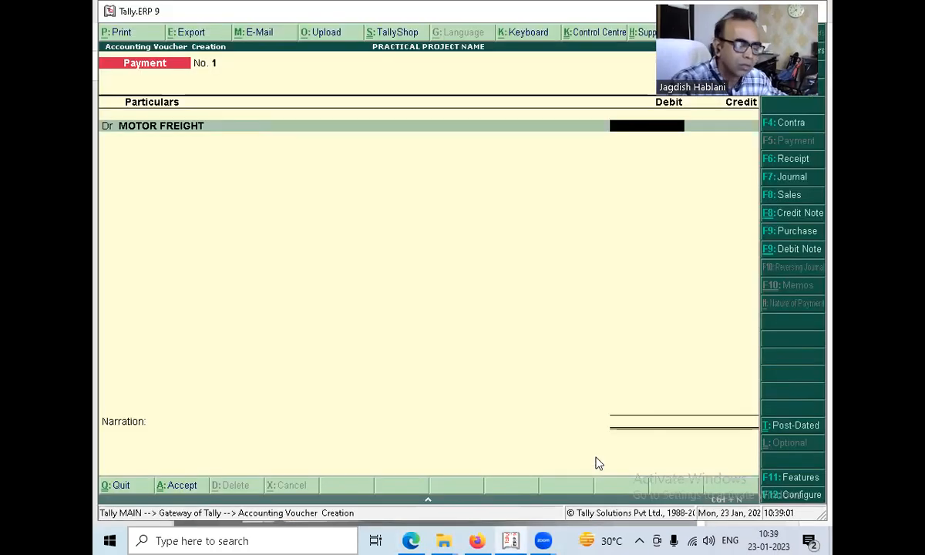
pyautogui.write('244')
pyautogui.press('Return')
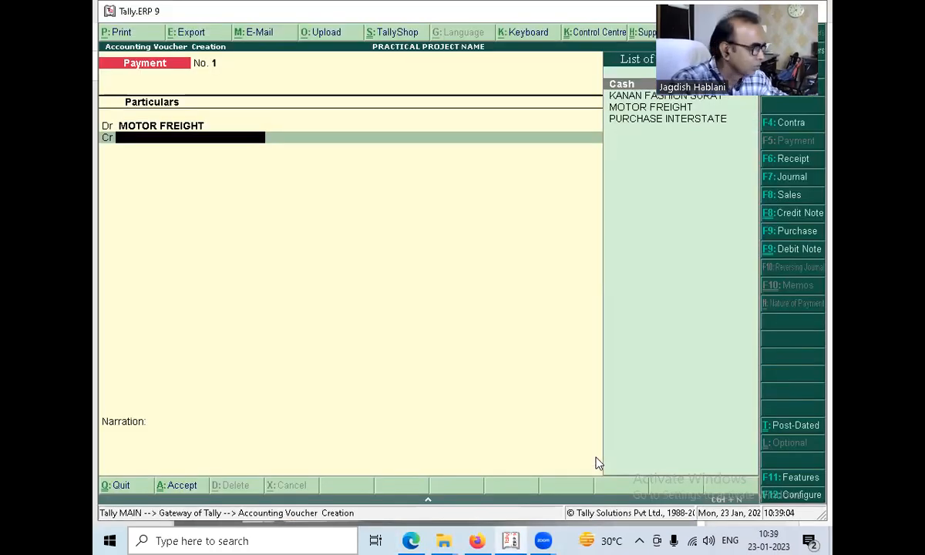
pyautogui.write('Cash')
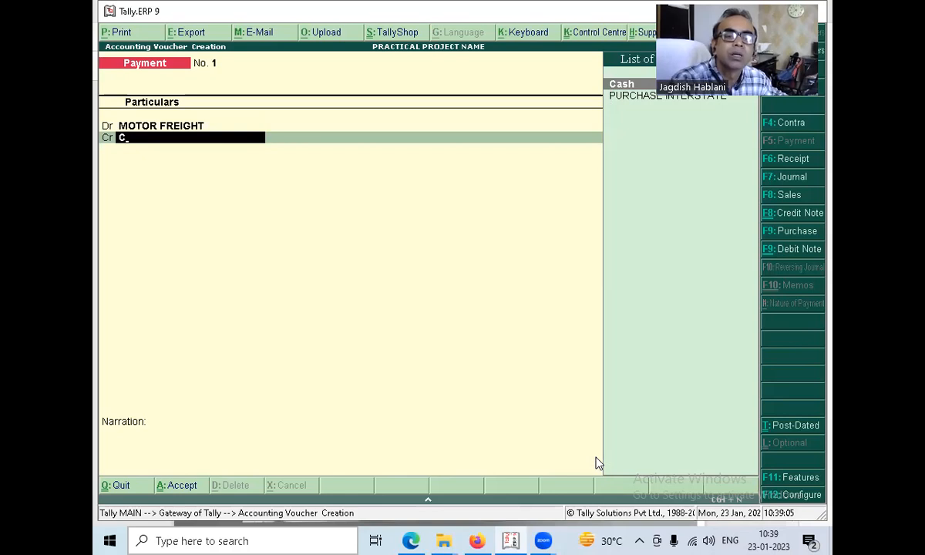
pyautogui.press('Return')
pyautogui.press('Return')
# Begin the payment narration with the money receipt number from the freight receipt PDF, as MR/NO-108662.
pyautogui.hotkey('alt', 'Tab')
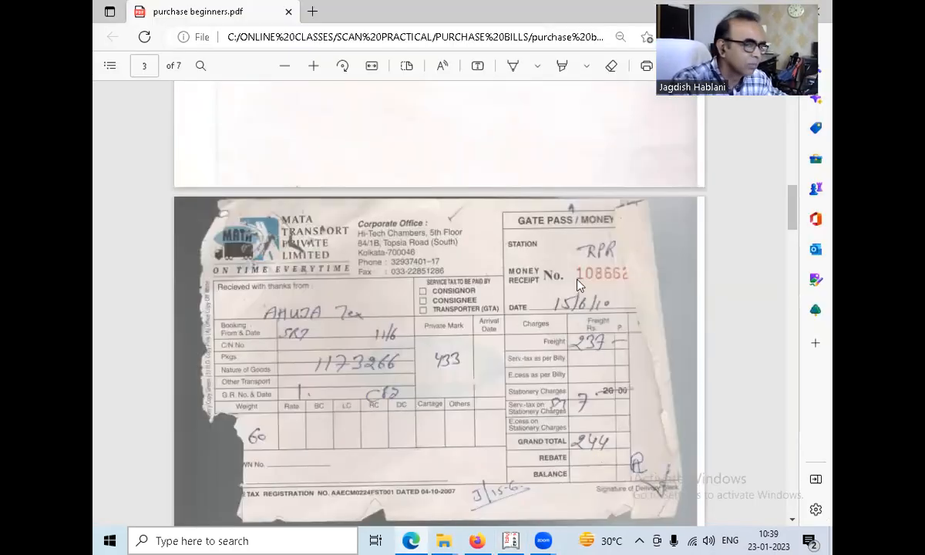
pyautogui.hotkey('alt', 'Tab')
pyautogui.write('MR')
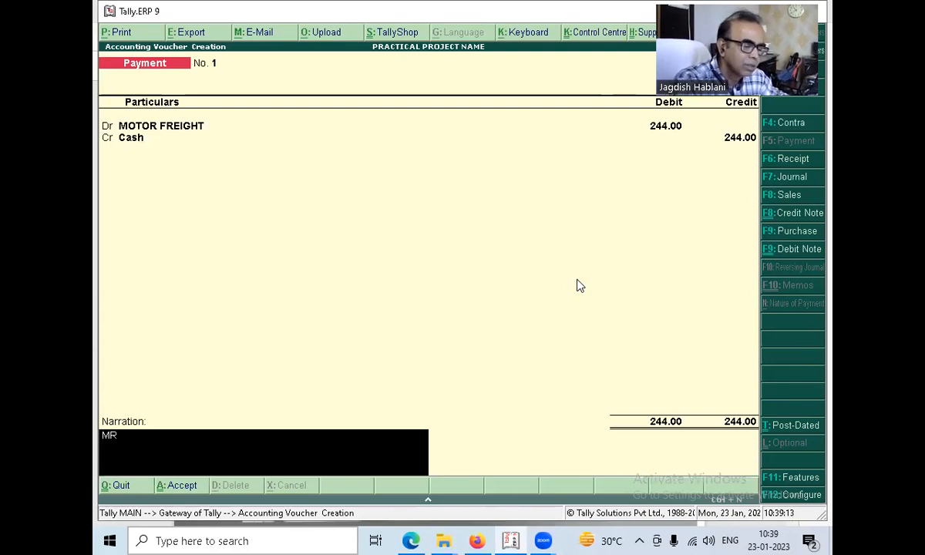
pyautogui.write('/NO-')
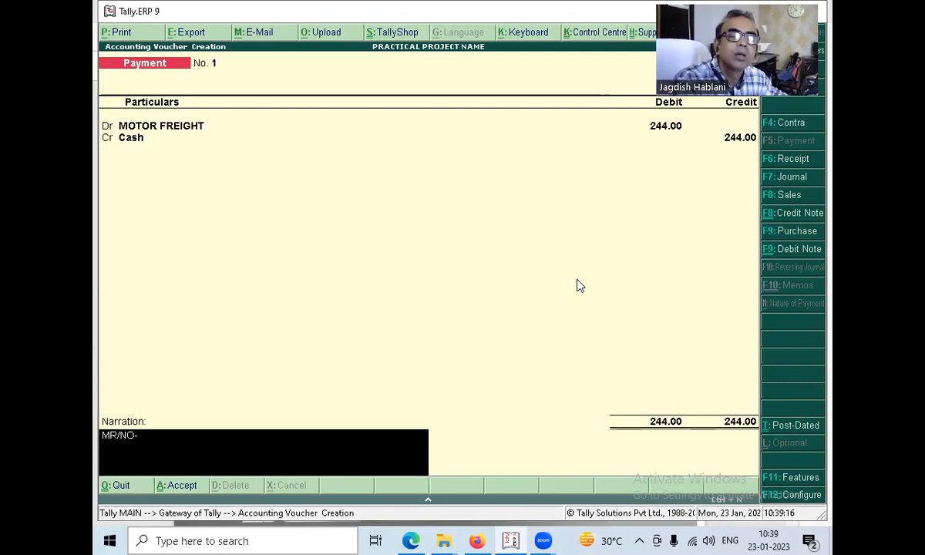
pyautogui.hotkey('alt', 'Tab')
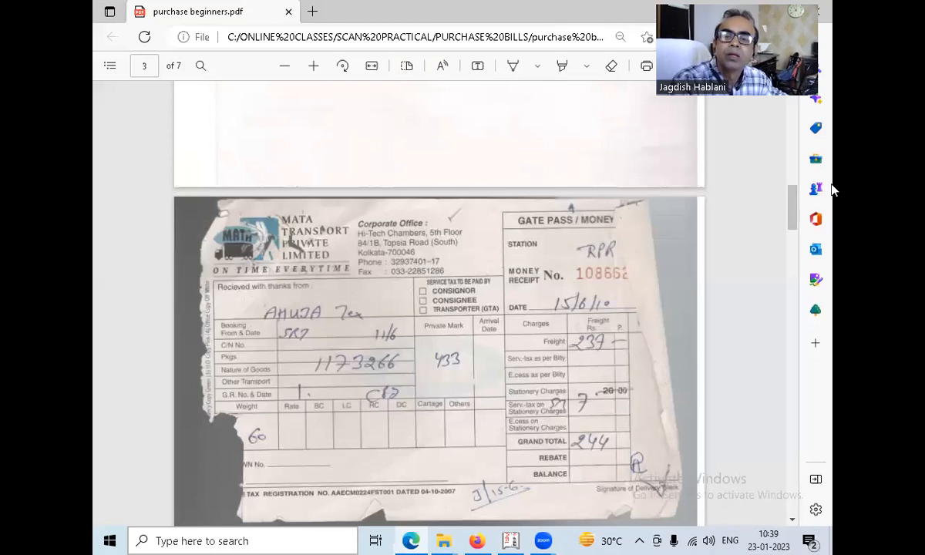
pyautogui.hotkey('alt', 'Tab')
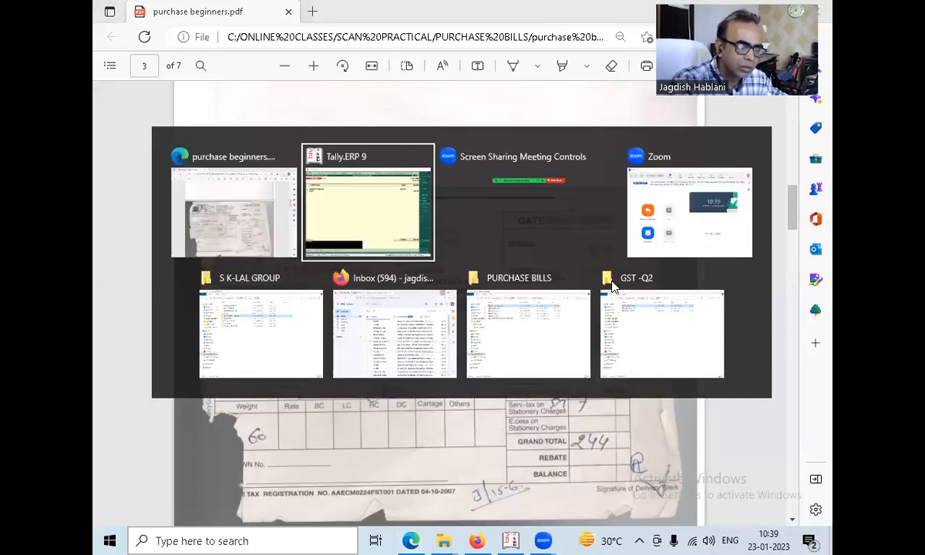
pyautogui.write('662')
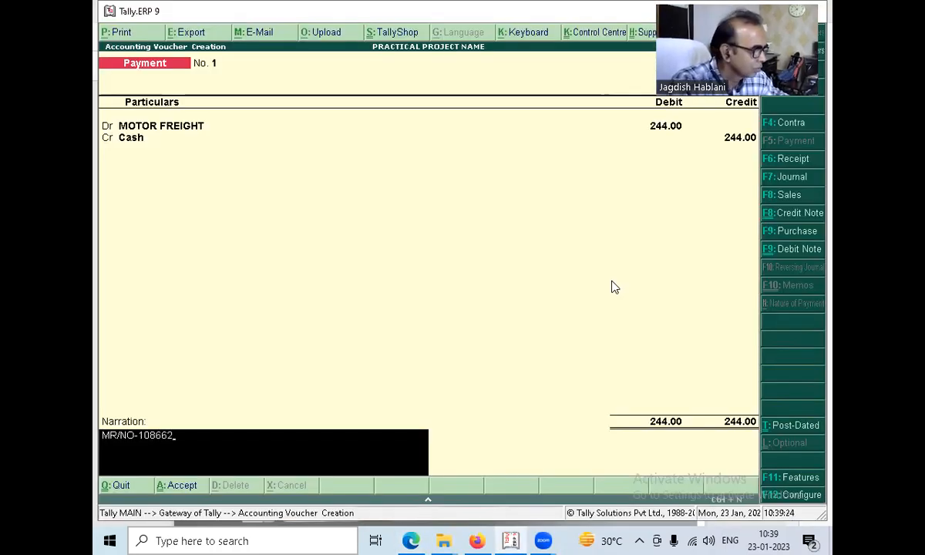
# Add the transporter MATA TRANSPORT PVT LTD. to the narration after checking the receipt PDF, and save the payment voucher.
pyautogui.hotkey('alt', 'Tab')
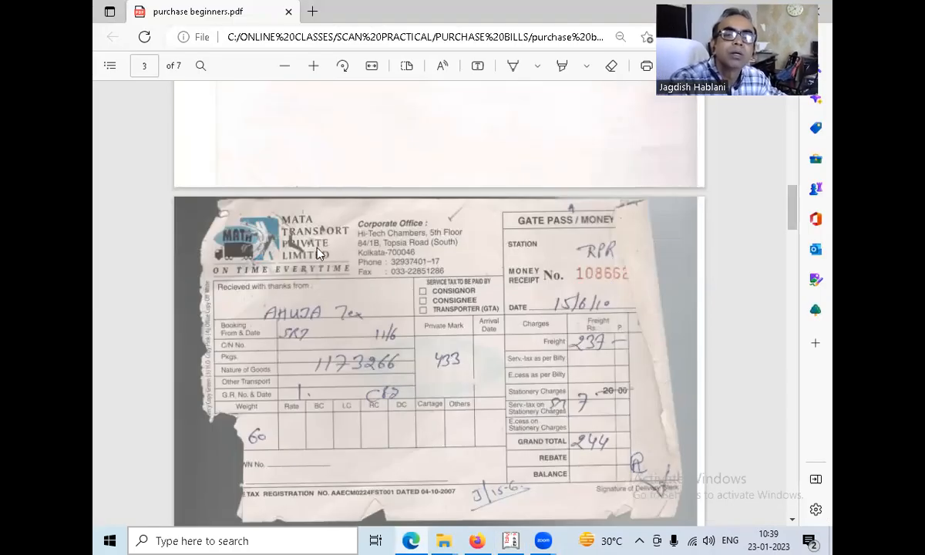
pyautogui.hotkey('alt', 'Tab')
pyautogui.write('MA')
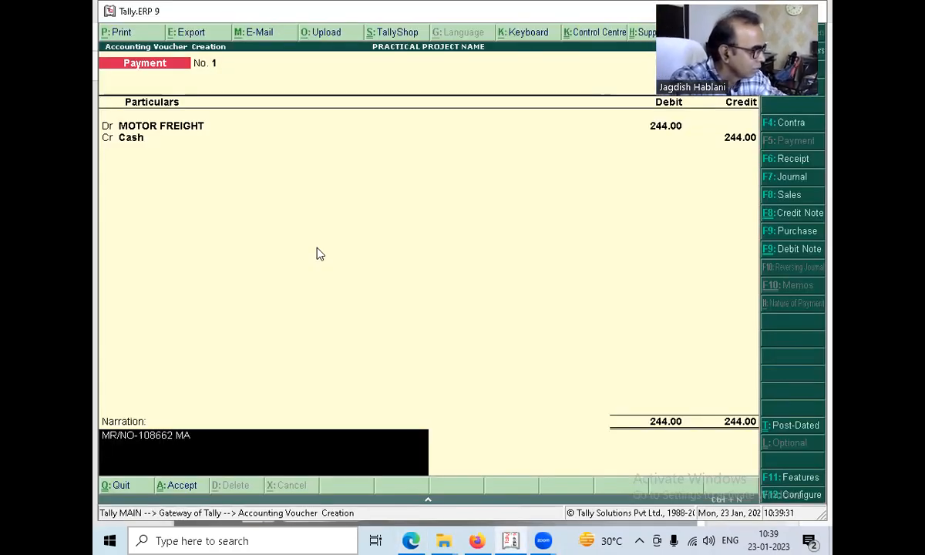
pyautogui.write('TA TRANSPOR')
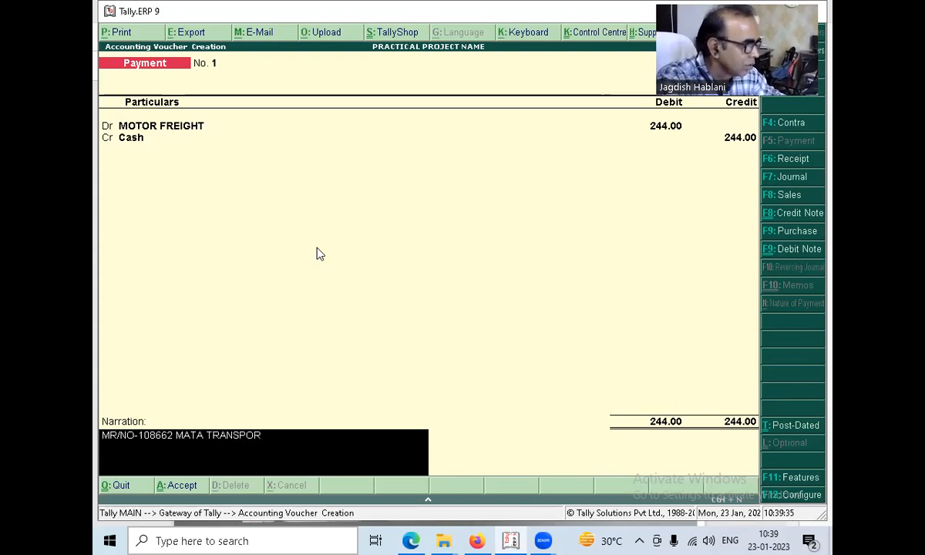
pyautogui.write('T')
pyautogui.write(' PVT')
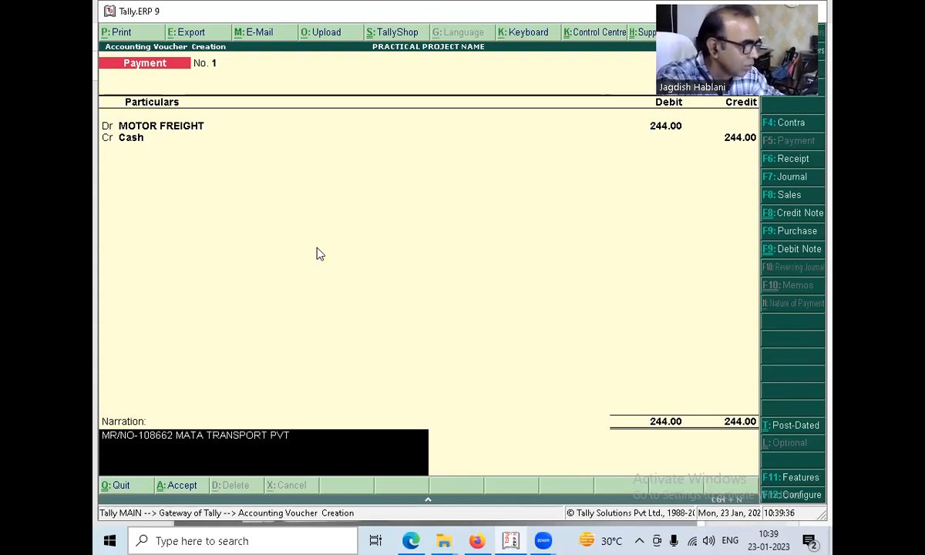
pyautogui.write(' LTD')
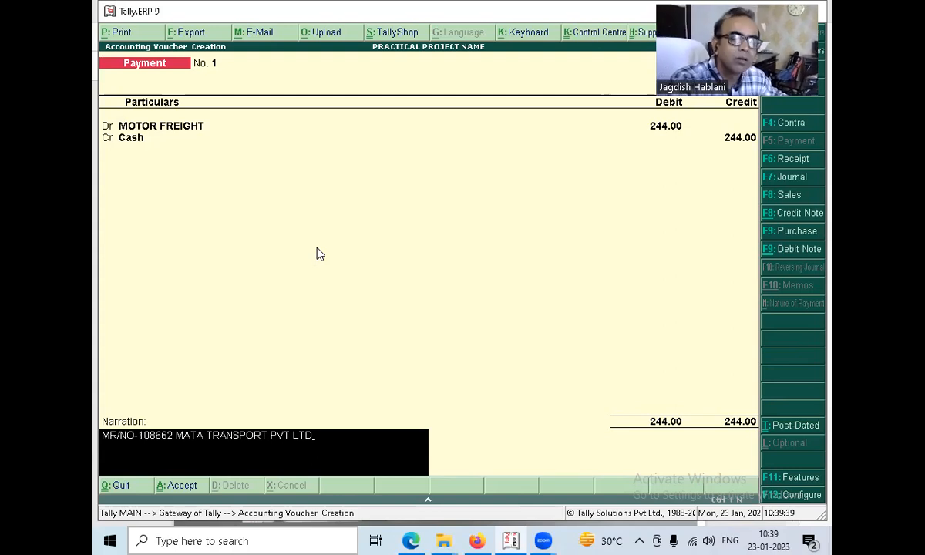
pyautogui.hotkey('alt', 'Tab')
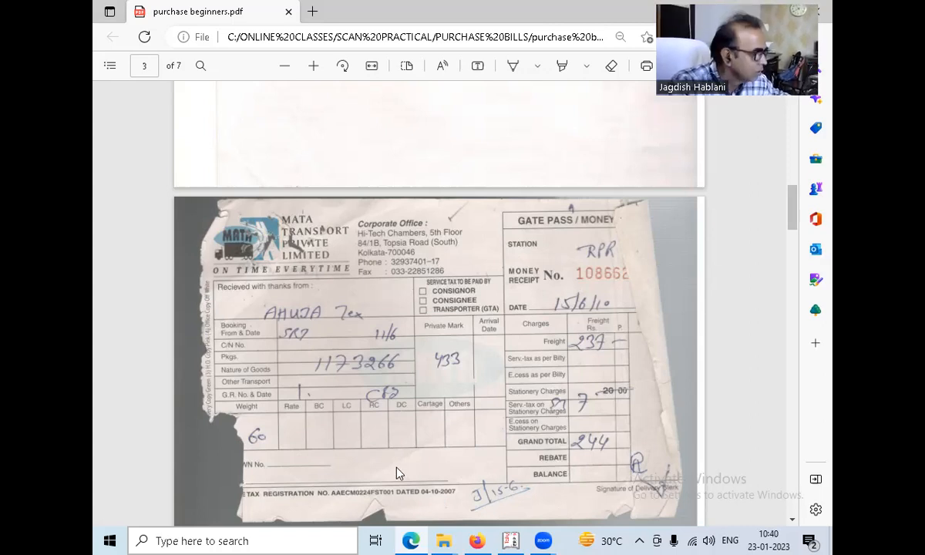
pyautogui.hotkey('alt', 'Tab')
pyautogui.press('Return')
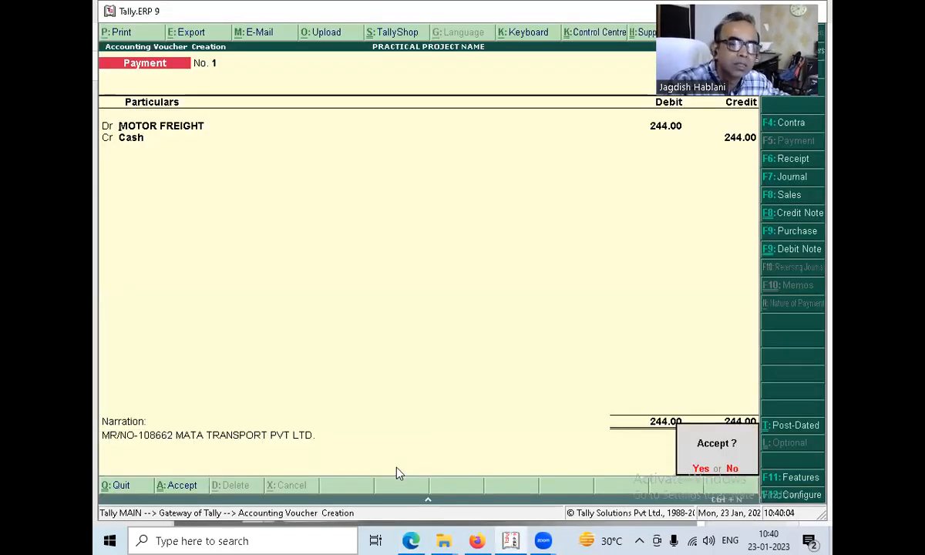
pyautogui.press('Return')
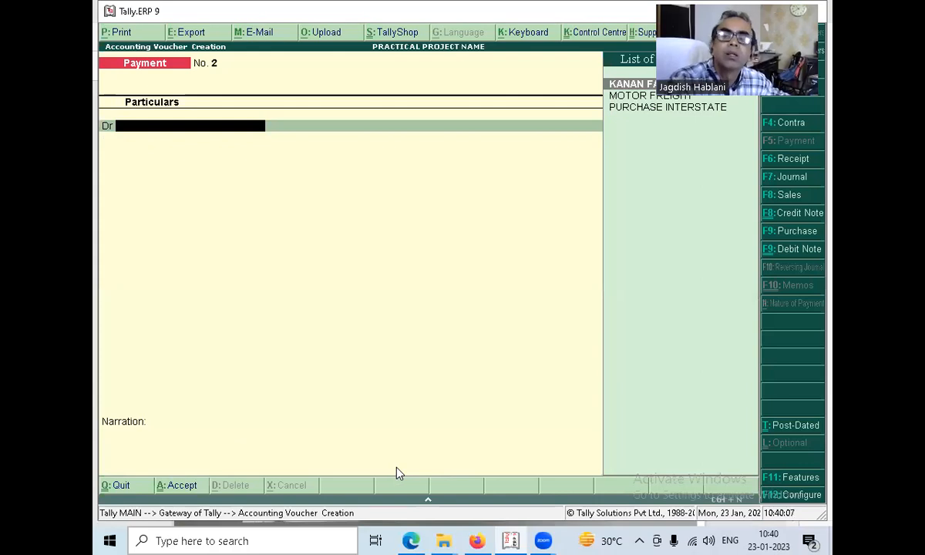
# Look up the Kanan Fashion amount on the payment voucher scan in Microsoft Edge, then in Tally.ERP 9 debit KANAN FASHION SURAT 11381.
pyautogui.press('Down')
pyautogui.press('Down')
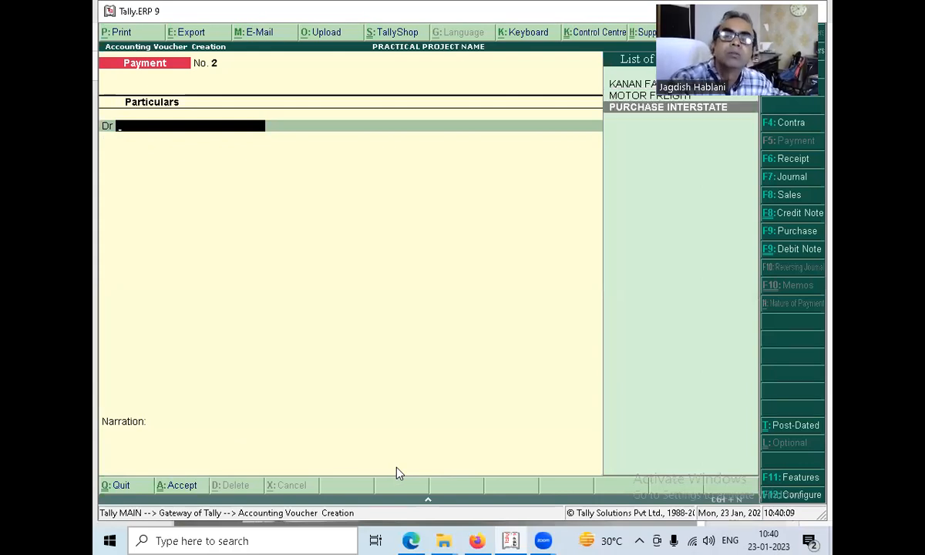
pyautogui.press('Up')
pyautogui.press('Up')
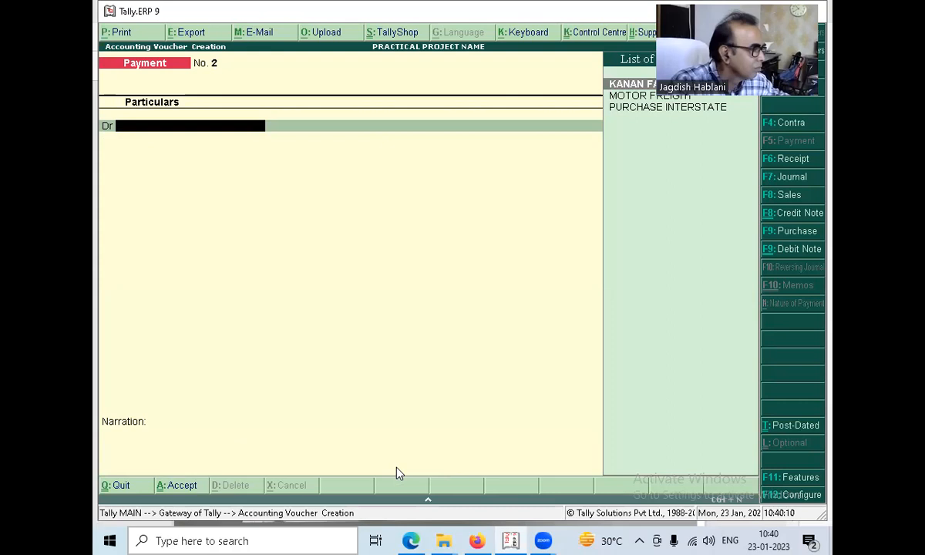
pyautogui.press('Return')
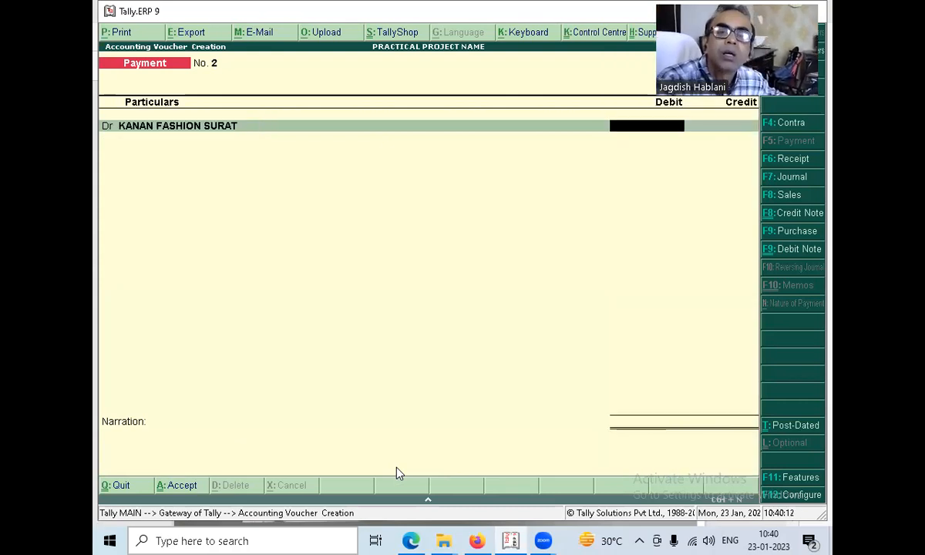
pyautogui.hotkey('alt', 'Tab')
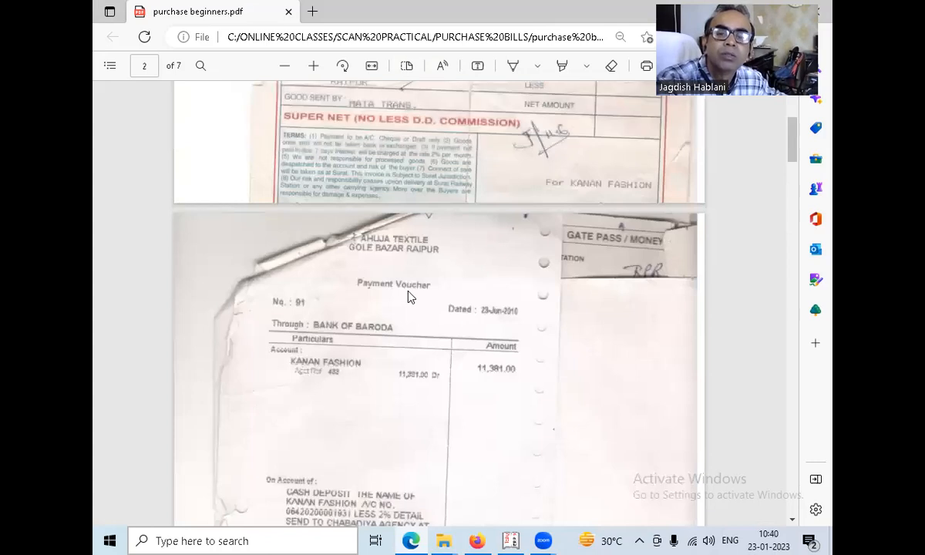
pyautogui.scroll(-1, 465, 517)
pyautogui.hotkey('alt', 'Tab')
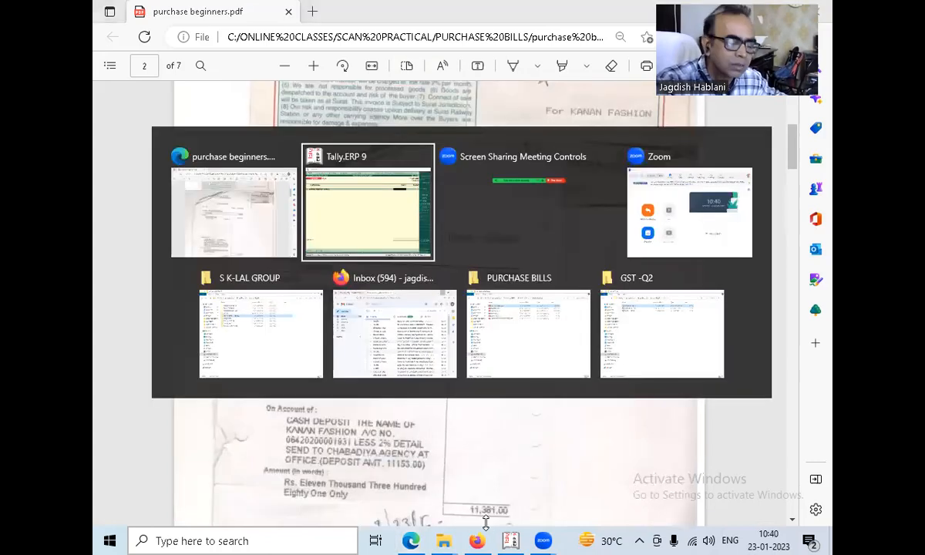
pyautogui.write('1381')
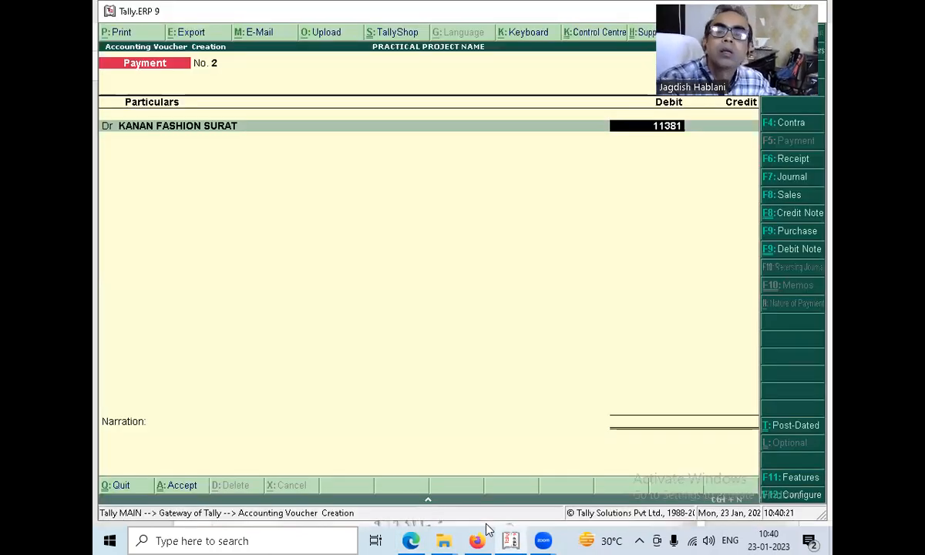
# Allocate the supplier debit against pending bill 433 and choose Cash as the credit ledger.
pyautogui.press('Return')
pyautogui.press('Return')
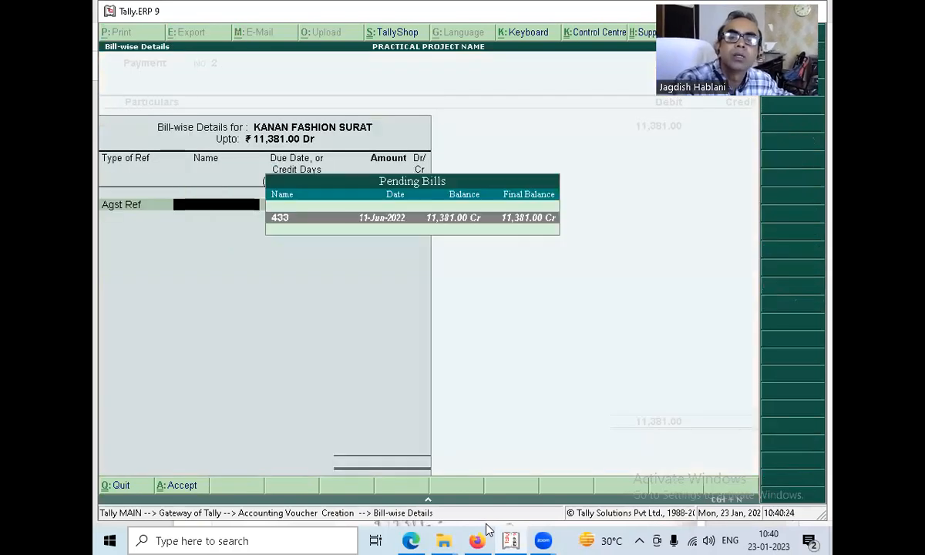
pyautogui.press('Return')
pyautogui.press('Return')
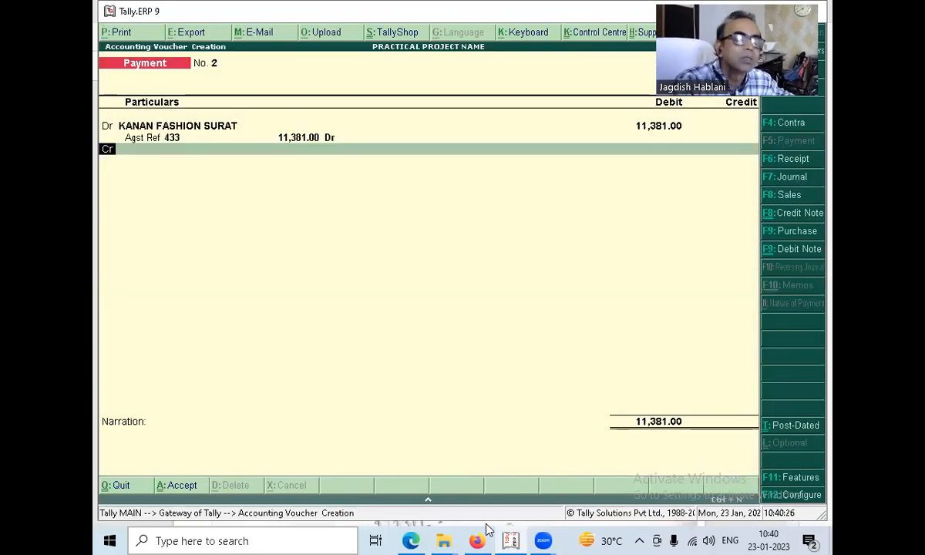
pyautogui.write('CA')
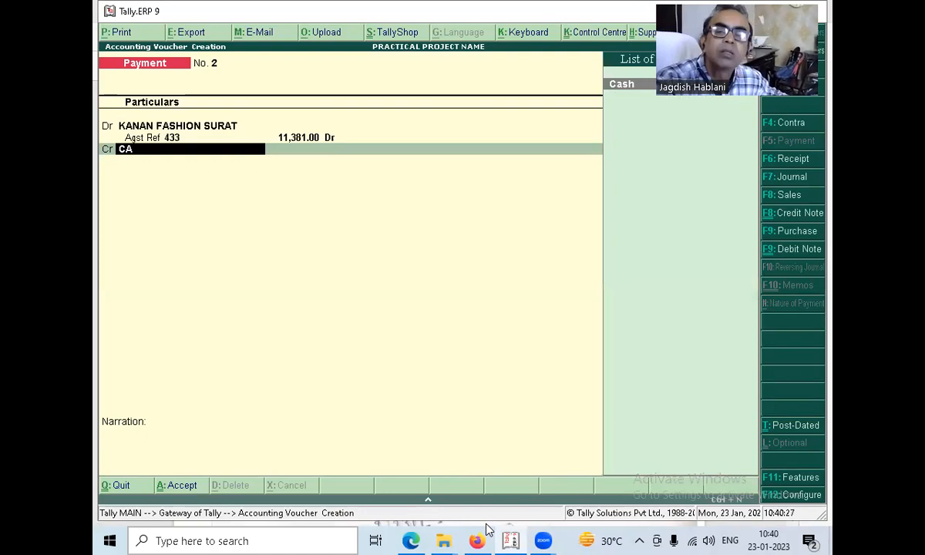
pyautogui.write('S')
pyautogui.press('Return')
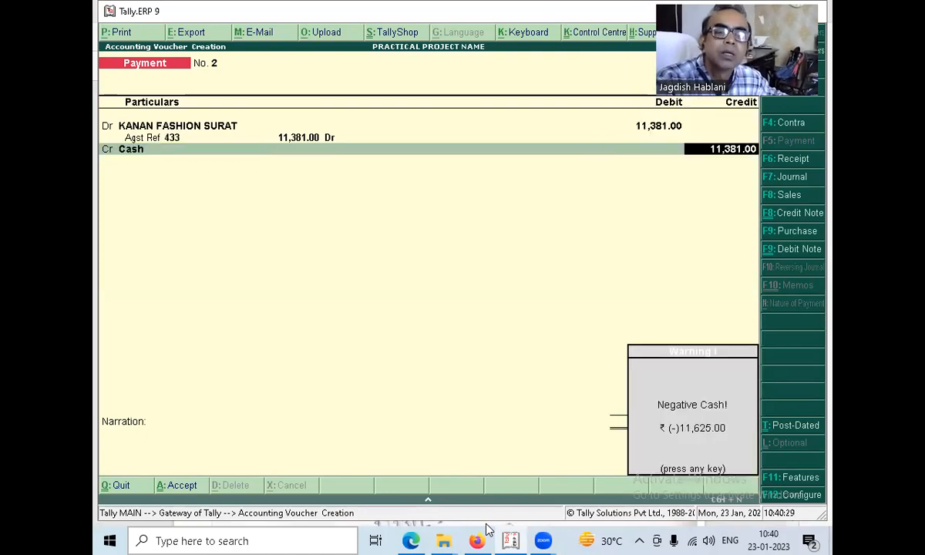
pyautogui.press('Return')
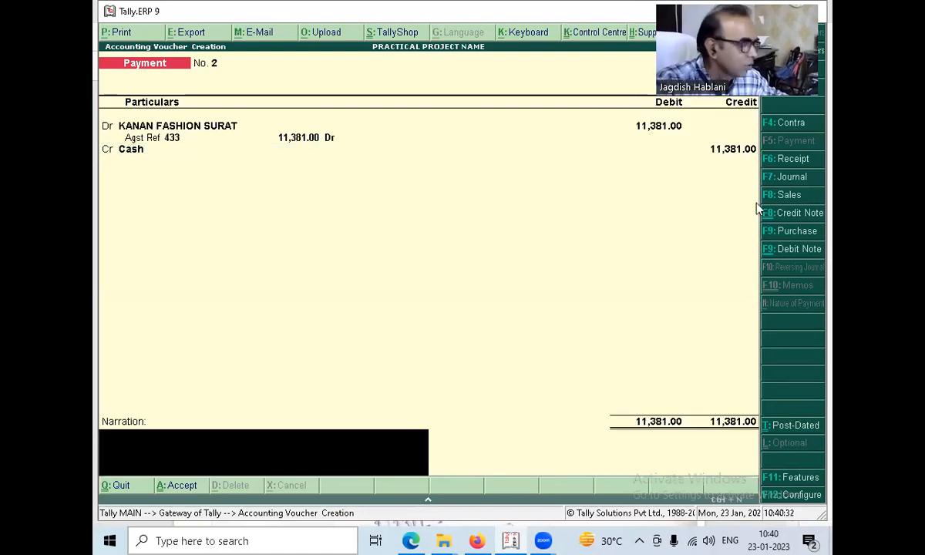
# Check the deposit amount on the payment voucher scan in Microsoft Edge, then in Tally.ERP 9 set the Cash credit to 11153.
pyautogui.hotkey('alt', 'Tab')
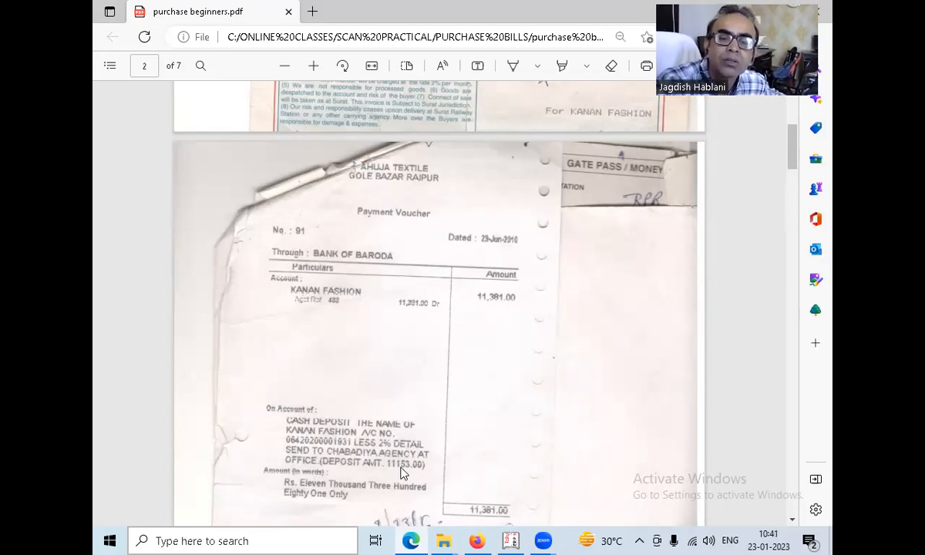
pyautogui.hotkey('alt', 'Tab')
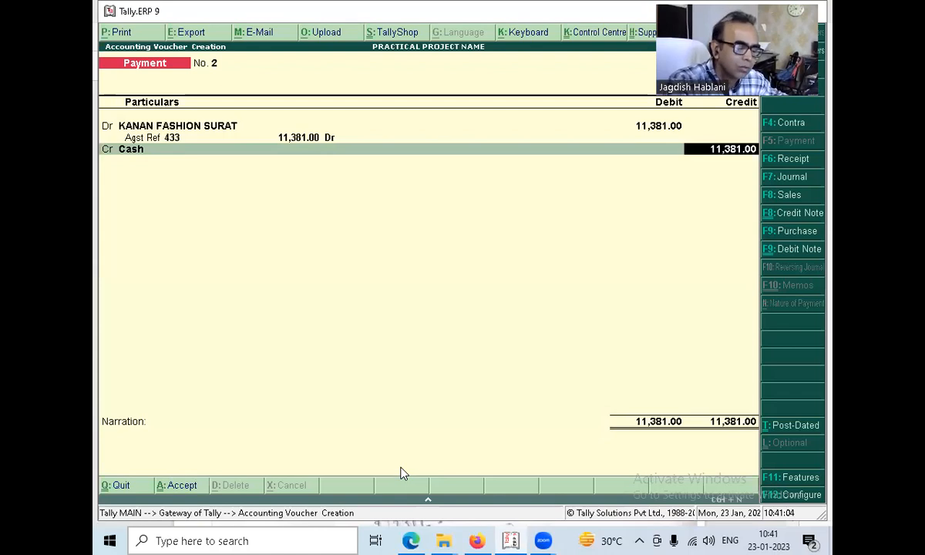
pyautogui.hotkey('alt', 'Tab')
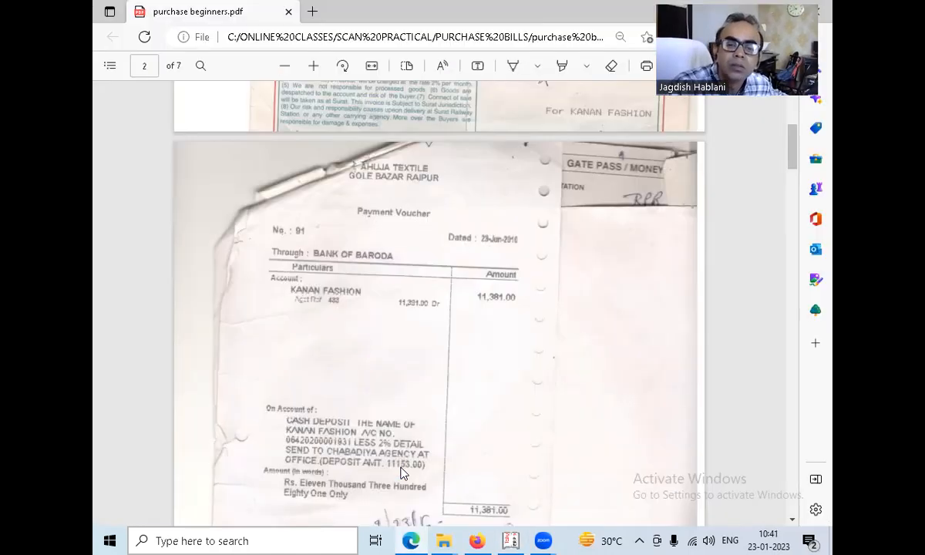
pyautogui.hotkey('alt', 'Tab')
pyautogui.write('153')
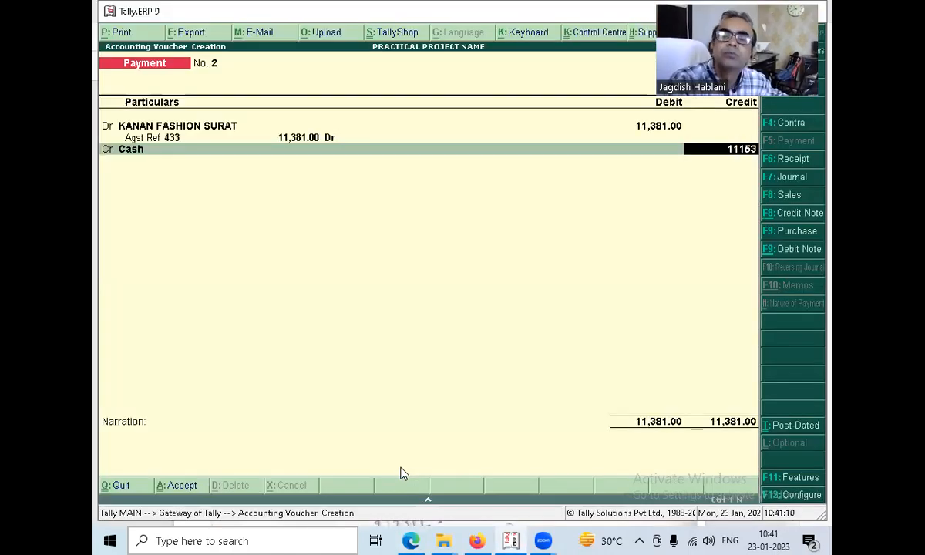
pyautogui.press('Return')
pyautogui.press('Return')
pyautogui.press('Return')
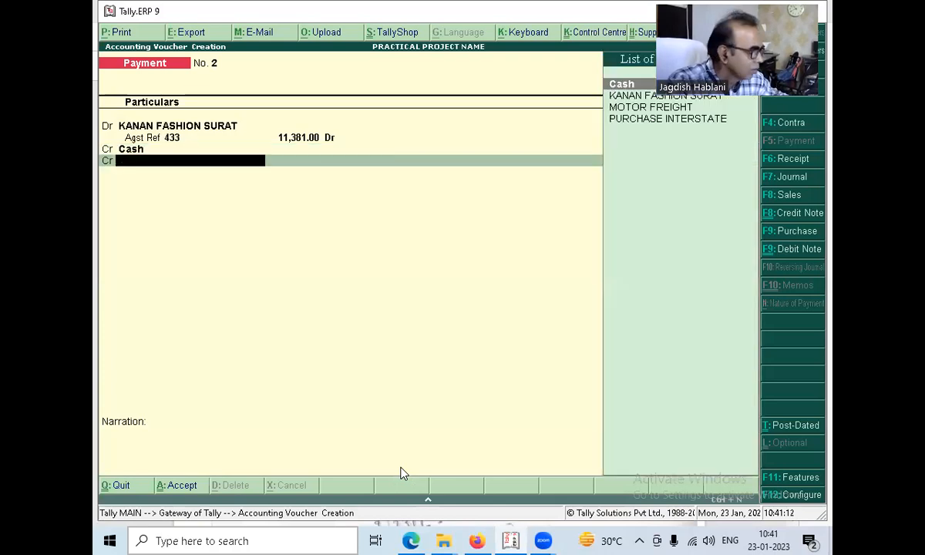
# Create a ledger named CASH DISCOUNT under Indirect Incomes from the second credit line.
pyautogui.hotkey('alt', 'c')
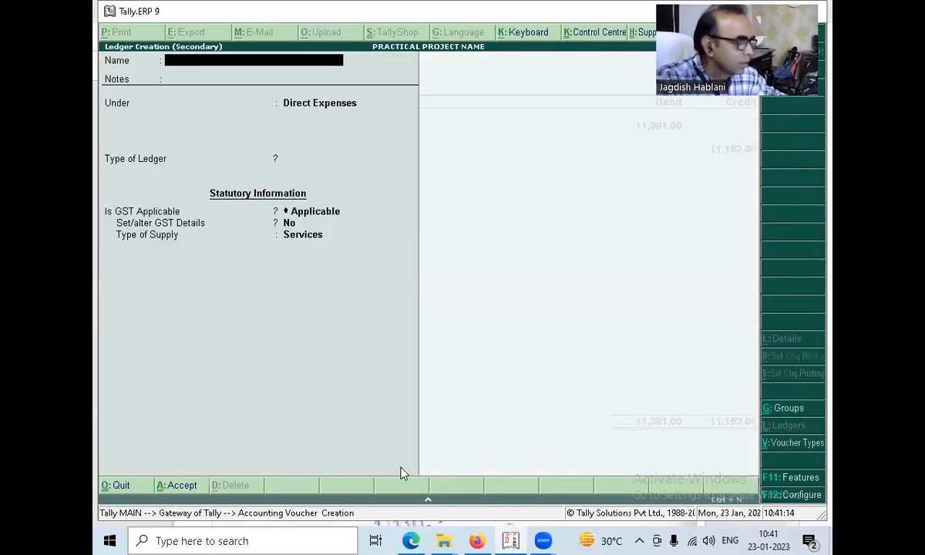
pyautogui.write('CASH DISC')
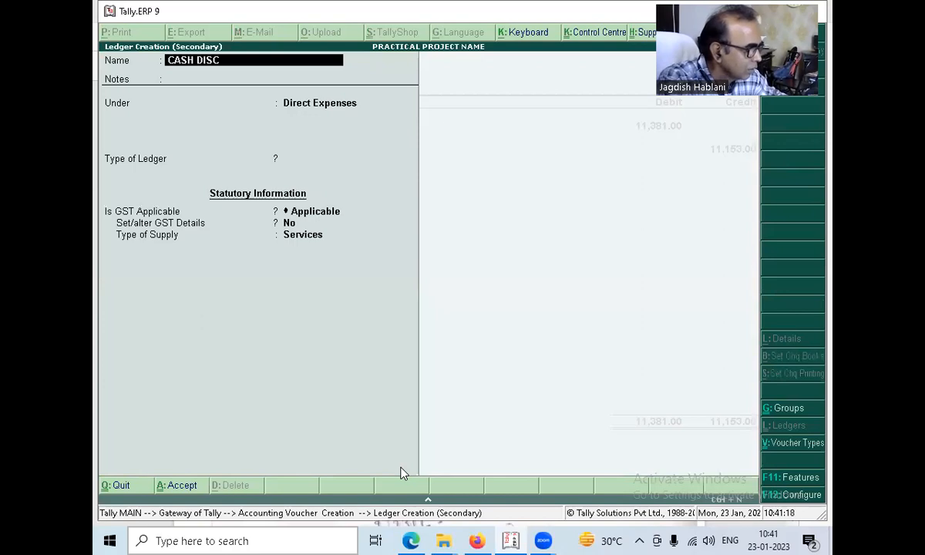
pyautogui.write('OUNT')
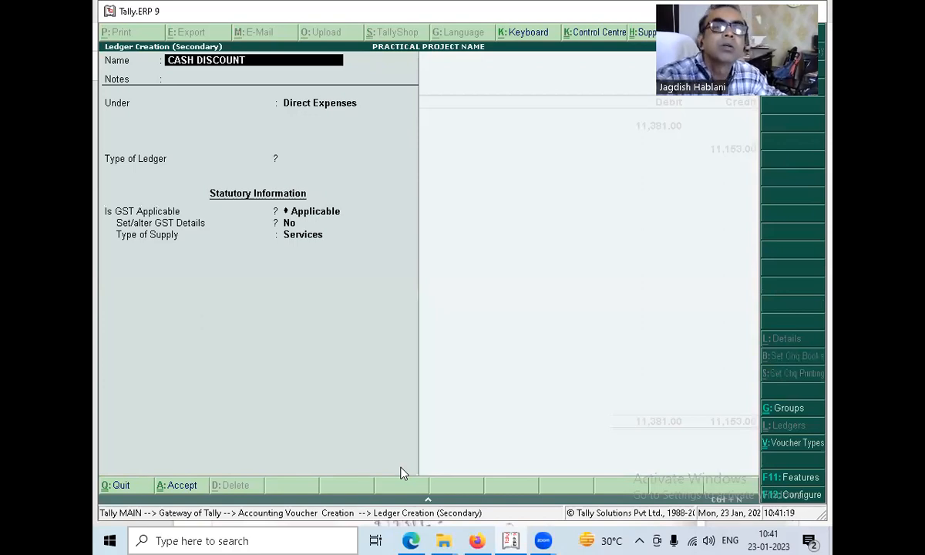
pyautogui.press('Return')
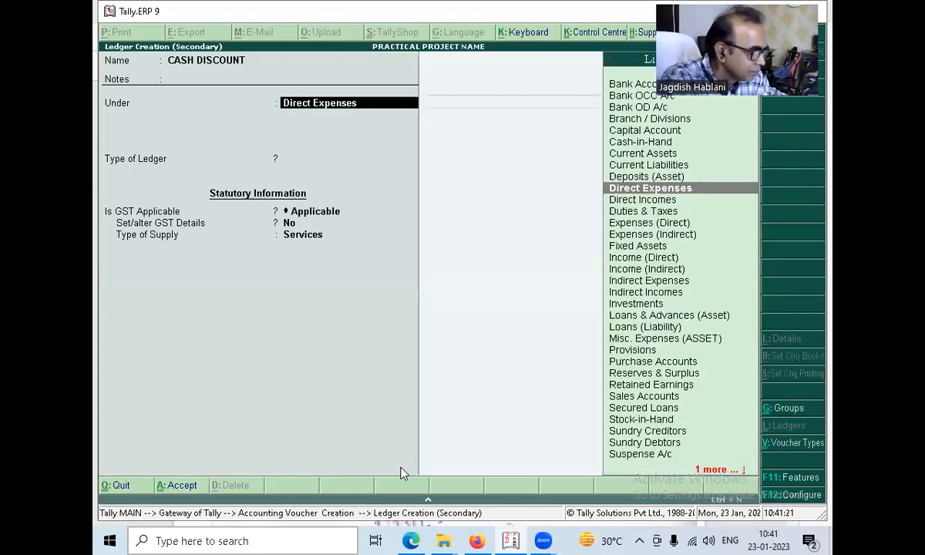
pyautogui.write('INDI')
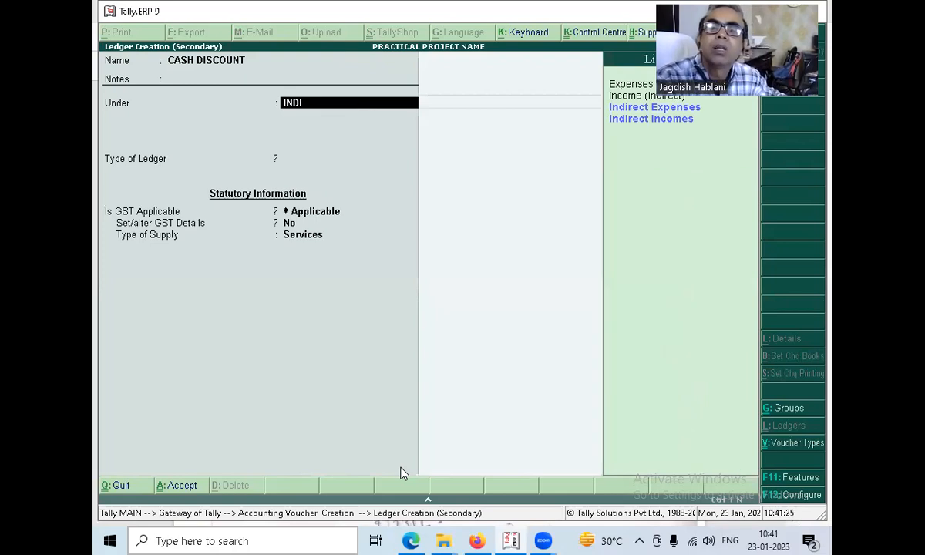
pyautogui.press('Down')
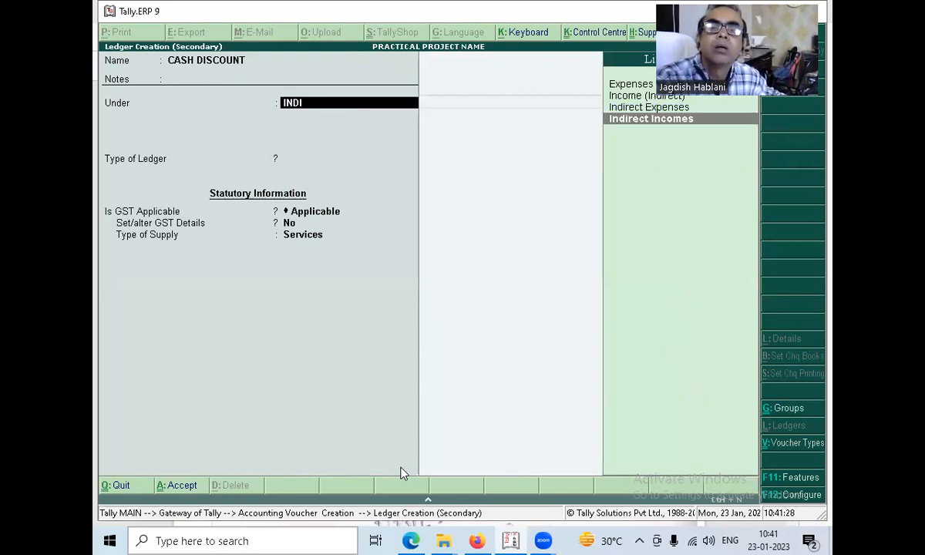
pyautogui.press('Return')
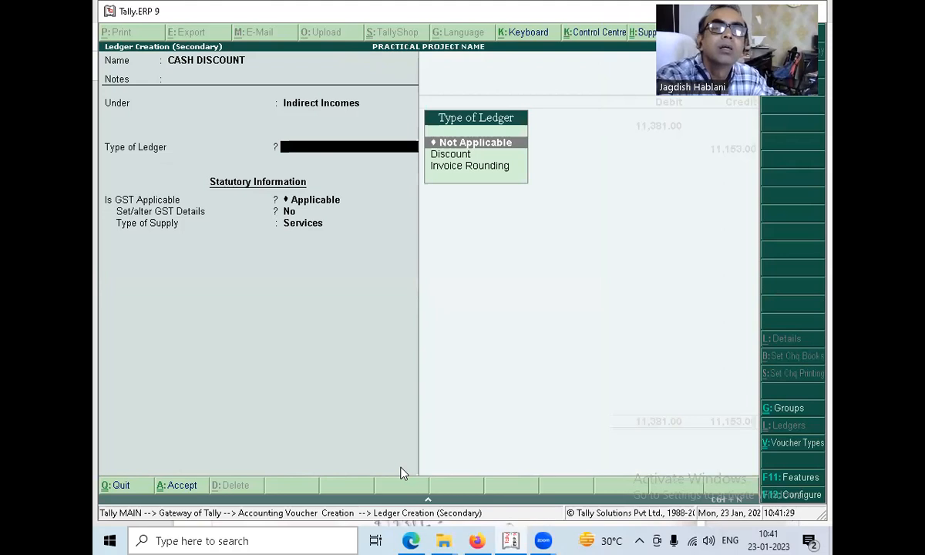
# Extend the ledger name to CASH DISCOUNT RECIEVED, set its type to Not Applicable, save it and credit it 228 in the voucher.
pyautogui.press('BackSpace')
pyautogui.press('BackSpace')
pyautogui.press('BackSpace')
pyautogui.write('RECIEVED')
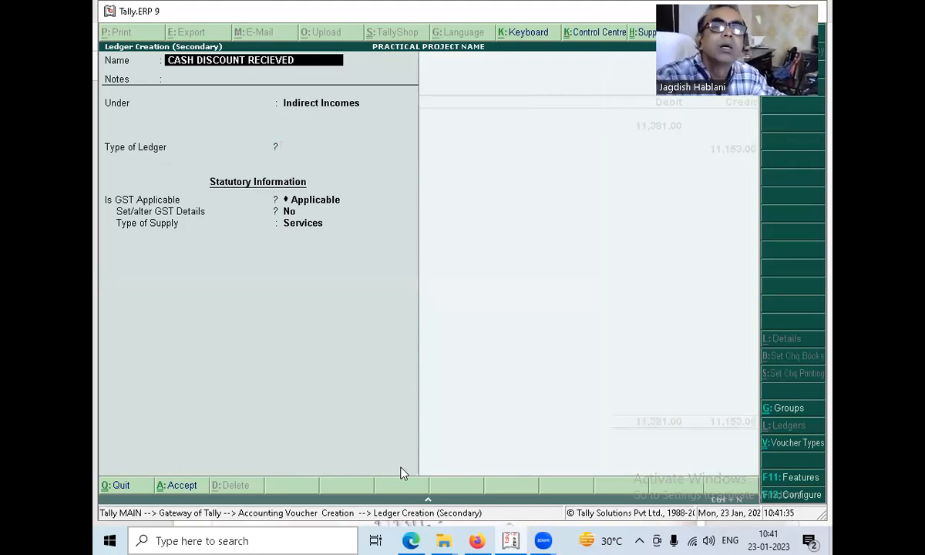
pyautogui.press('Return')
pyautogui.press('Return')
pyautogui.press('Return')
pyautogui.press('Return')
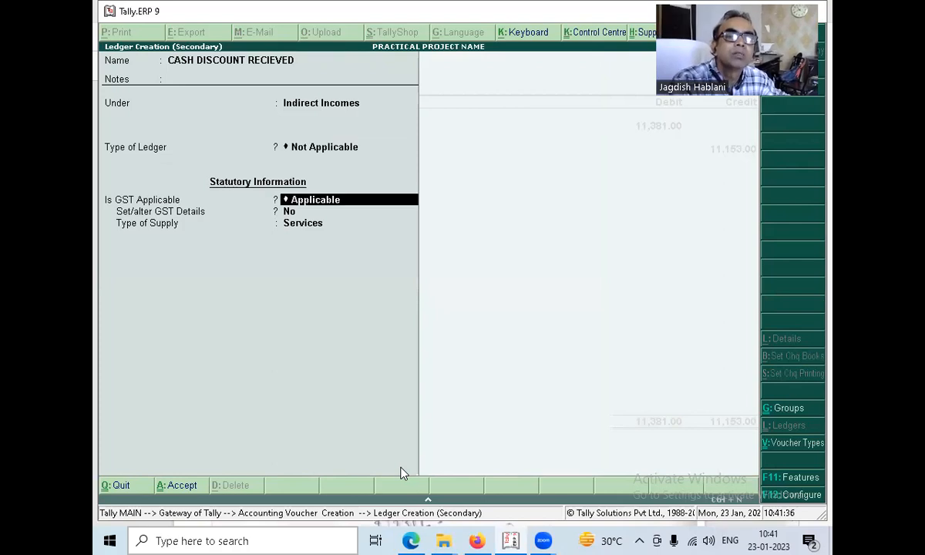
pyautogui.press('Return')
pyautogui.press('Return')
pyautogui.press('Return')
pyautogui.press('Return')
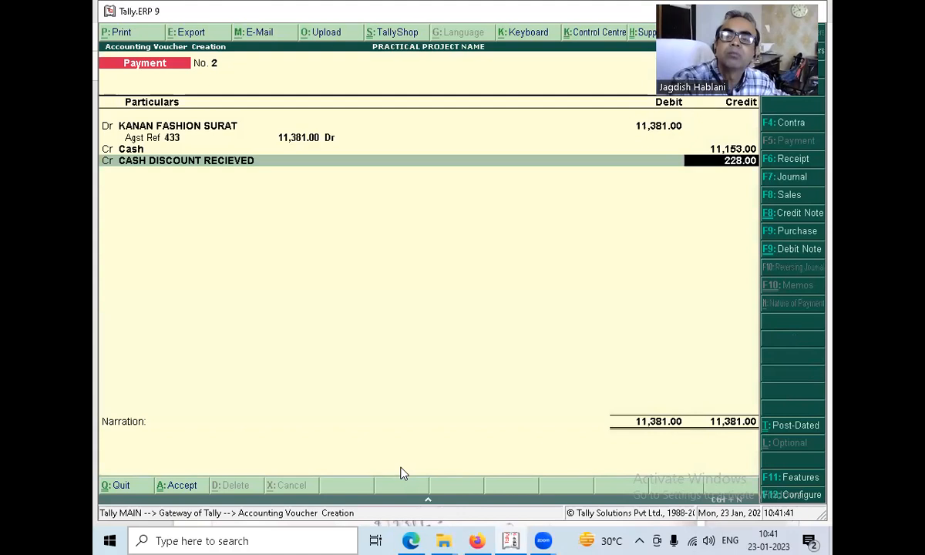
pyautogui.press('Return')
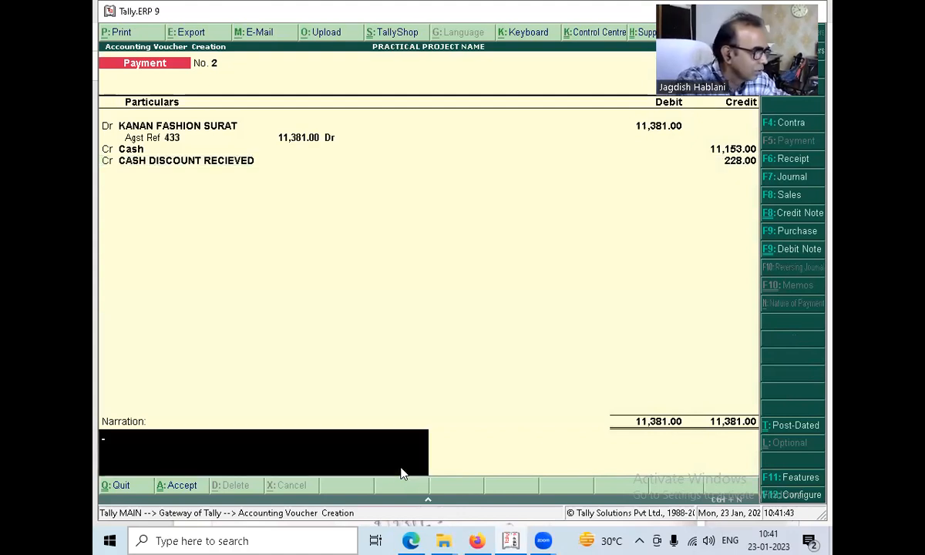
# Enter the narration BEING CASH DEPOSITED IN BANK- AC NO.LESS @2%, save the payment voucher and leave voucher entry.
pyautogui.write('BEING ')
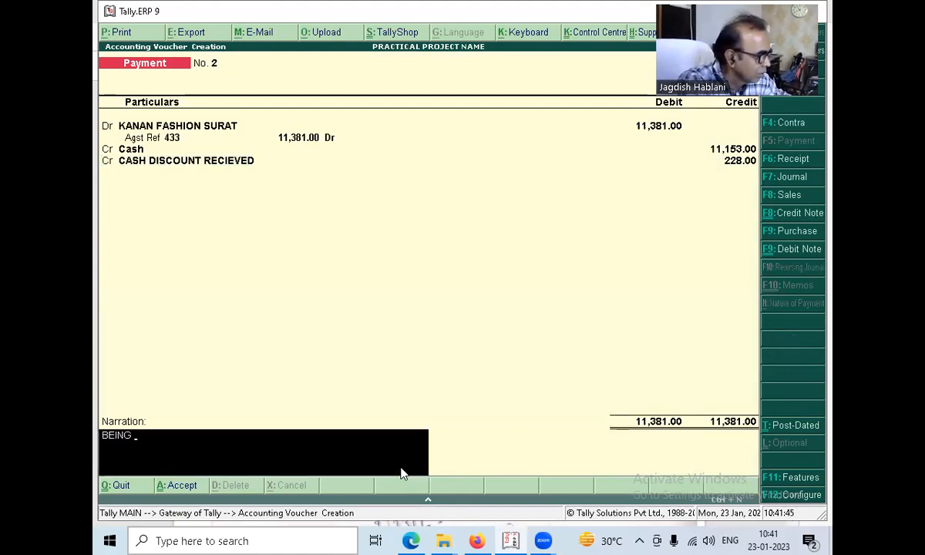
pyautogui.write('CASH DEPOSITED IN BANK-')
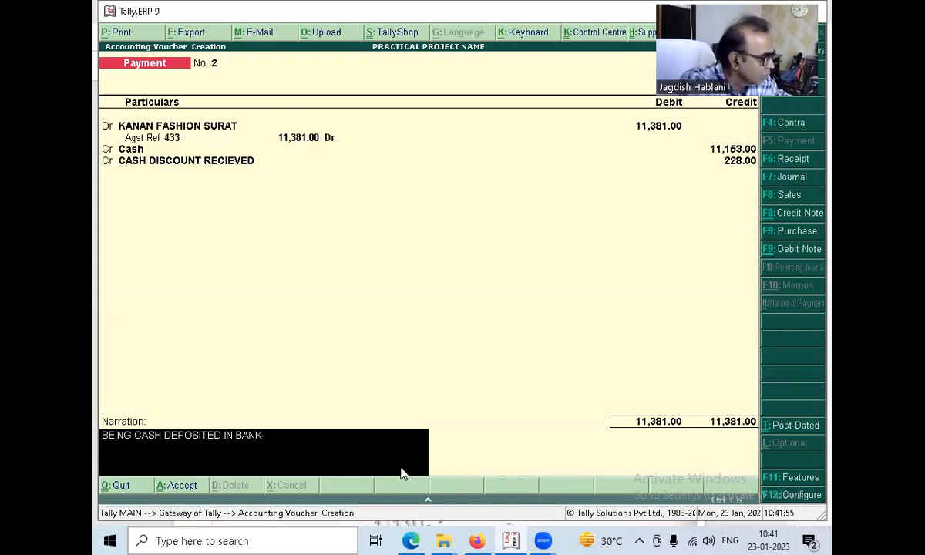
pyautogui.write(' AC')
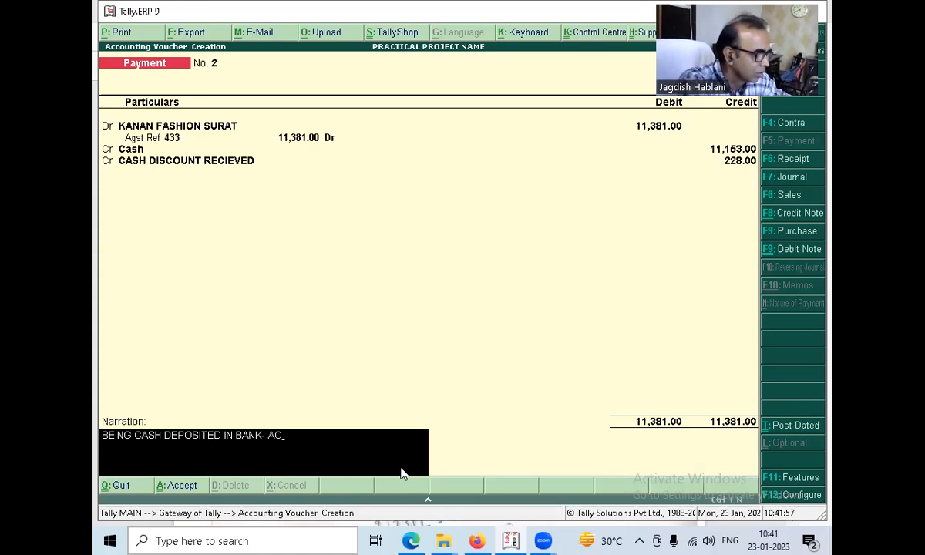
pyautogui.write(' NO')
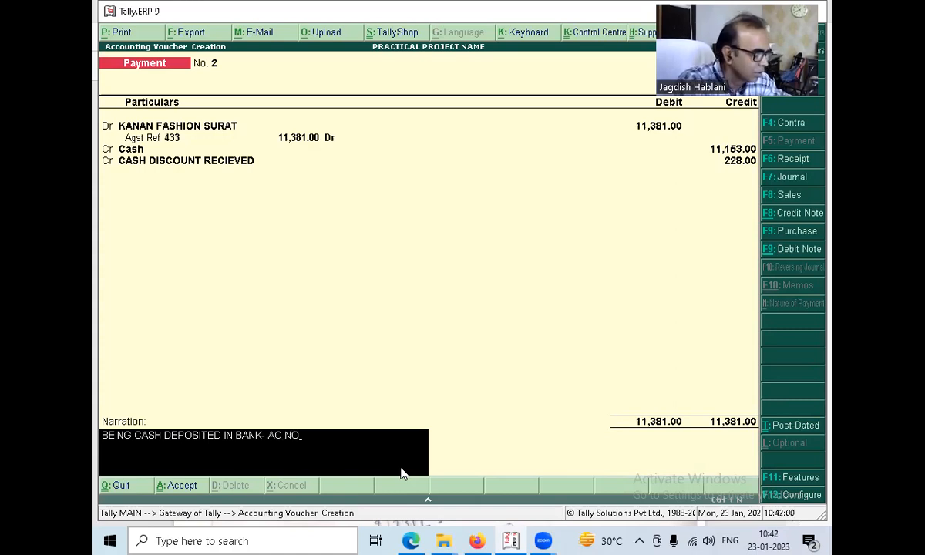
pyautogui.write('.LESS @2%')
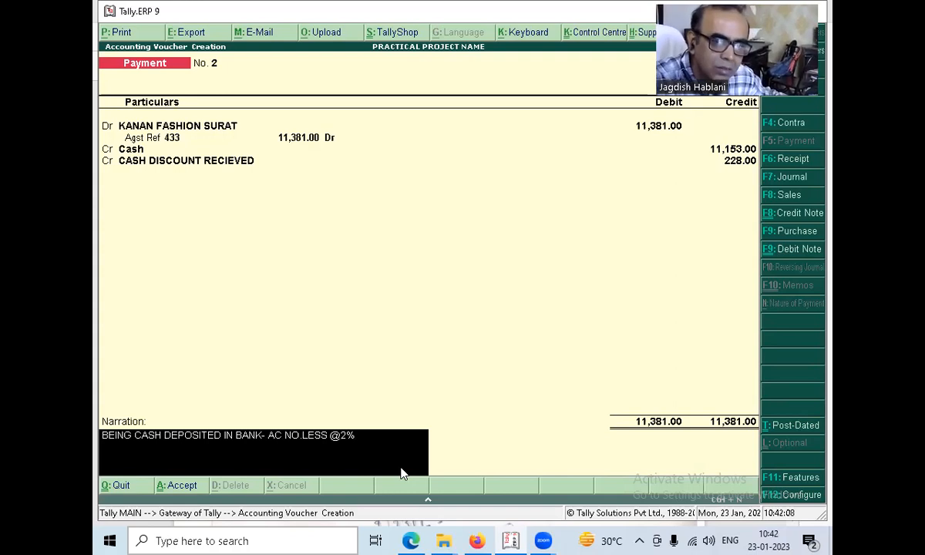
pyautogui.press('Return')
pyautogui.press('Return')
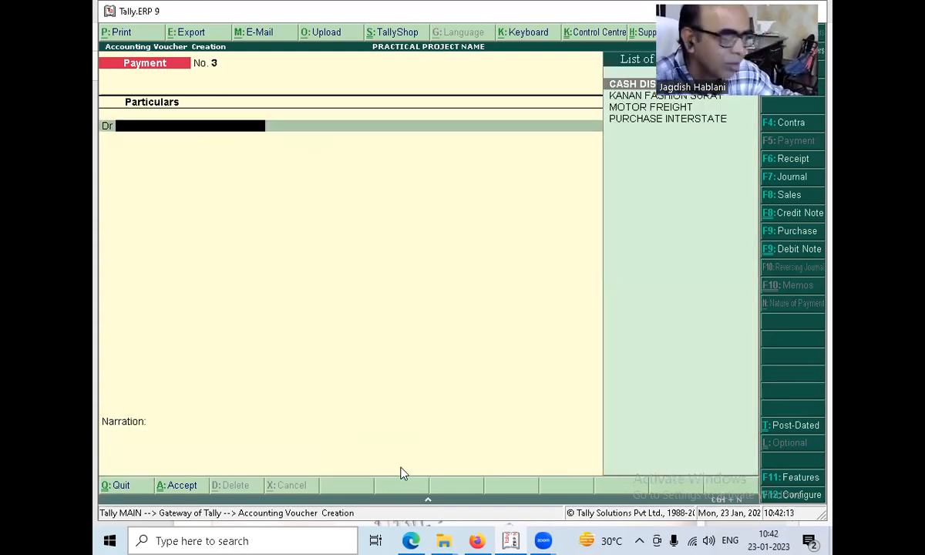
pyautogui.press('Escape')
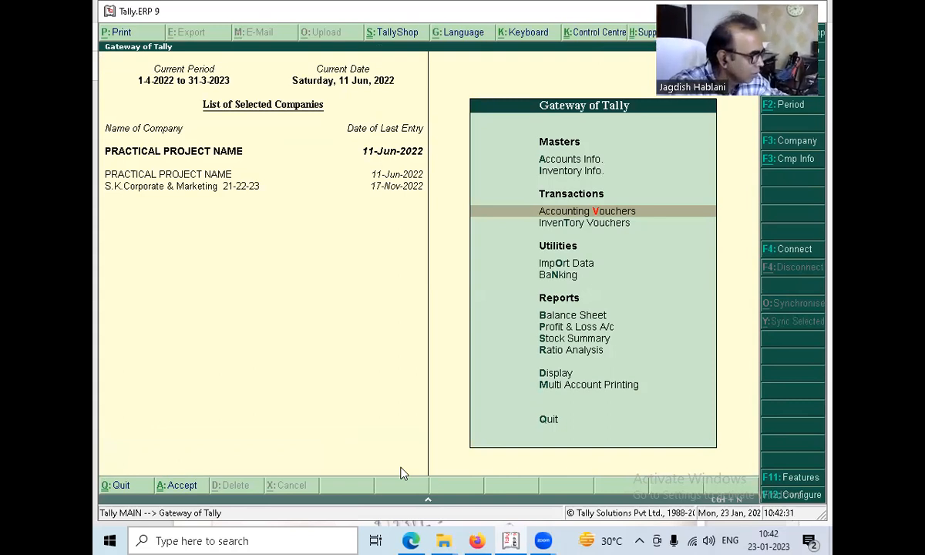
# Display the ledger vouchers of KANAN FASHION SURAT from the account books.
pyautogui.press('d')
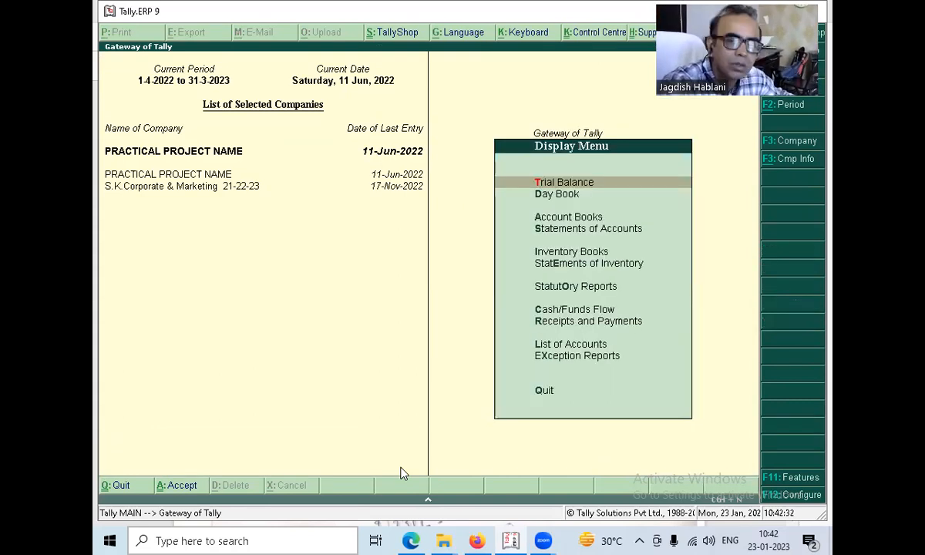
pyautogui.press('a')
pyautogui.press('l')
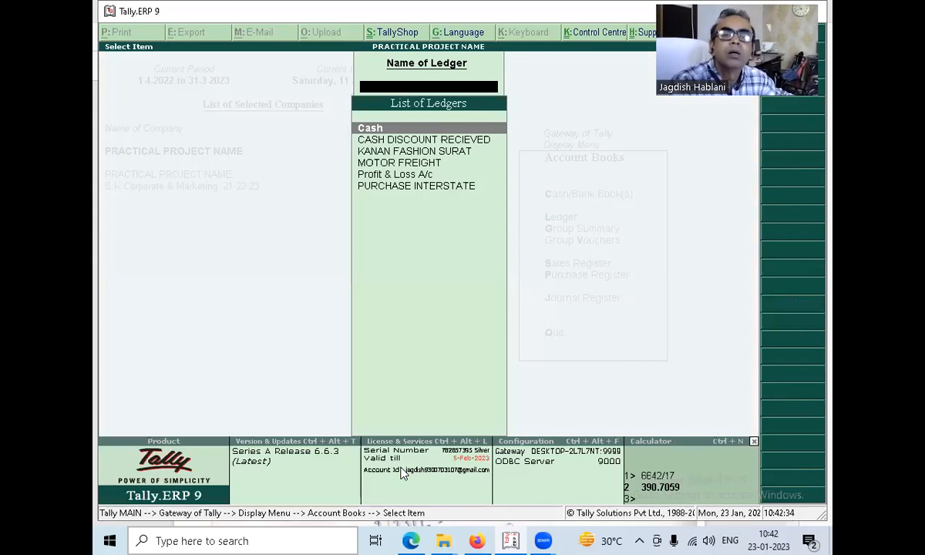
pyautogui.press('Down')
pyautogui.press('Down')
pyautogui.press('Return')
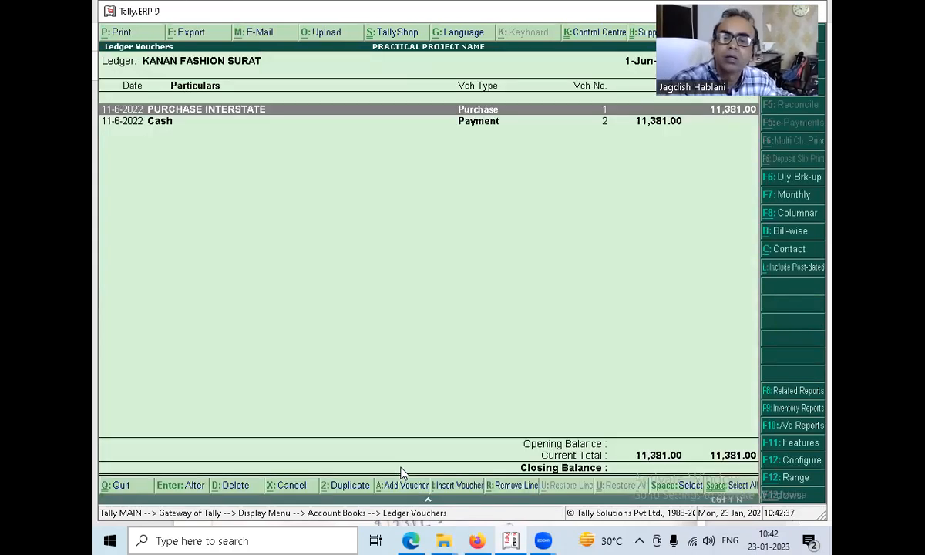